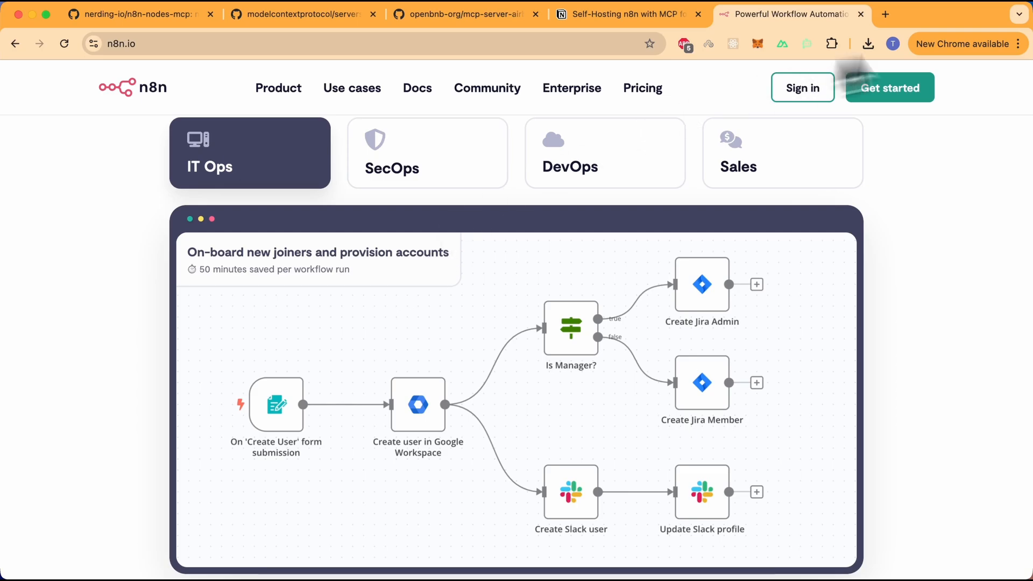
Step: Open the Railway website, railway.app, in a new browser tab
key("super+t")
type("r")
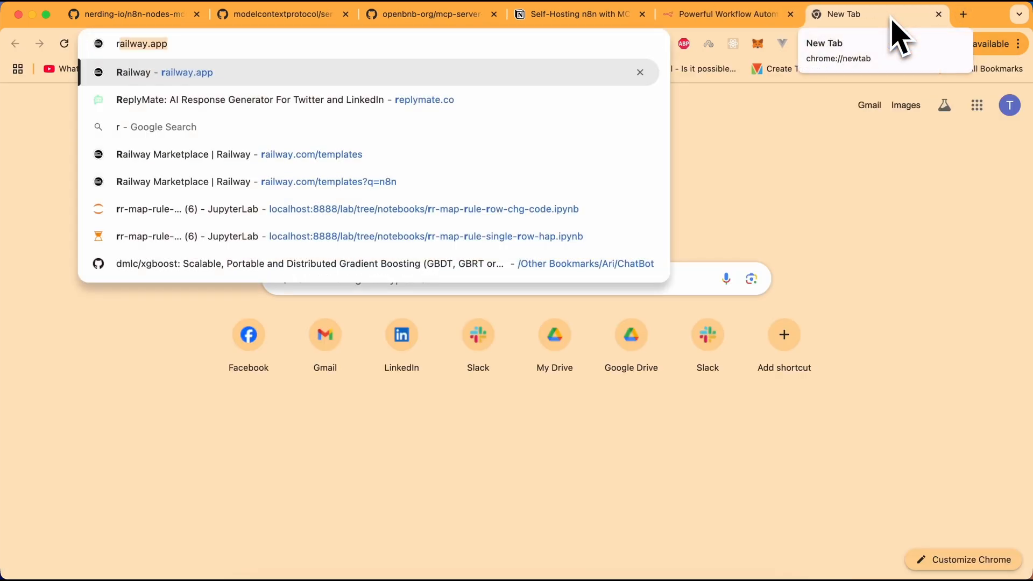
key("Return")
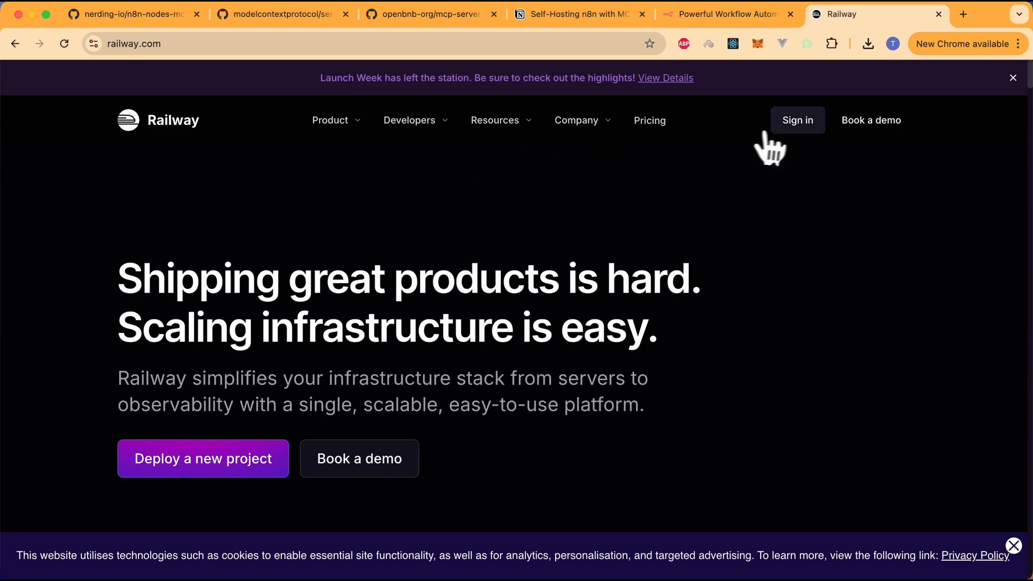
Step: Sign in to Railway with the GitHub account and authorize Railway App to access it
left_click(809, 124)
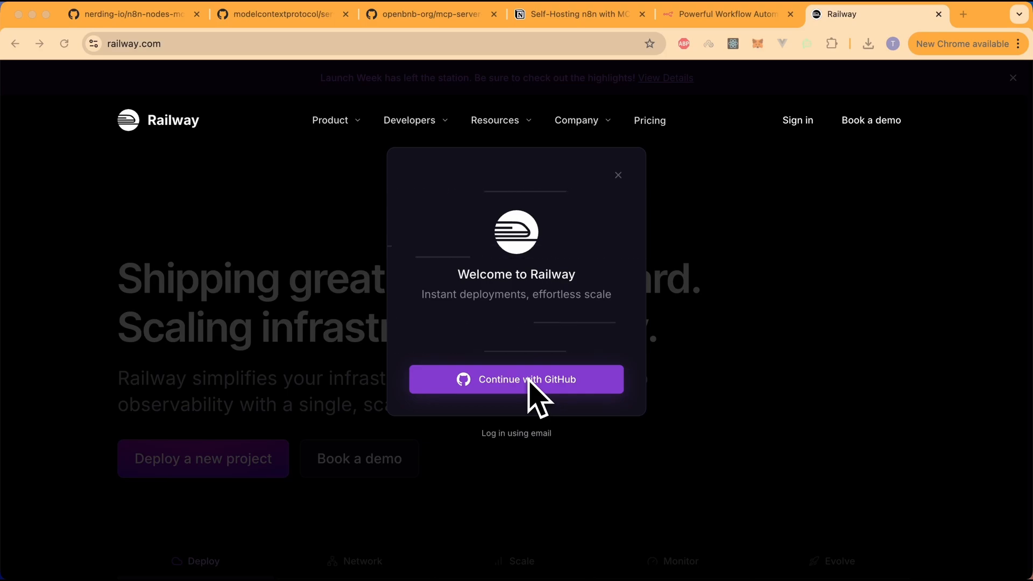
left_click(511, 385)
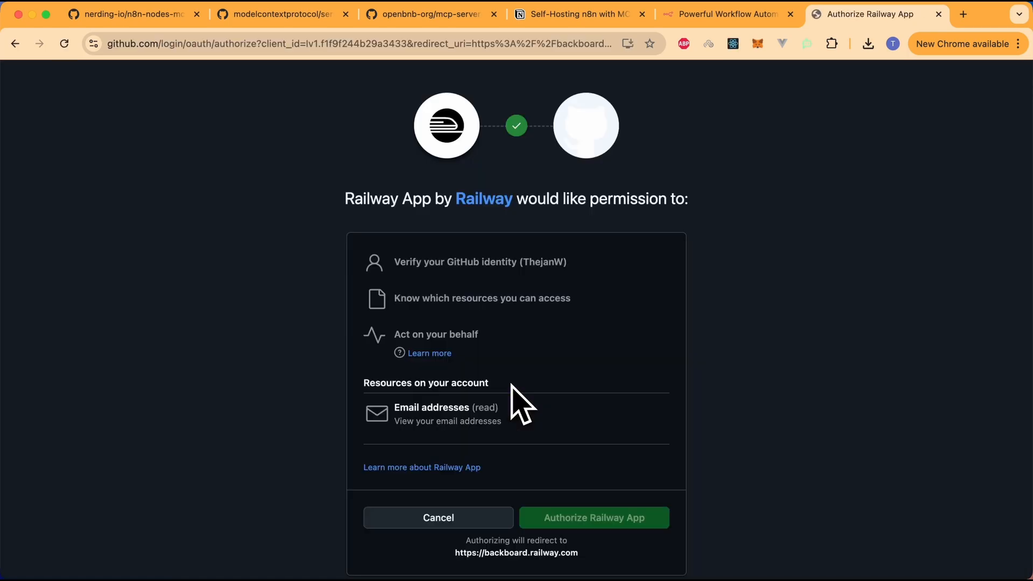
scroll(541, 366, "down", 2)
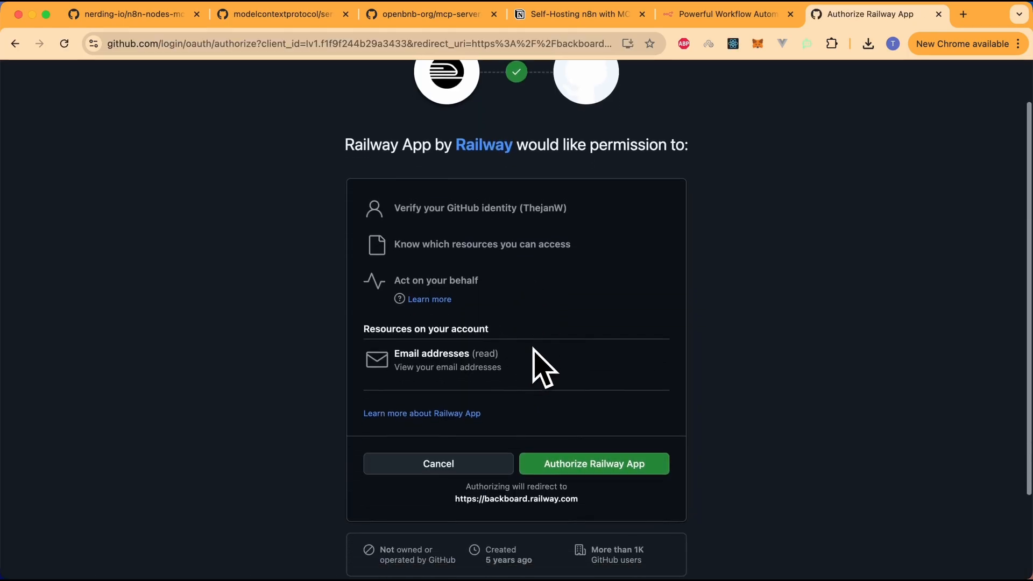
scroll(592, 285, "down", 2)
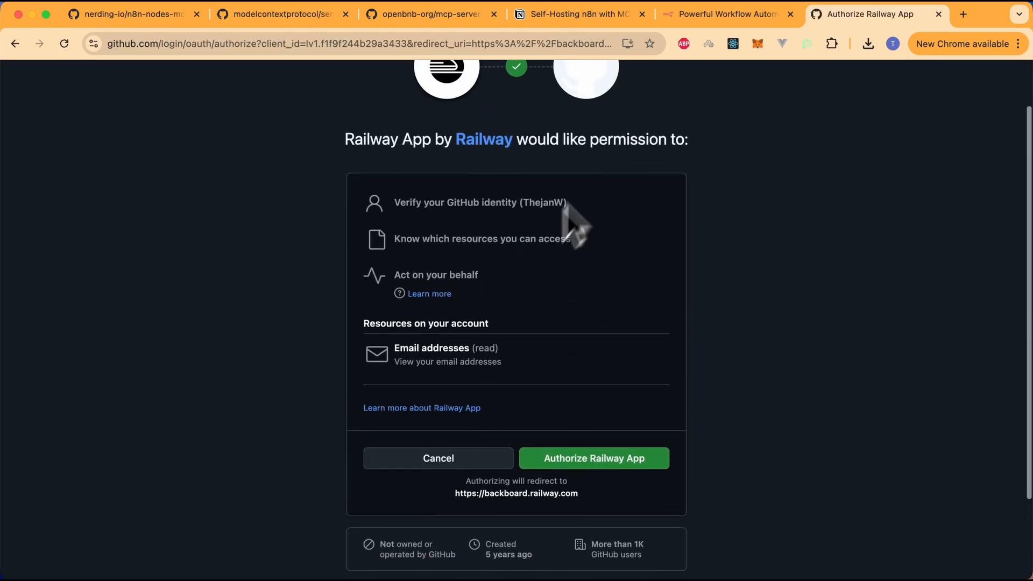
scroll(588, 300, "down", 2)
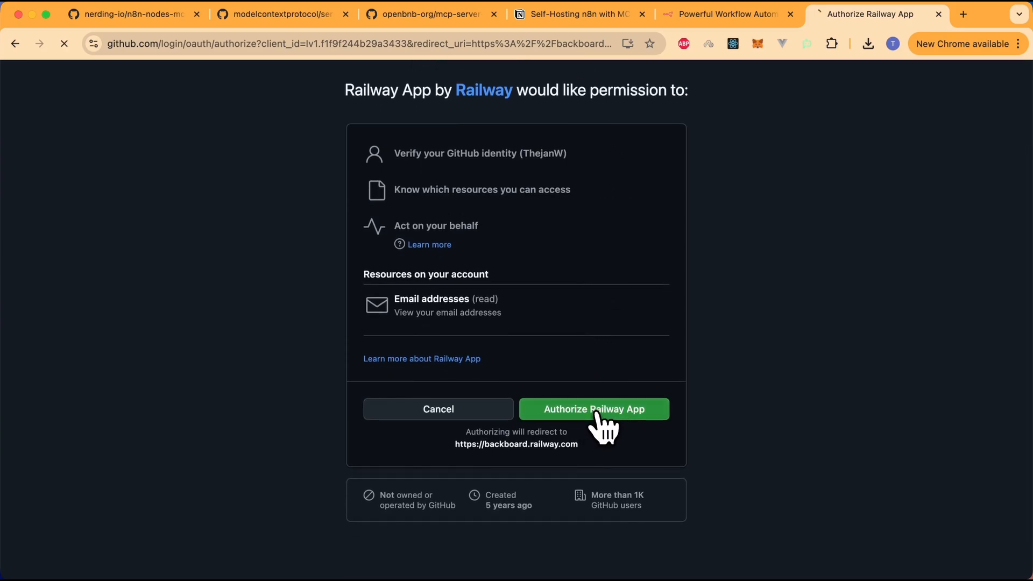
left_click(596, 411)
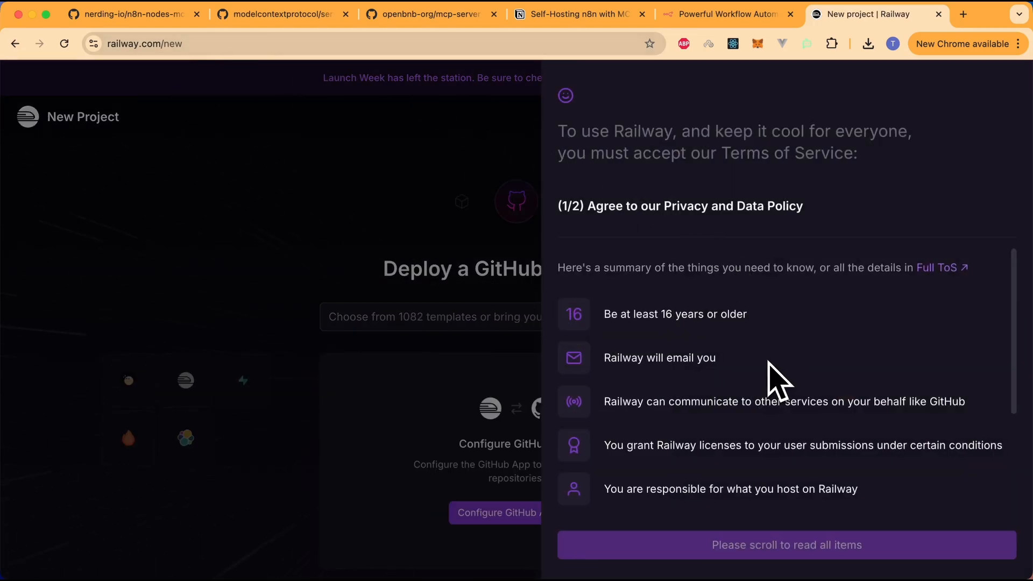
Step: Read through and accept Railway's Terms of Service, agreeing to both the Privacy and Data Policy and the Fair Use Policy
scroll(772, 430, "down", 1)
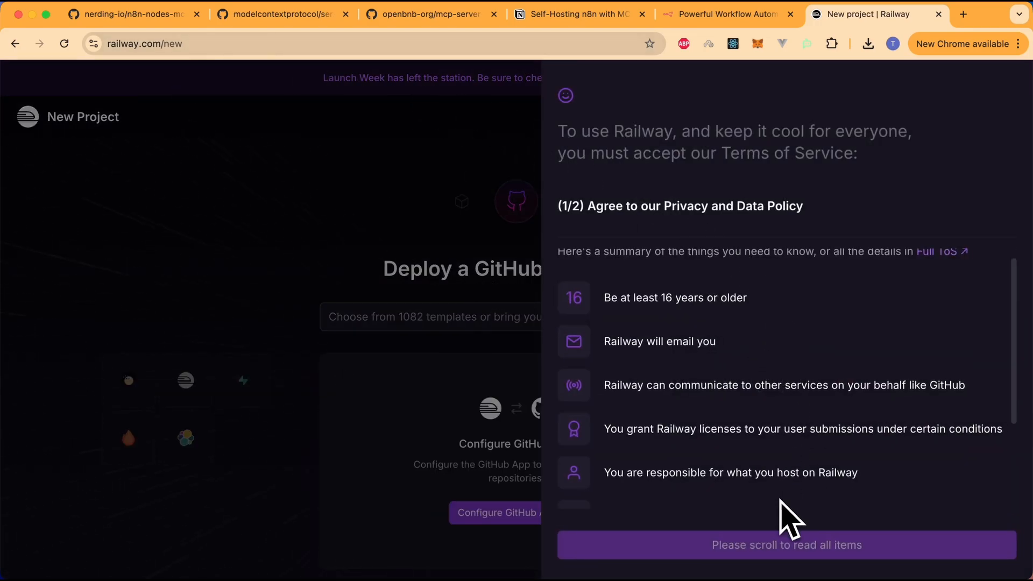
scroll(775, 425, "down", 5)
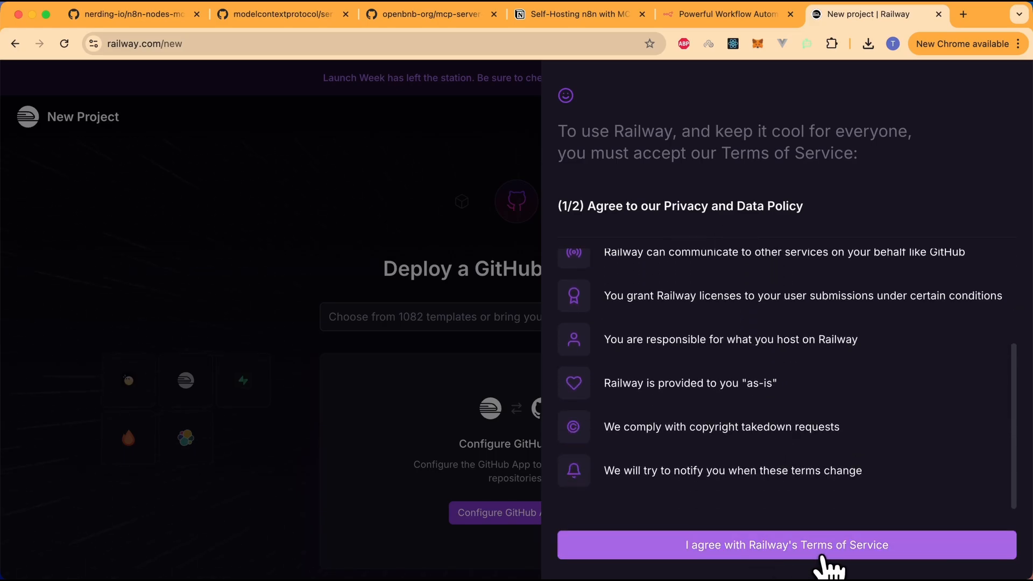
left_click(793, 555)
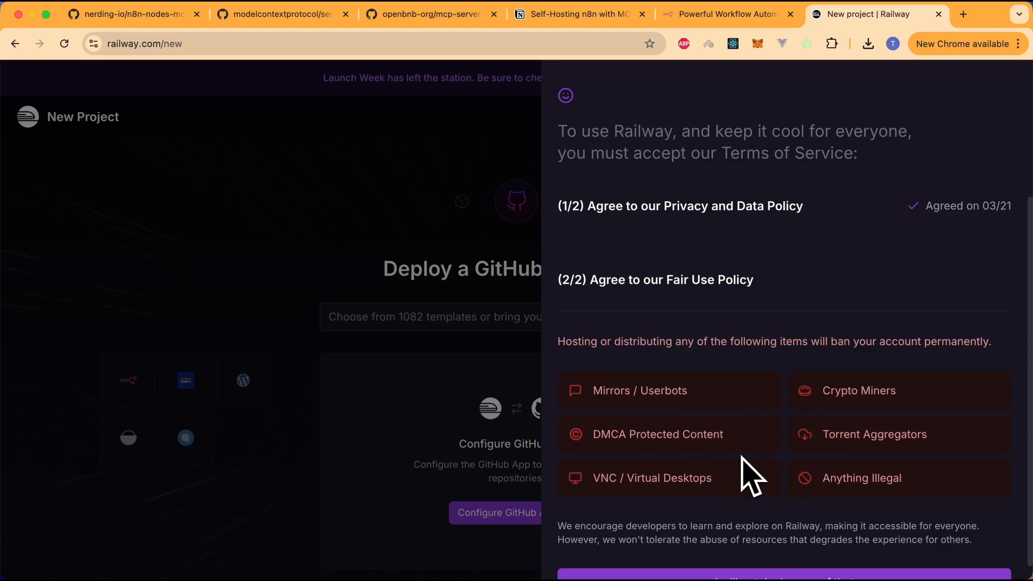
left_click(759, 569)
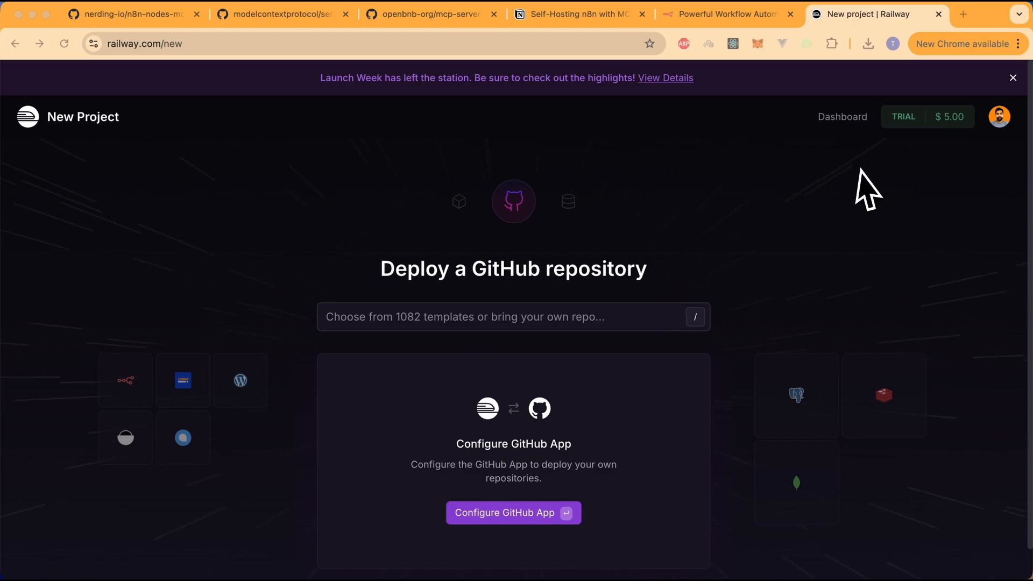
Step: Search the new-project templates for n8n and compare the available n8n deployment templates and their descriptions
left_click(442, 316)
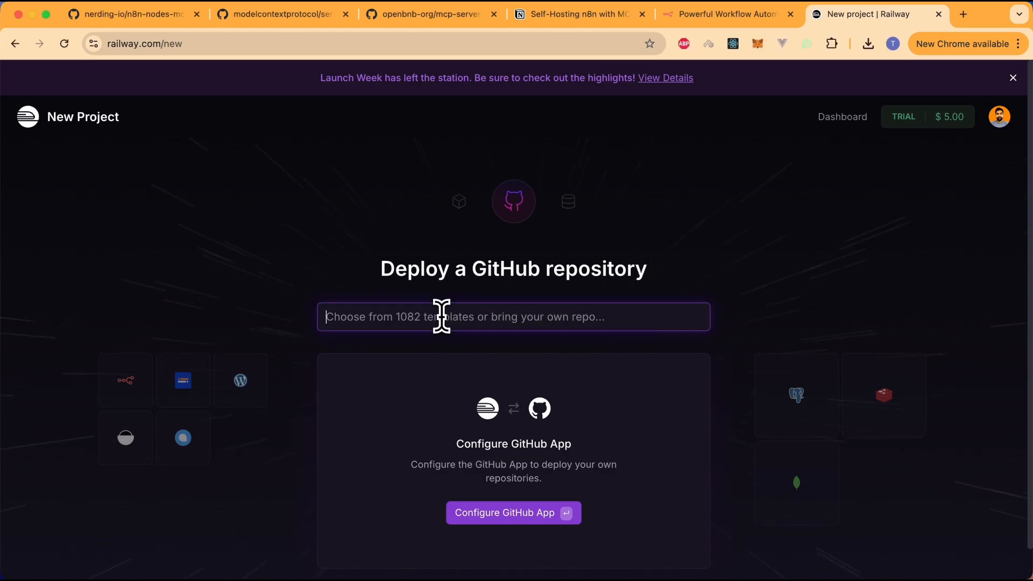
type("n8n")
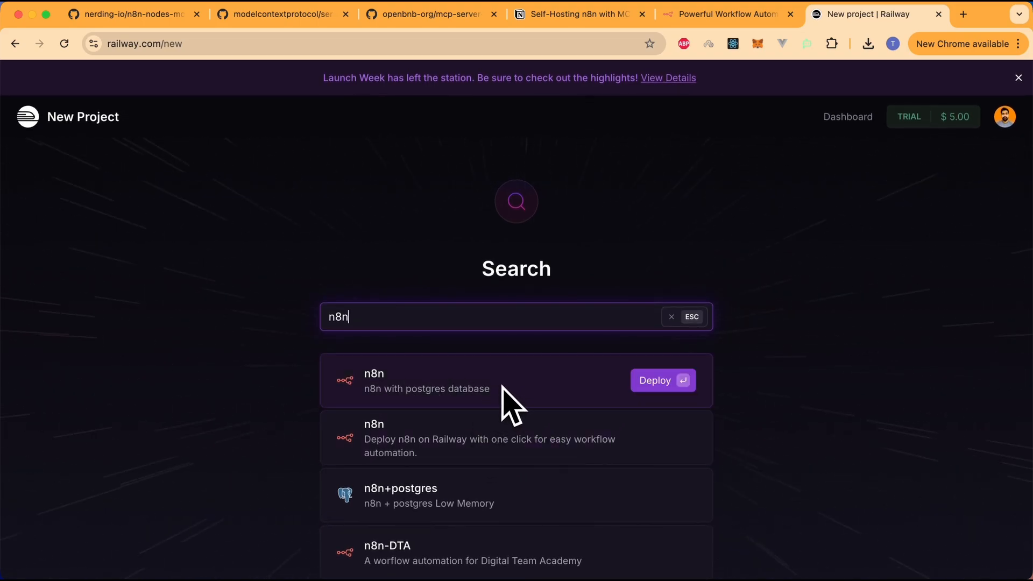
scroll(509, 449, "down", 2)
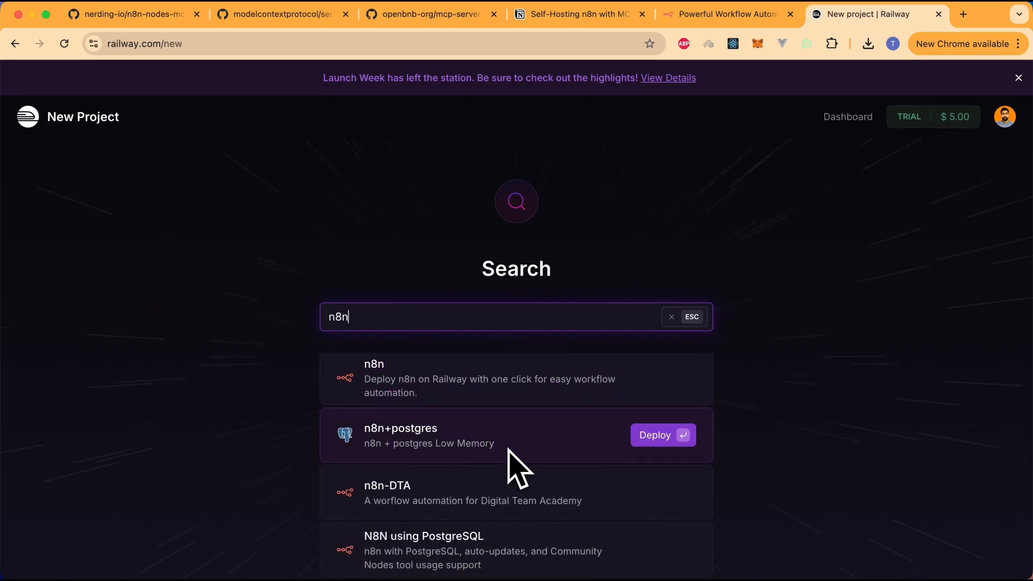
scroll(509, 450, "up", 1)
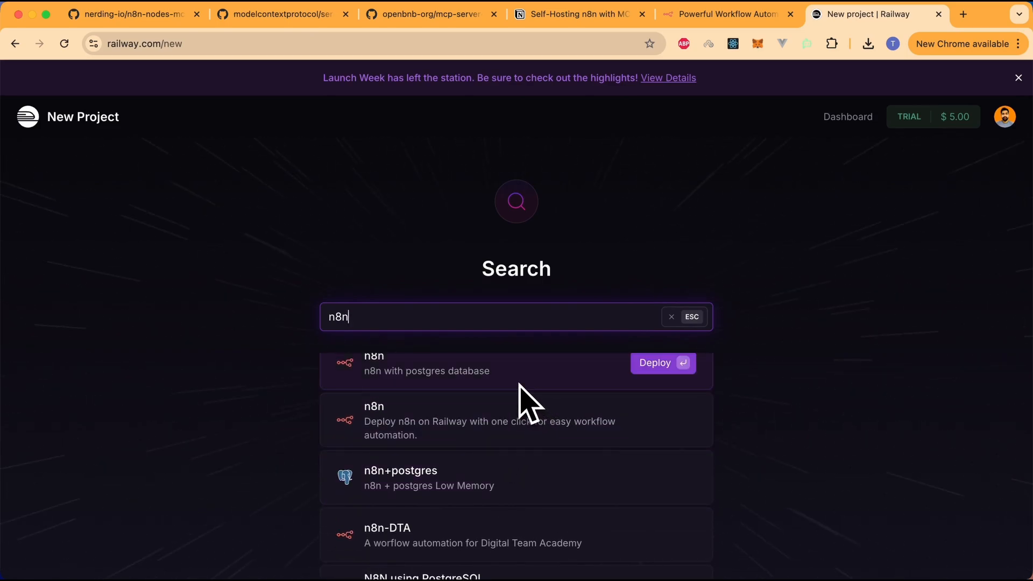
scroll(487, 392, "up", 1)
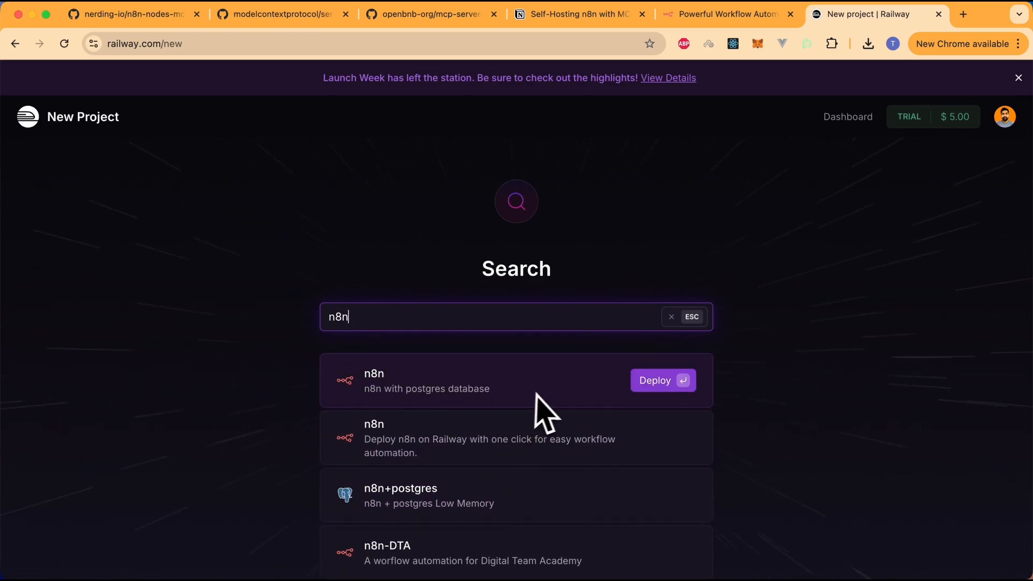
scroll(425, 447, "down", 3)
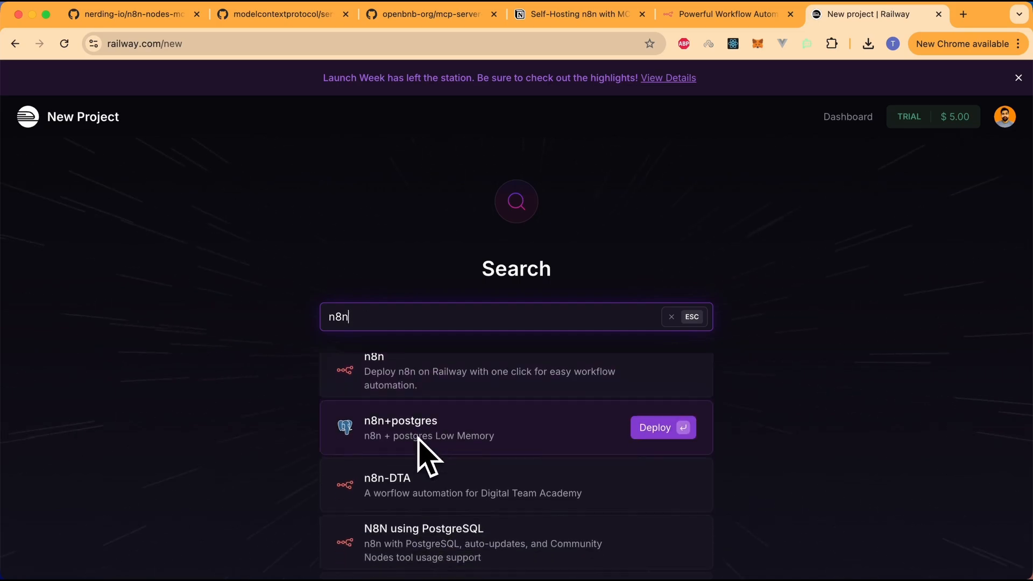
scroll(426, 454, "down", 2)
scroll(447, 476, "down", 4)
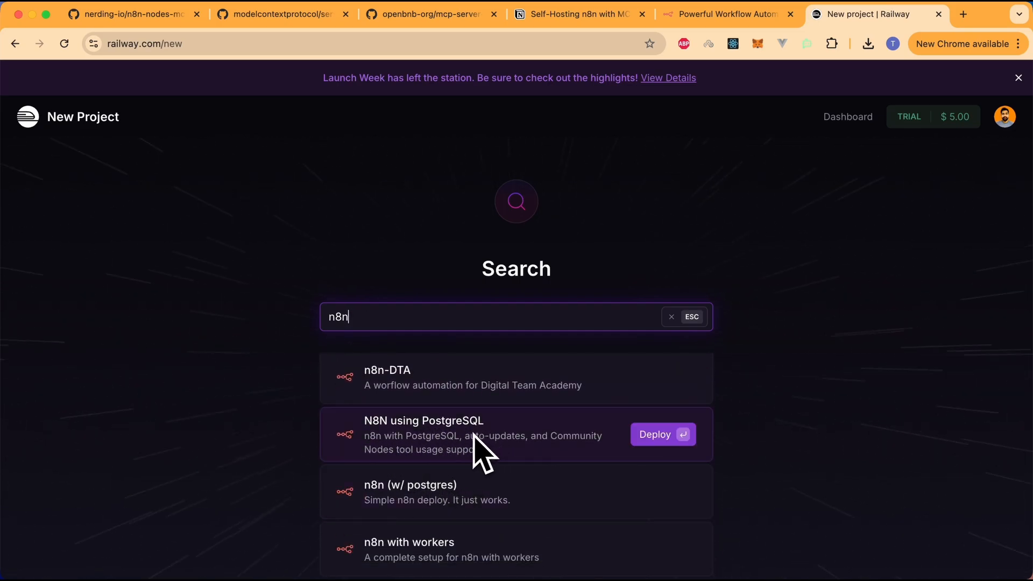
scroll(475, 440, "down", 2)
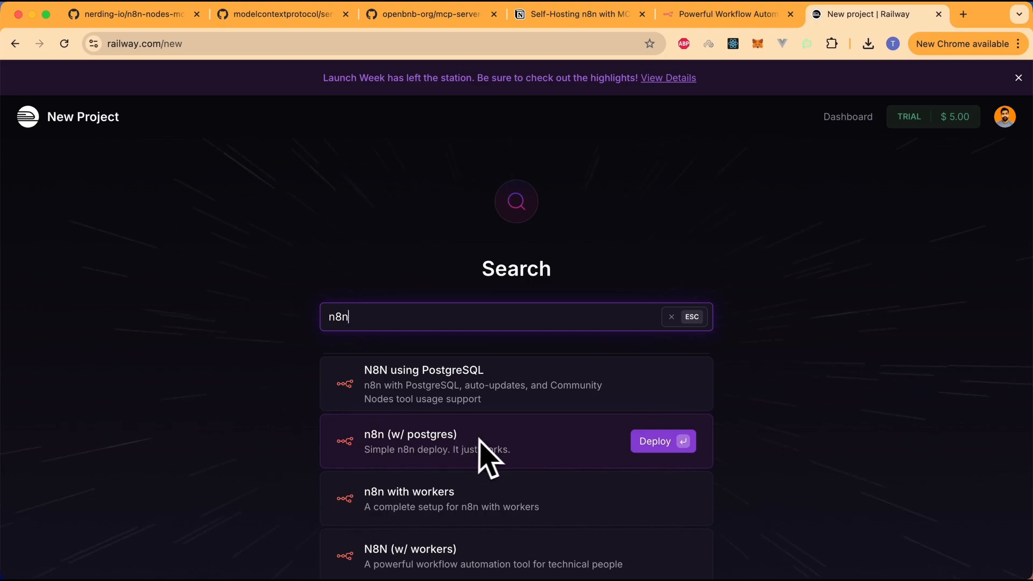
scroll(484, 455, "down", 2)
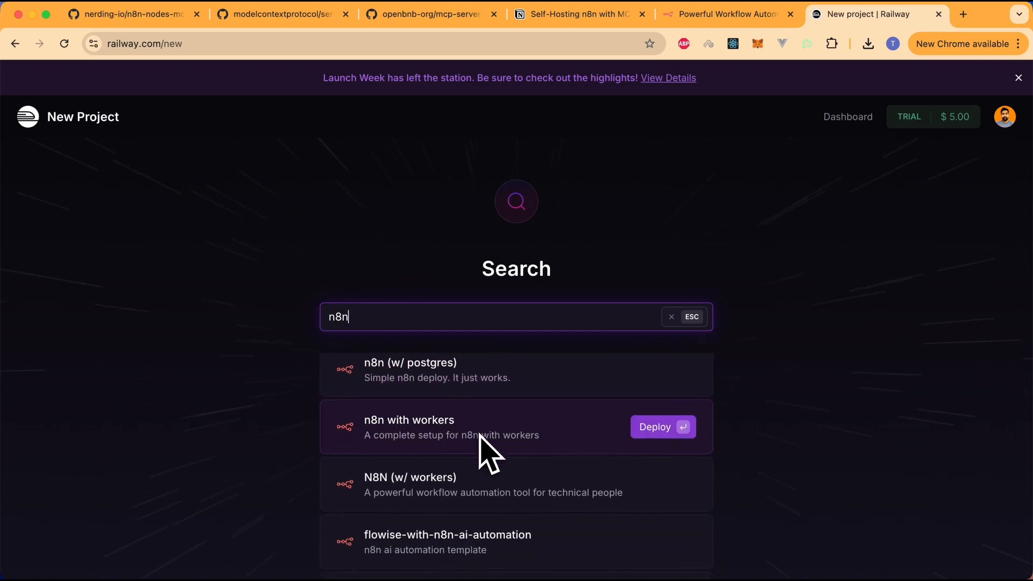
scroll(484, 452, "down", 2)
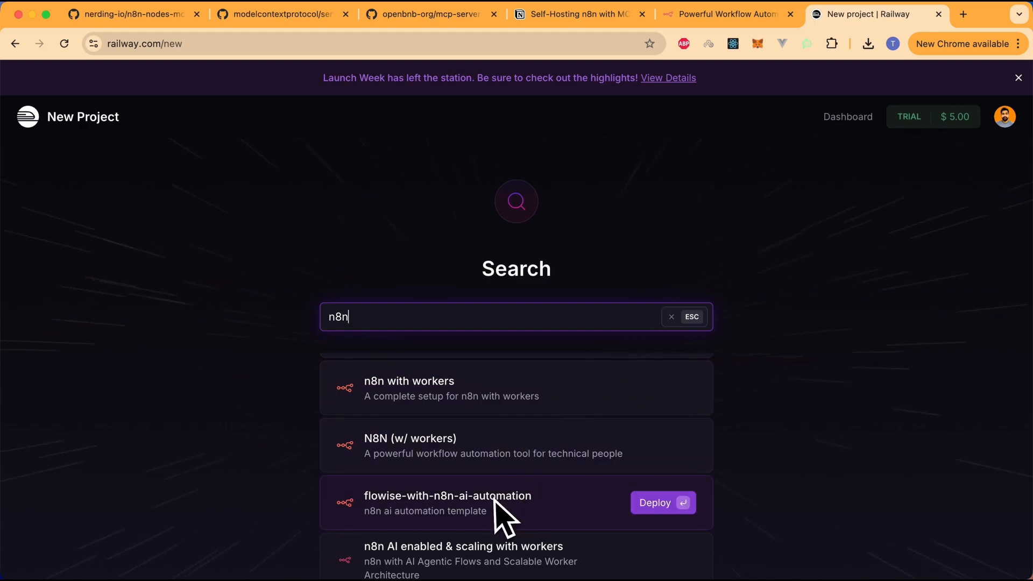
scroll(514, 446, "up", 1)
scroll(513, 446, "up", 1)
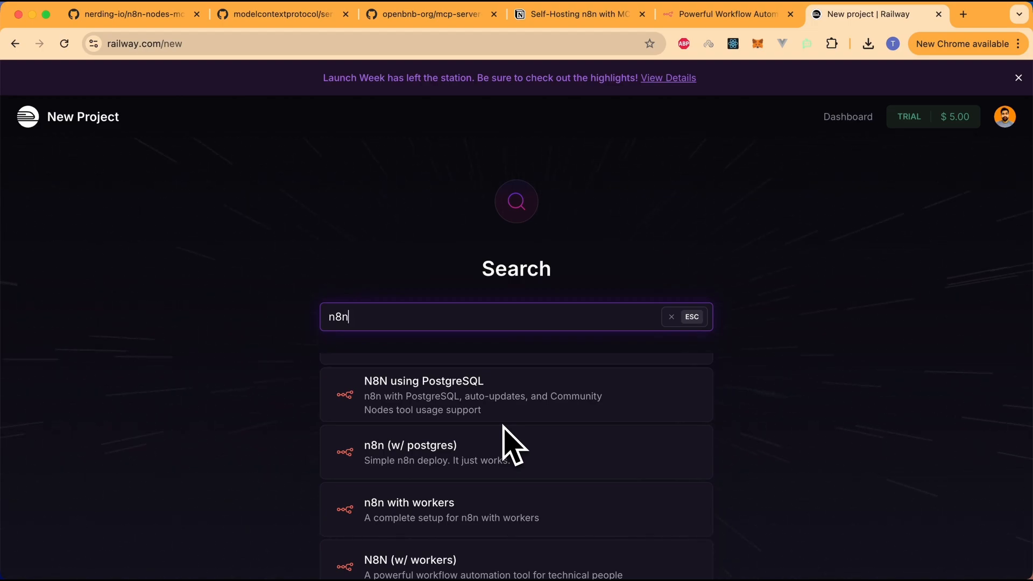
scroll(503, 431, "up", 4)
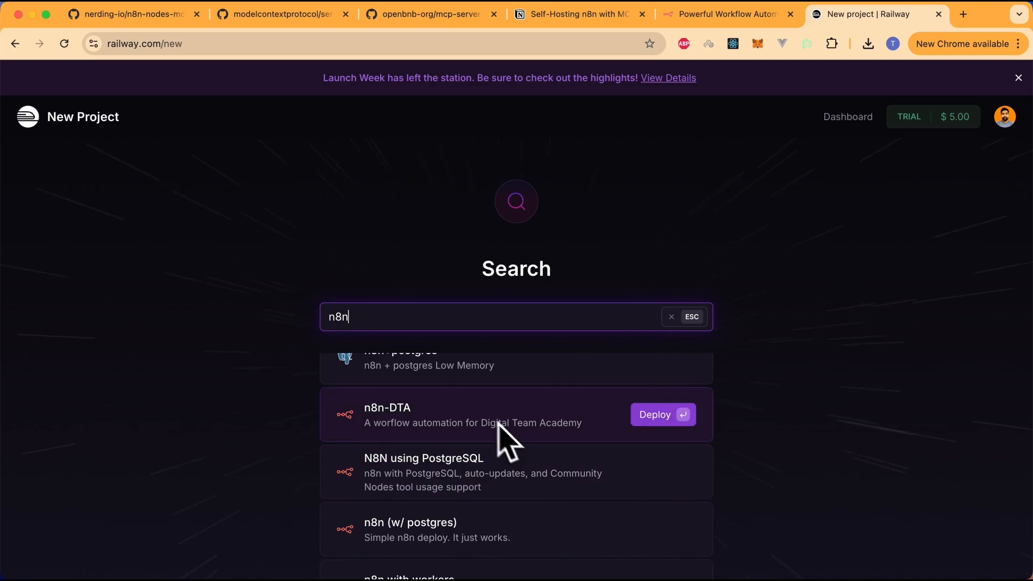
scroll(463, 417, "up", 1)
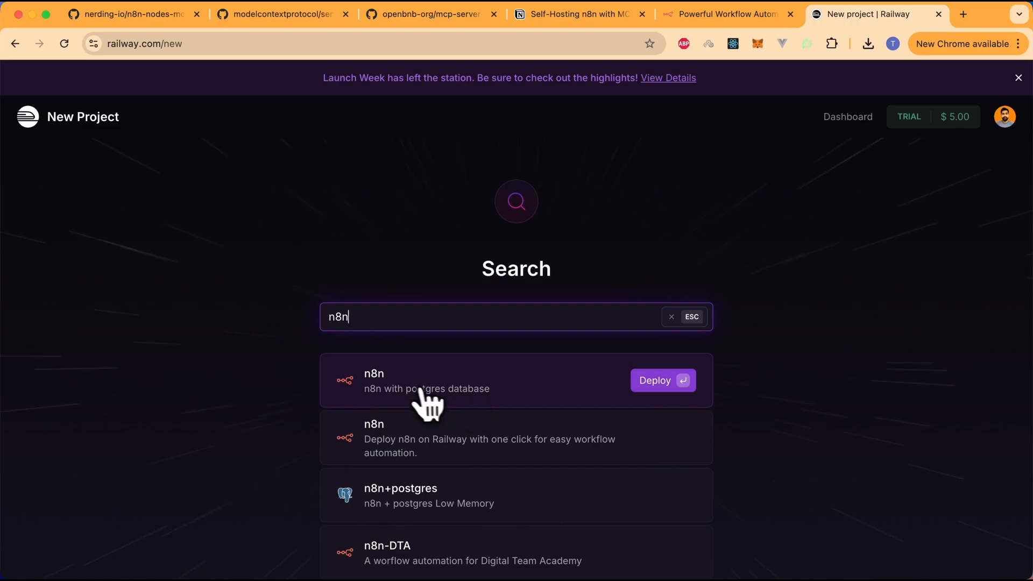
left_click(448, 390)
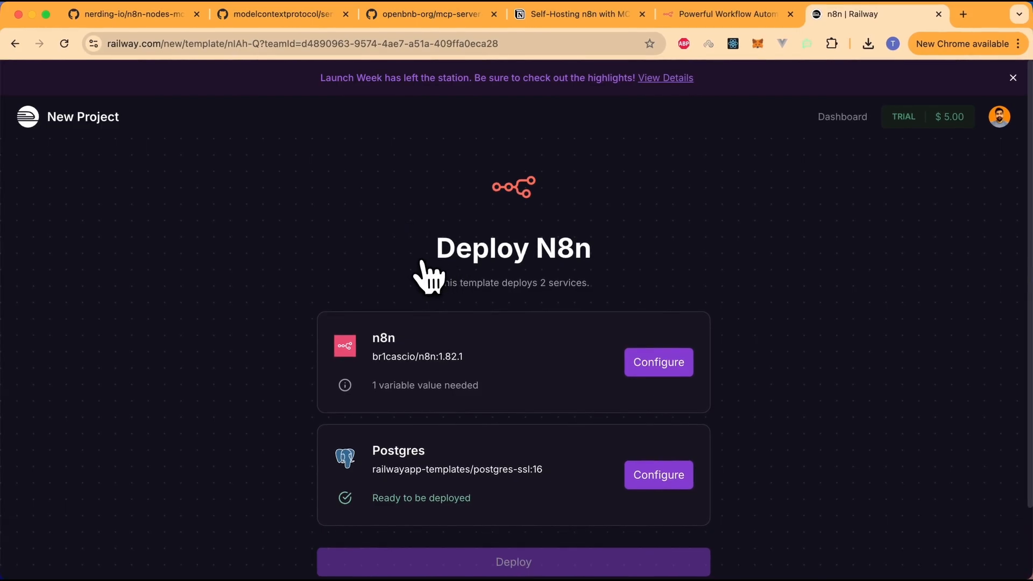
scroll(422, 263, "down", 1)
left_click(14, 47)
Step: Search the new-project templates for n8n and choose the "n8n (w/ postgres)" template described as a simple n8n deploy
left_click(437, 311)
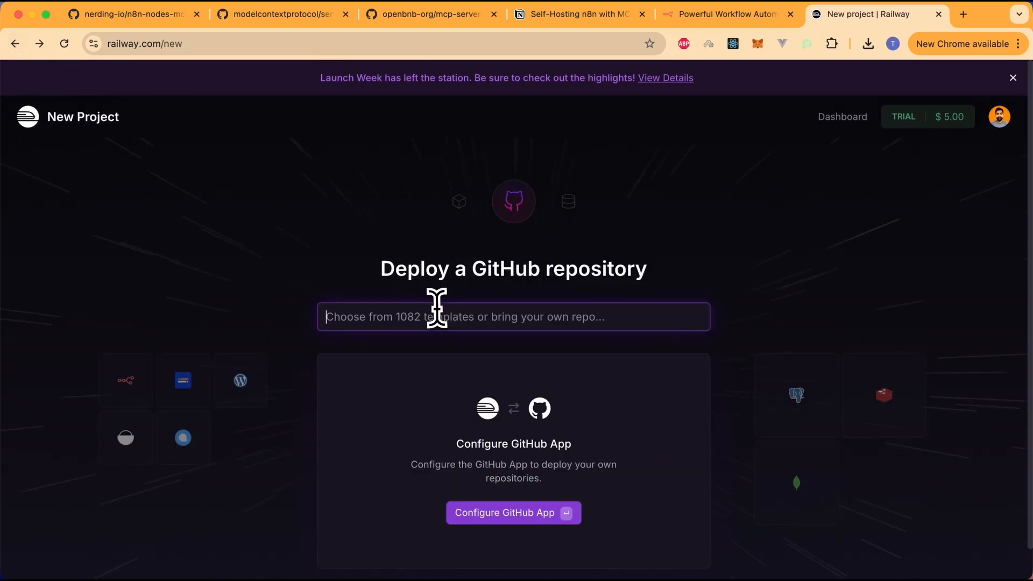
type("n8n")
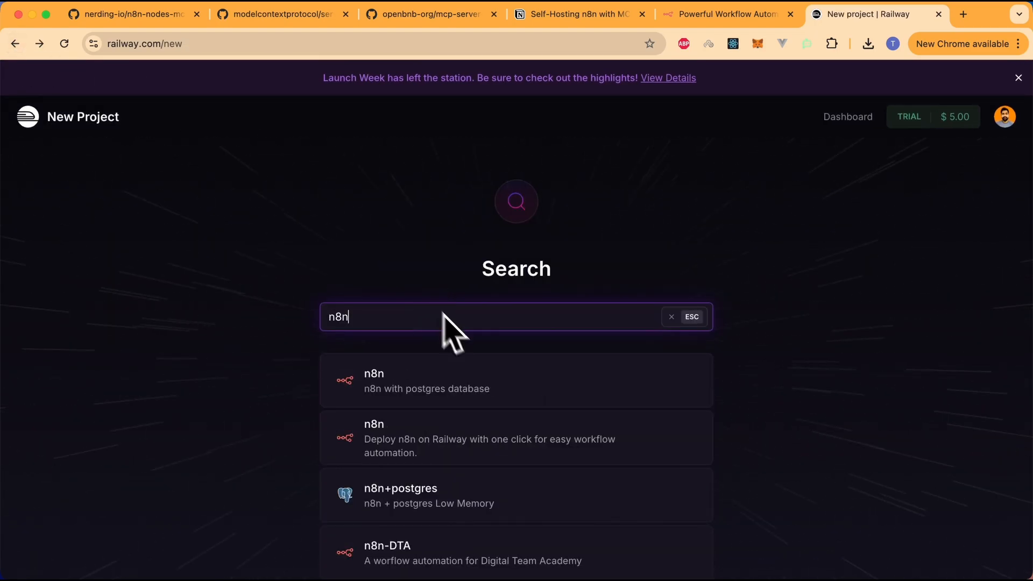
scroll(474, 452, "down", 2)
scroll(473, 452, "down", 3)
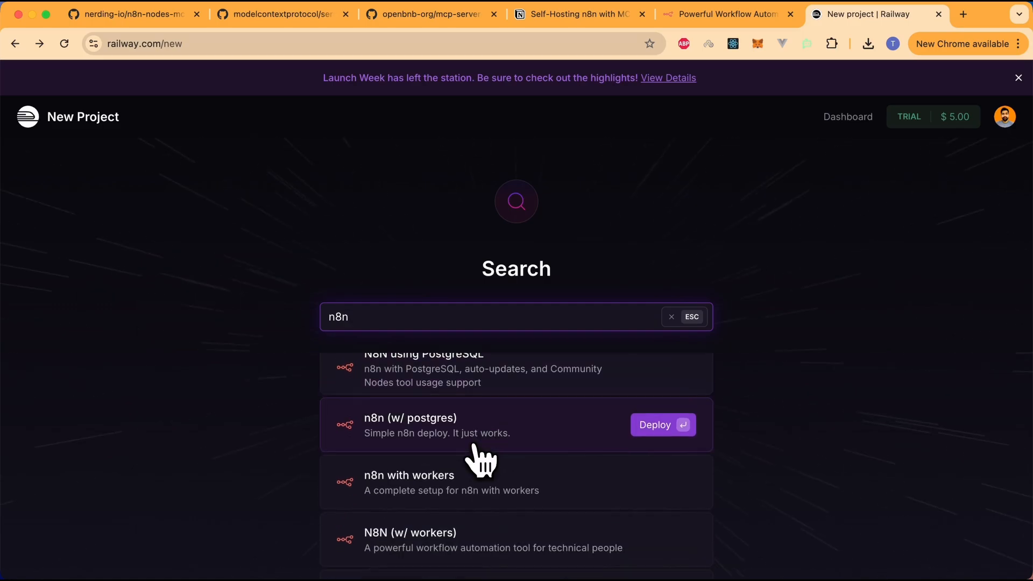
left_click(514, 437)
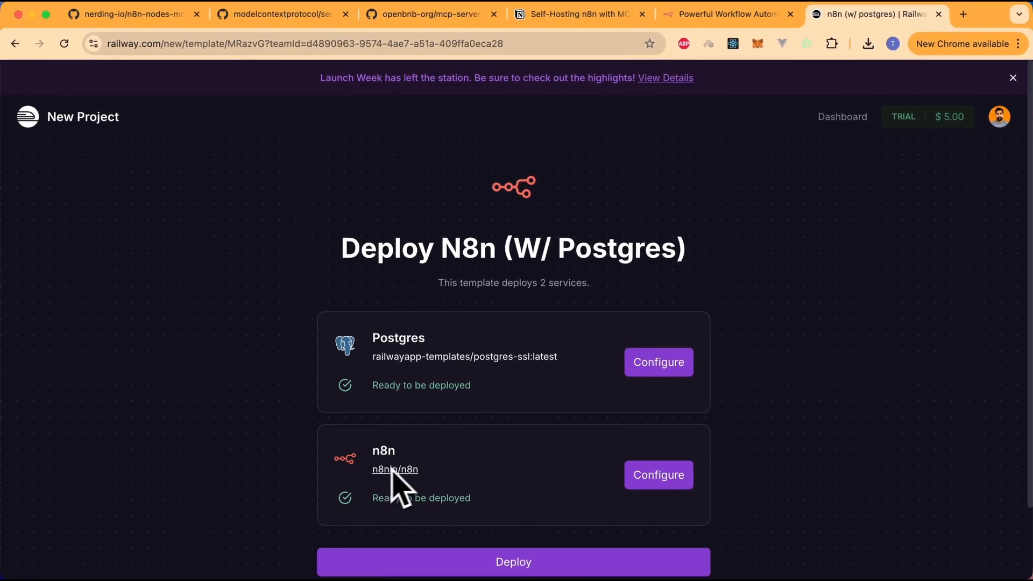
Step: Deploy the n8n (w/ postgres) template with its Postgres and n8n services left at their default configuration
scroll(543, 450, "down", 2)
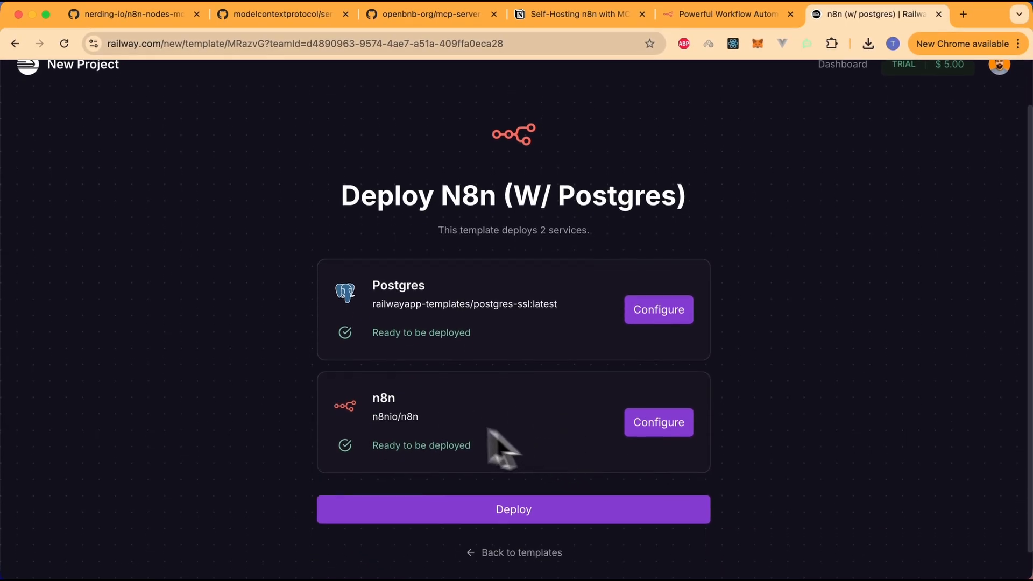
scroll(446, 412, "down", 1)
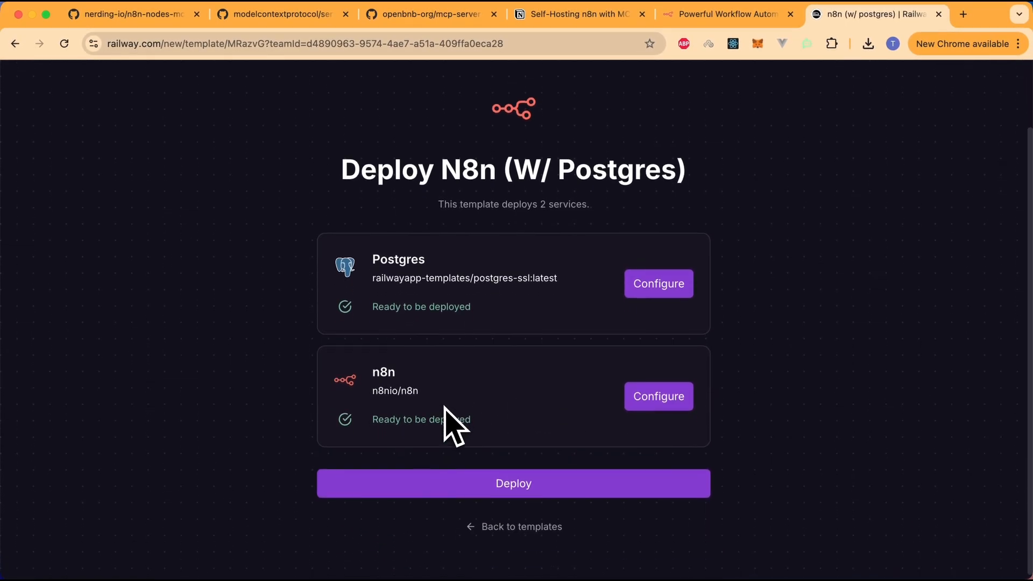
left_click(506, 498)
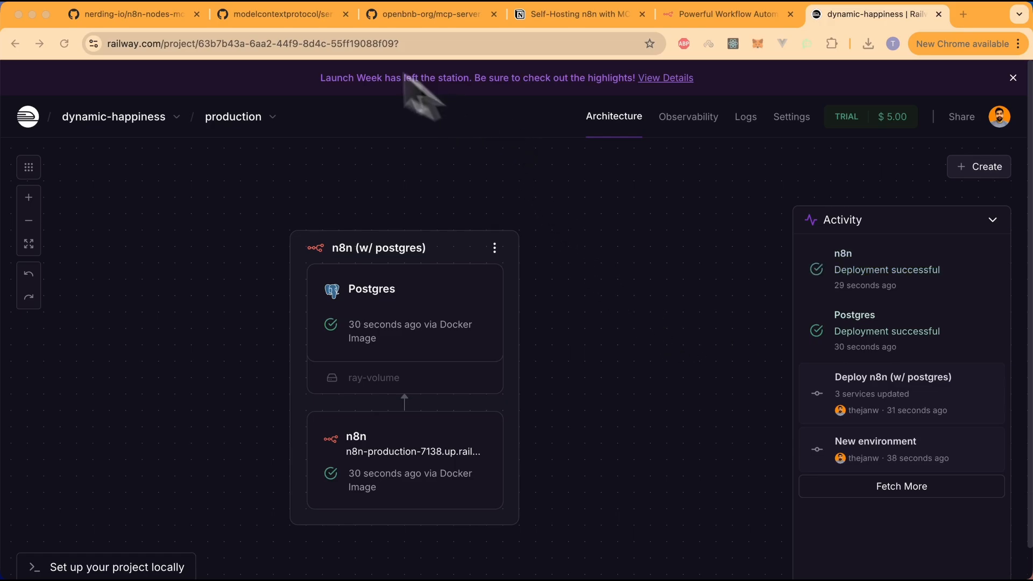
left_click(142, 16)
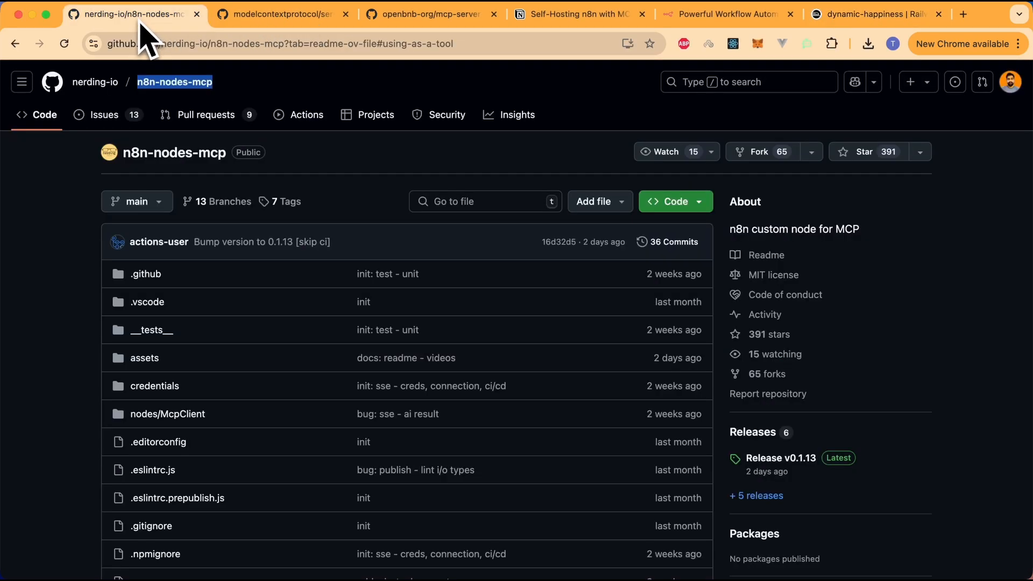
left_click(735, 15)
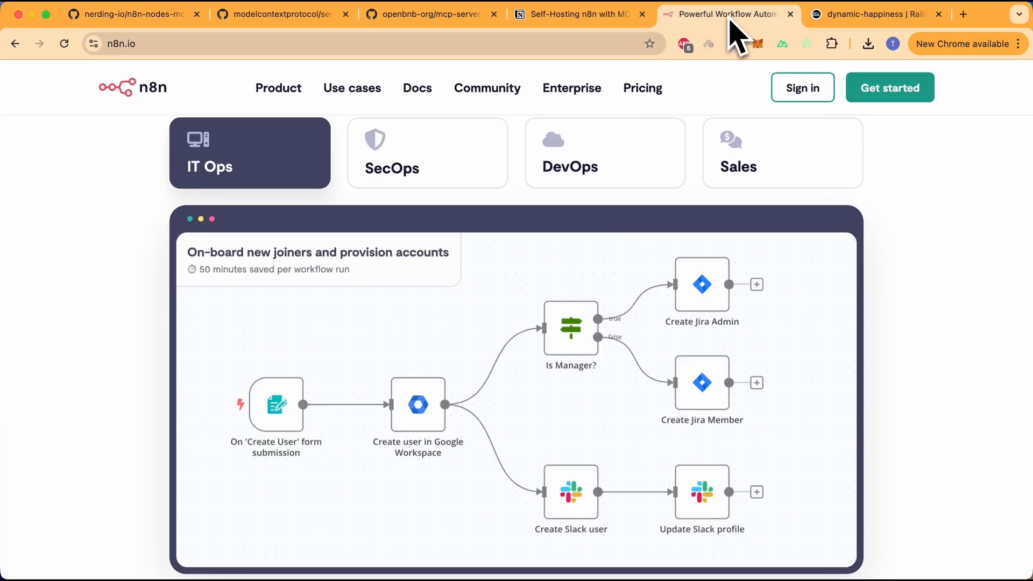
Step: Switch back to the Railway project and review the n8n service's existing variables
left_click(878, 15)
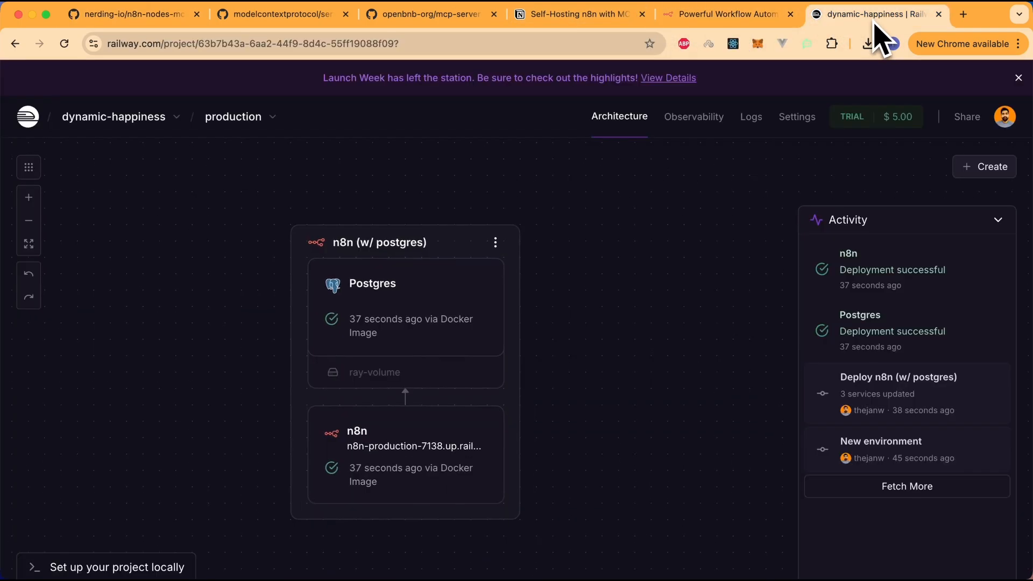
left_click(425, 456)
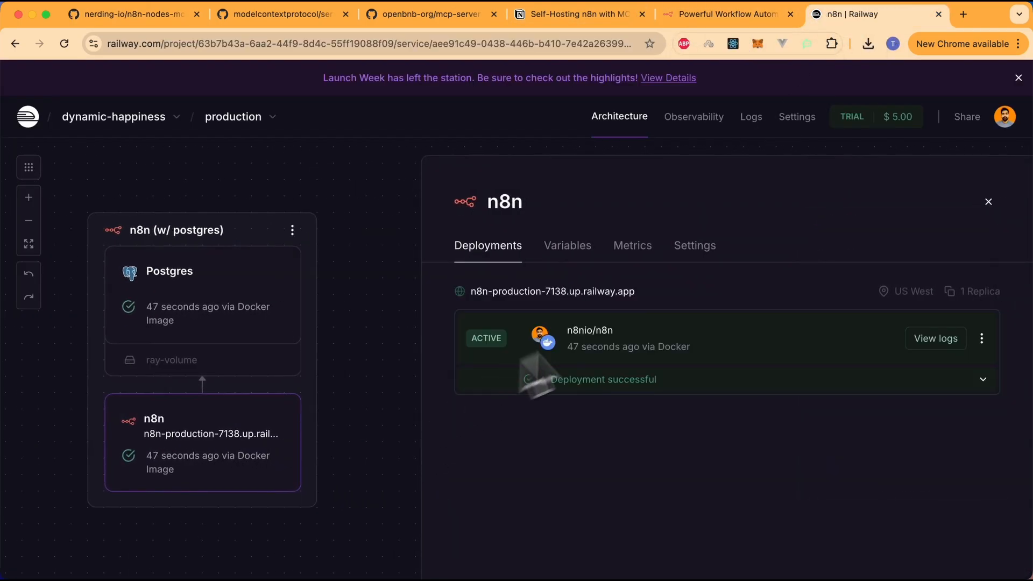
left_click(575, 268)
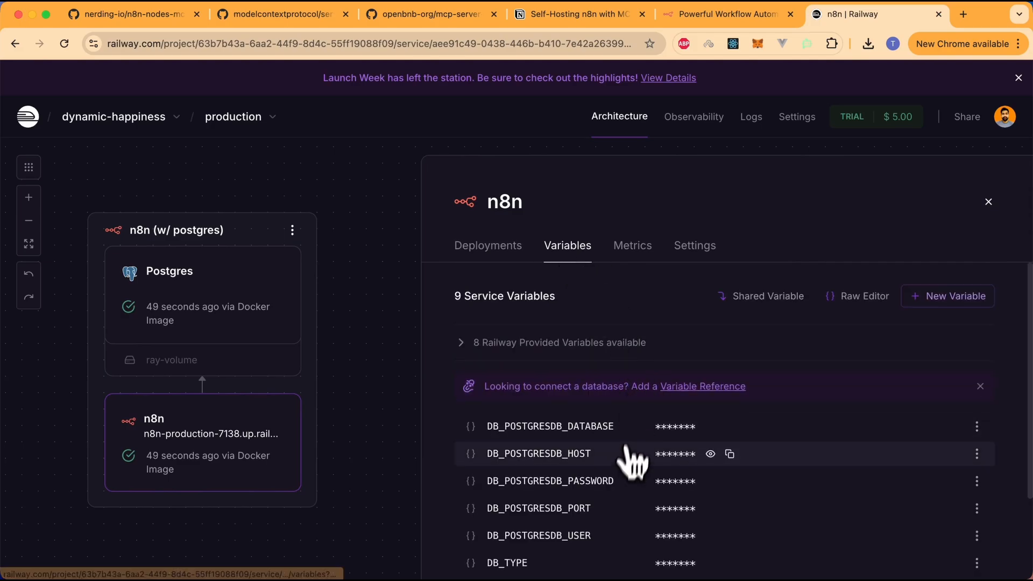
scroll(626, 478, "down", 3)
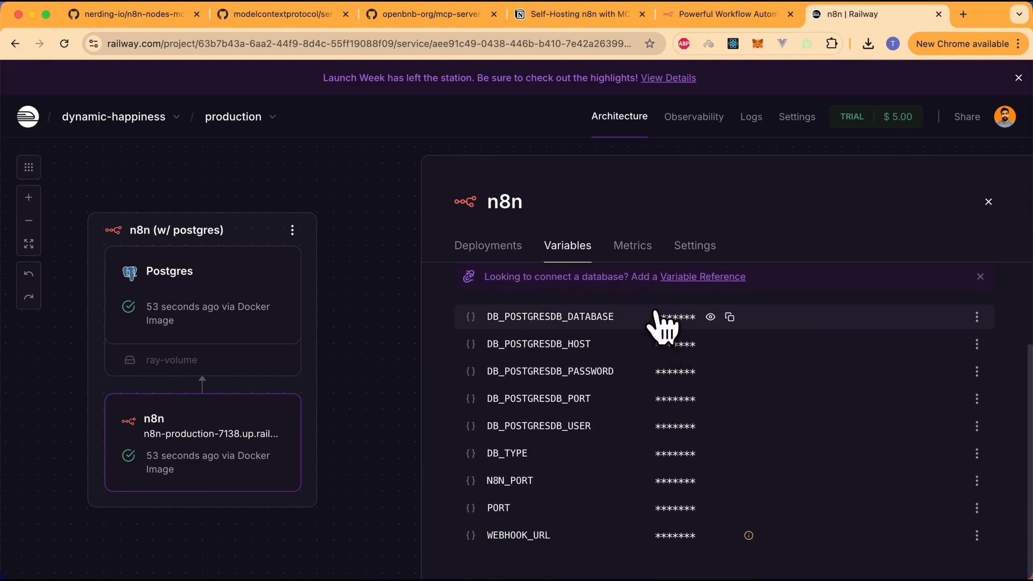
scroll(626, 349, "up", 3)
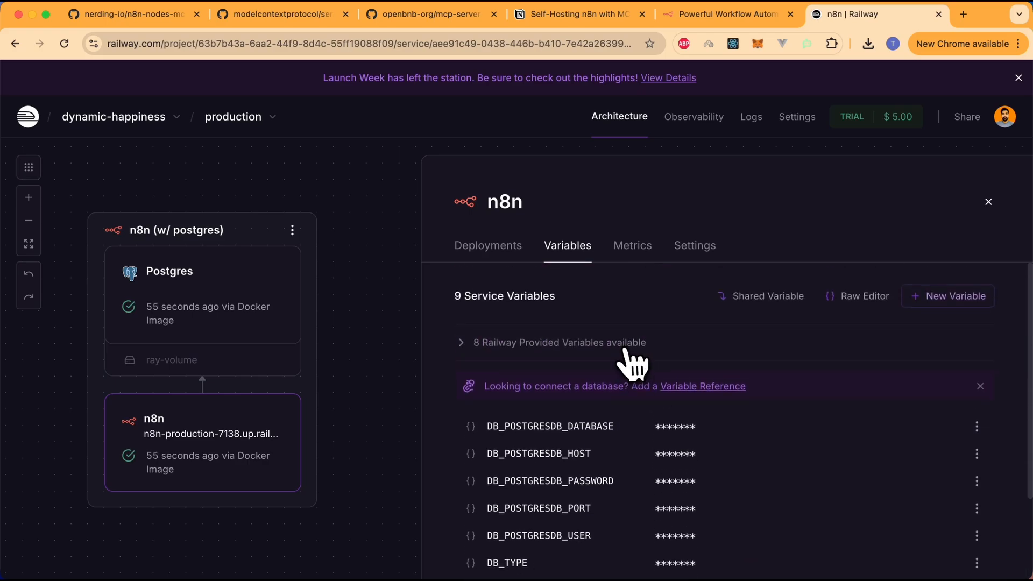
Step: Add the n8n service variable N8N_COMMUNITY_PACKAGES_ALLOW_TOOL_USAGE with the value true and deploy the change
left_click(940, 299)
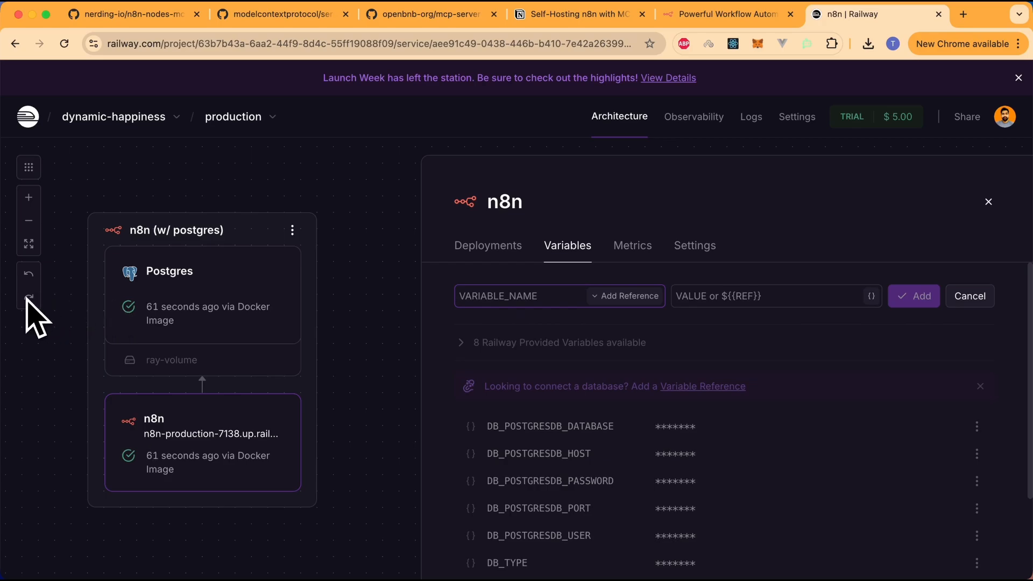
key("super+Tab")
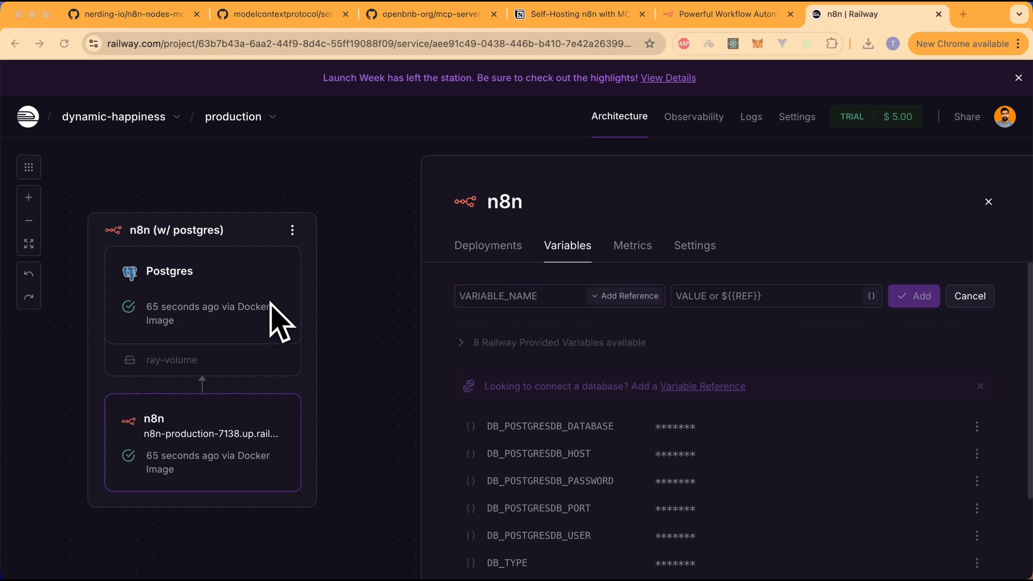
left_click(504, 296)
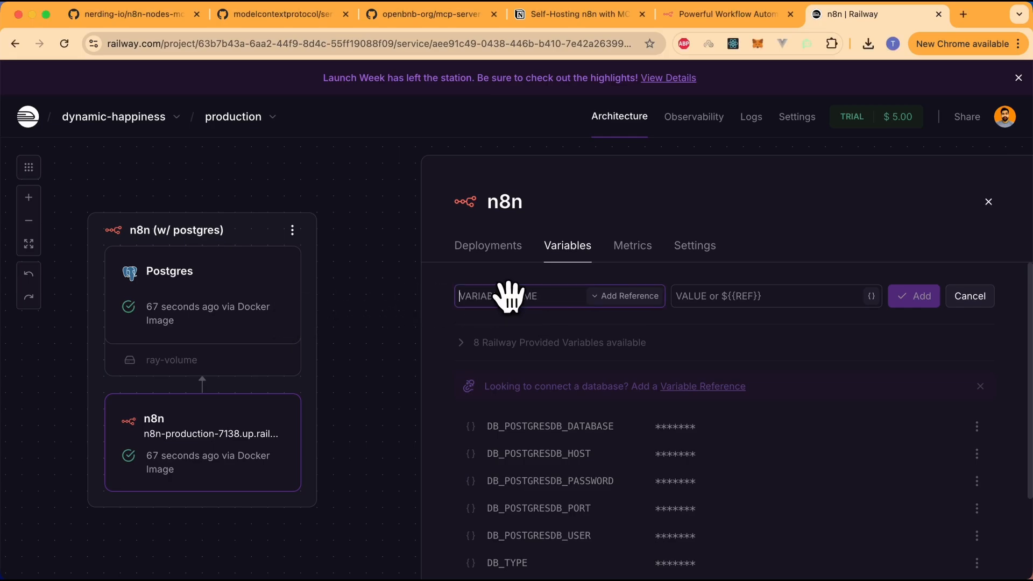
type("N8N_COMMUNITY_PACKAGES_ALLOW_TOOL_USAGE")
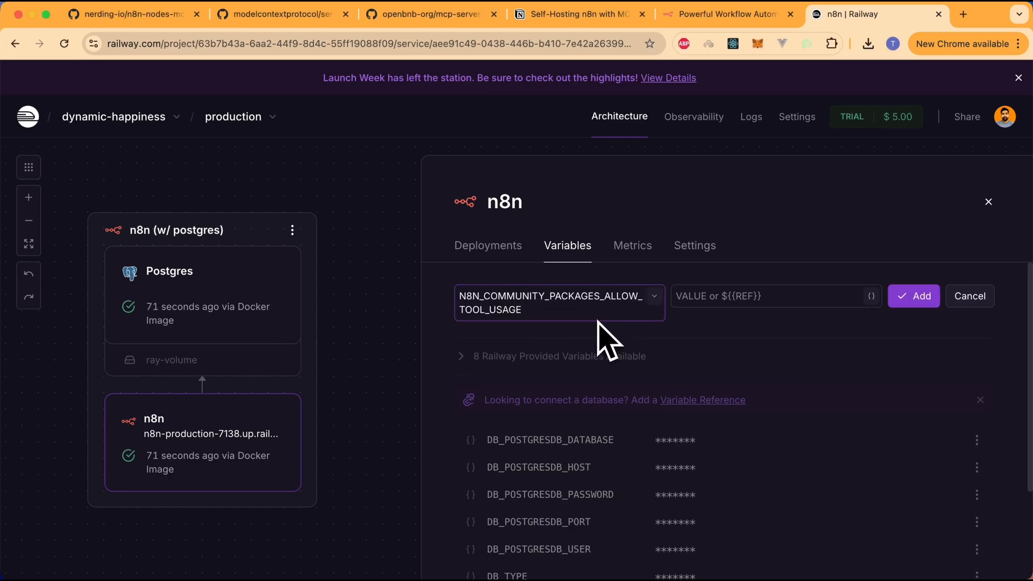
left_click(728, 296)
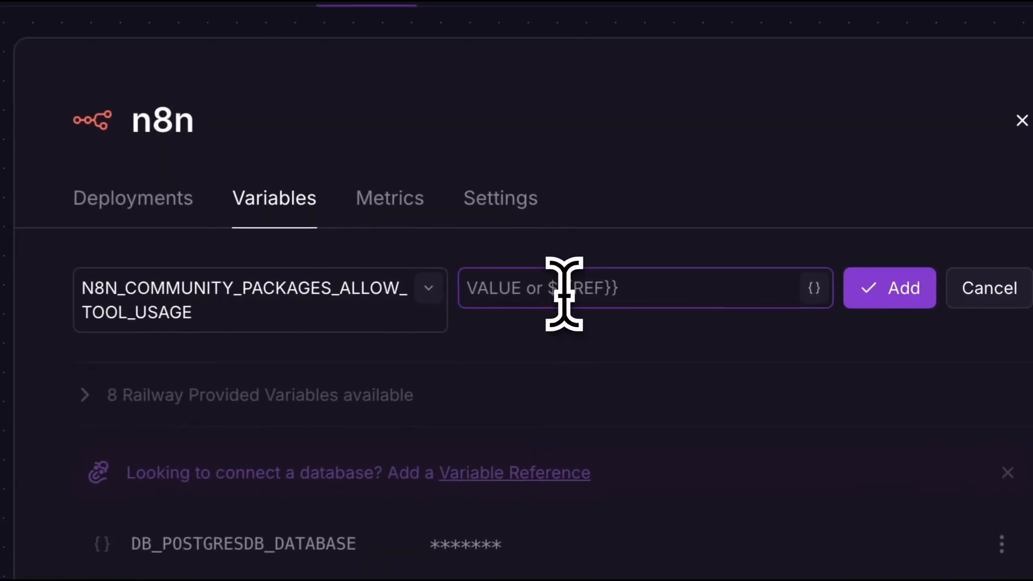
type("true")
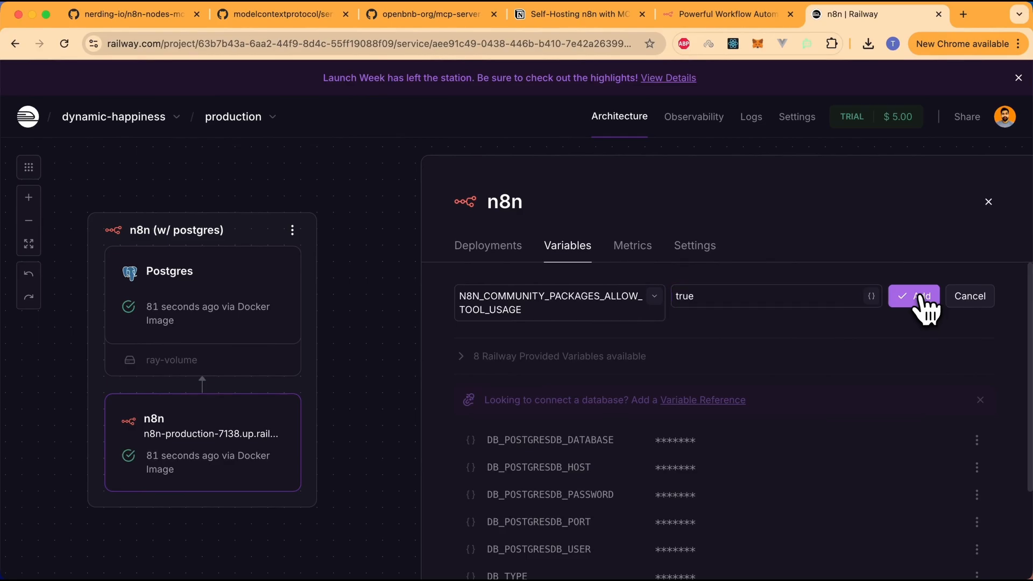
left_click(922, 297)
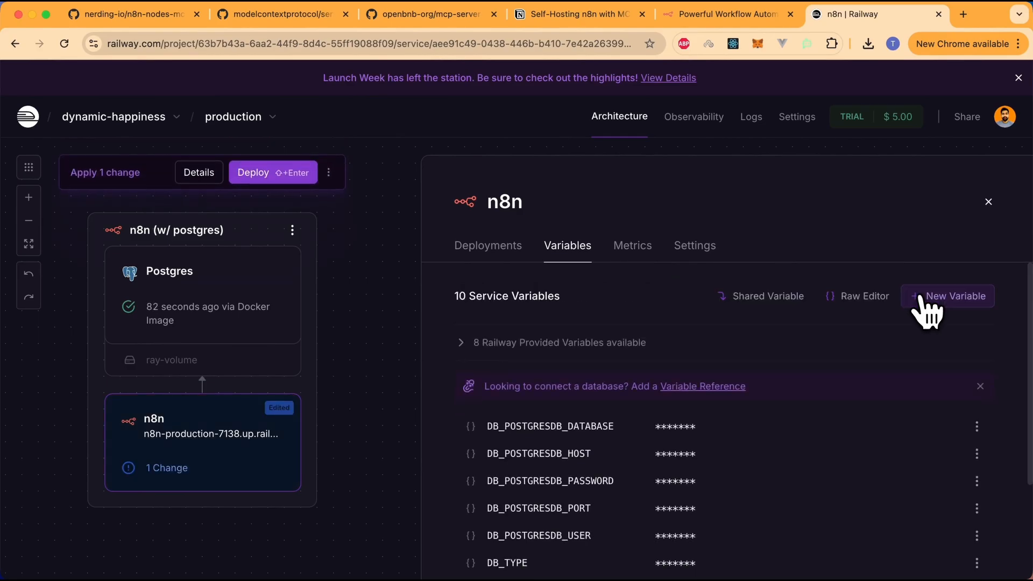
left_click(258, 176)
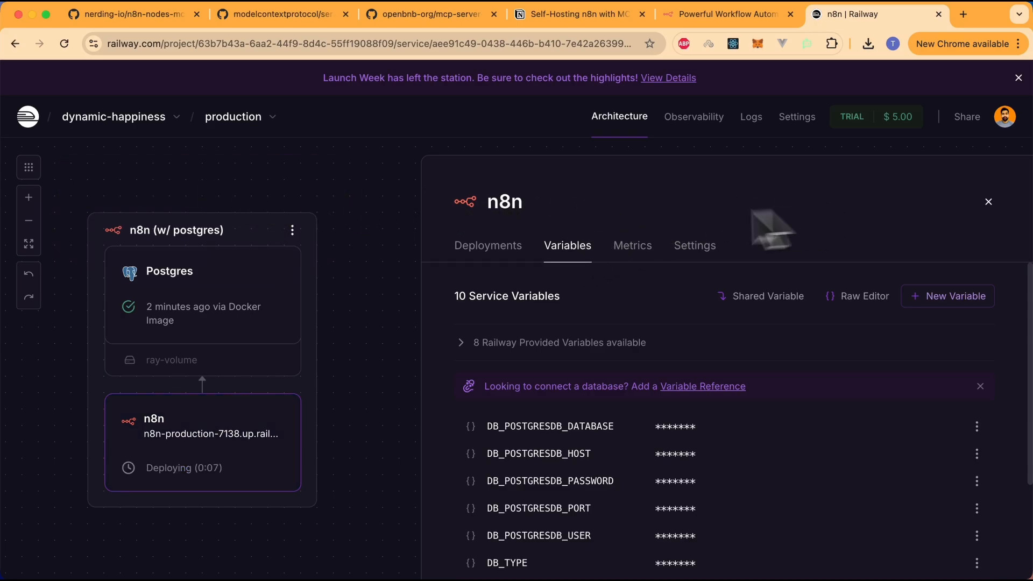
Step: Open the n8n deployment's public railway.app address in a new browser tab and switch to it
left_click(506, 247)
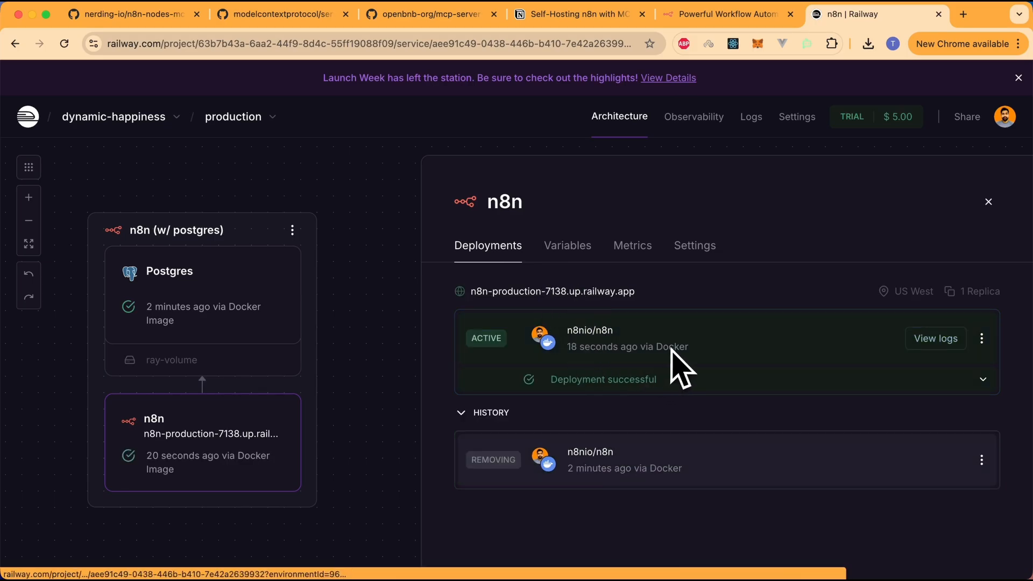
right_click(514, 292)
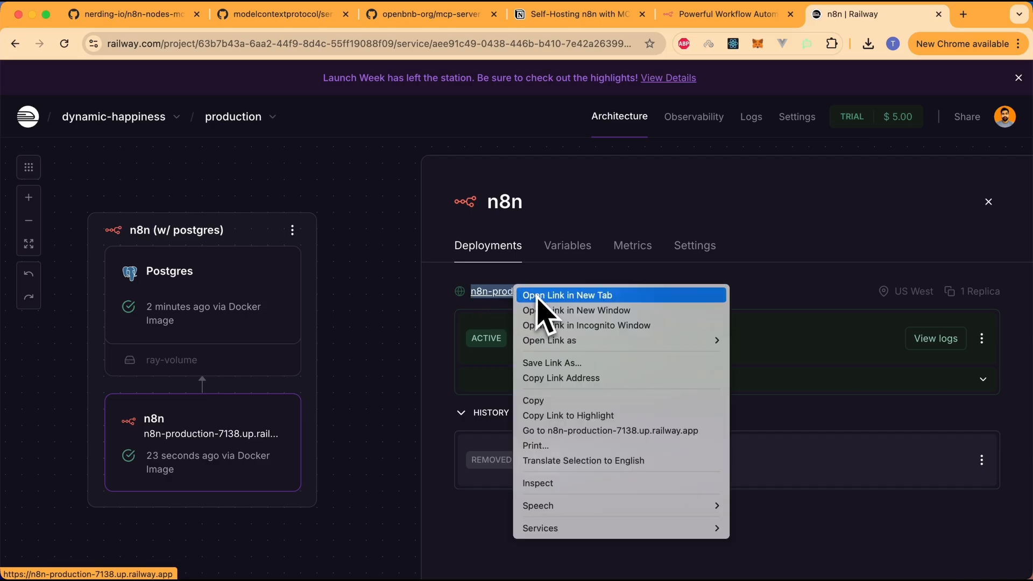
left_click(533, 295)
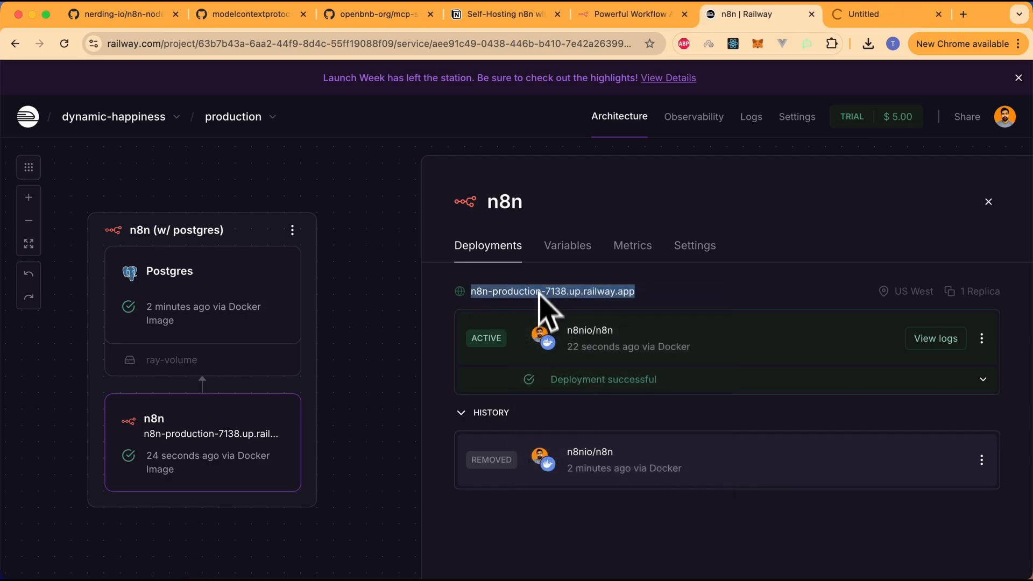
left_click(874, 19)
Step: Fill in the owner account's e-mail, first name and last name on the n8n setup form
left_click(466, 225)
left_click(547, 199)
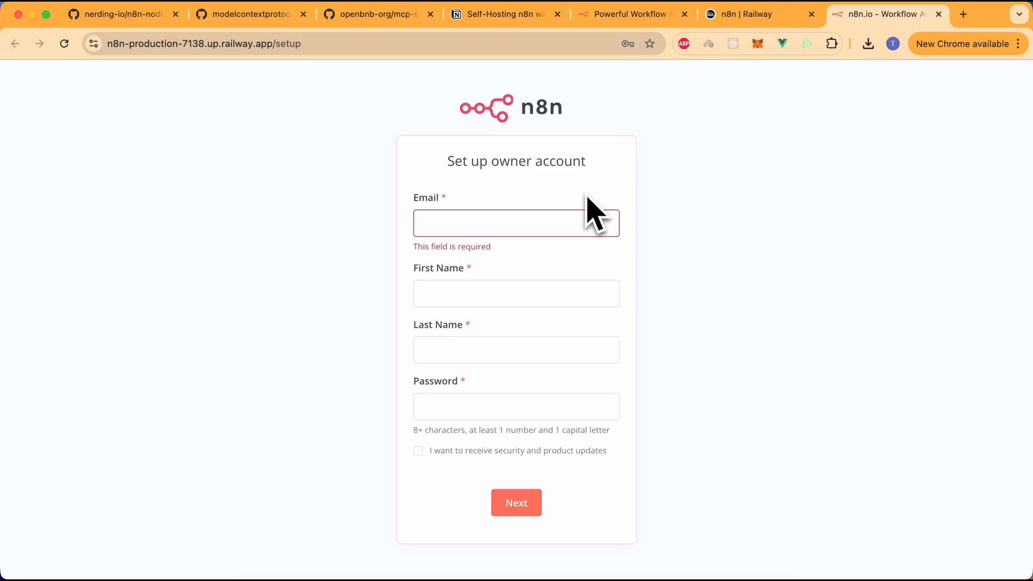
left_click(471, 226)
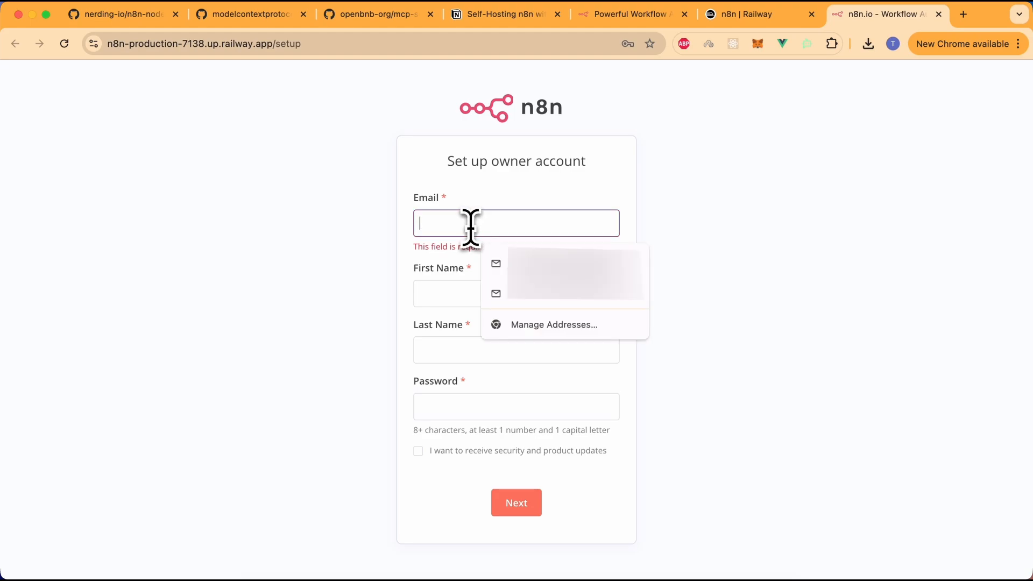
key("Down")
key("Return")
left_click(514, 261)
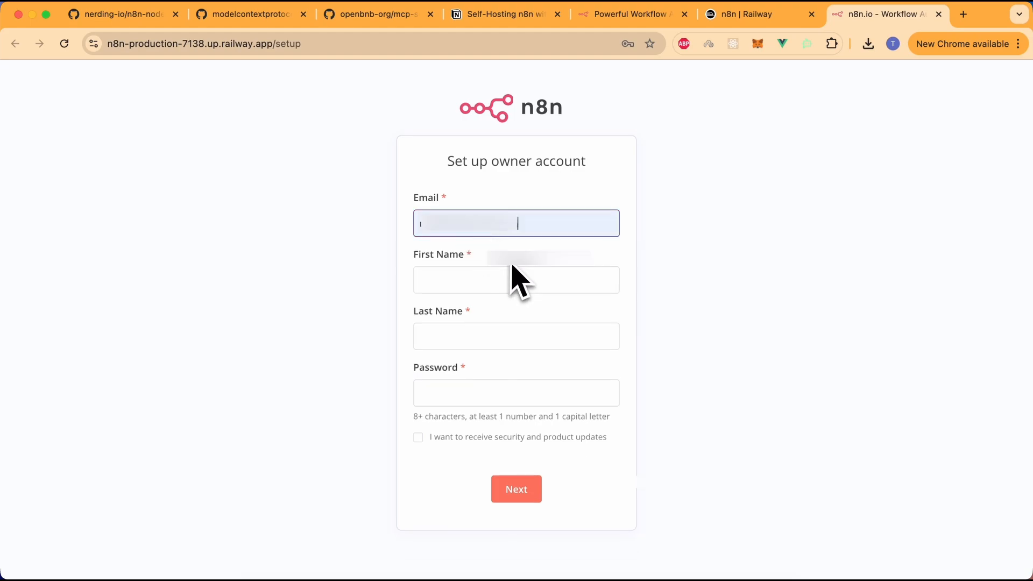
left_click(471, 274)
type("Rastr")
left_click(462, 334)
type("Y")
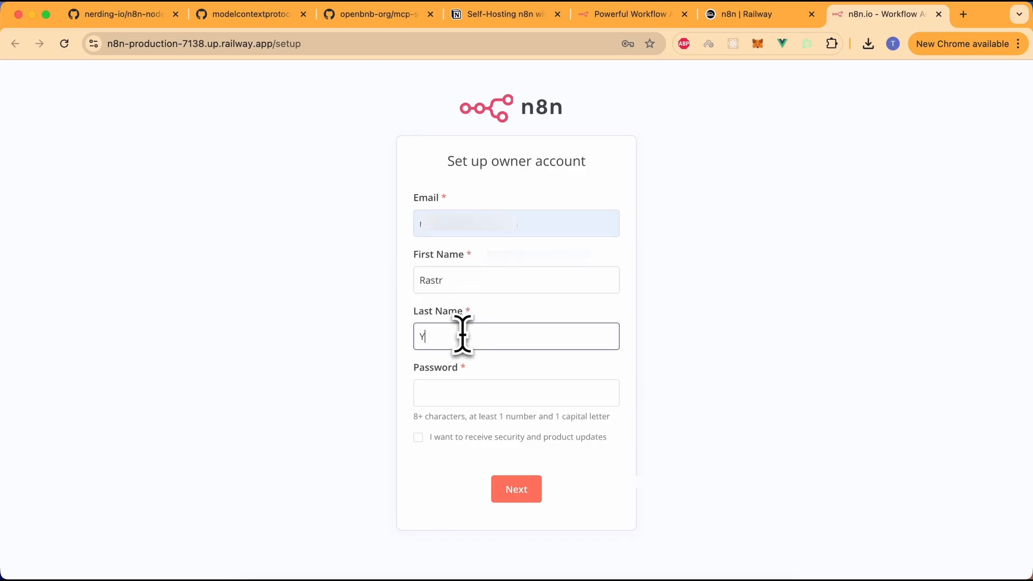
Step: Set the owner account's password to the browser's suggested strong password and submit the setup form without opting into updates
left_click(437, 387)
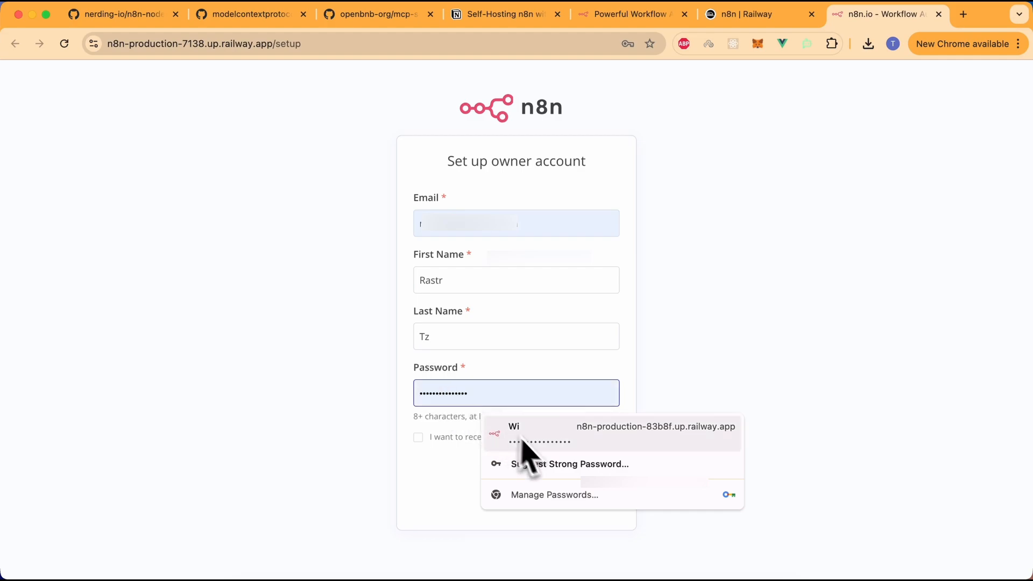
left_click(545, 464)
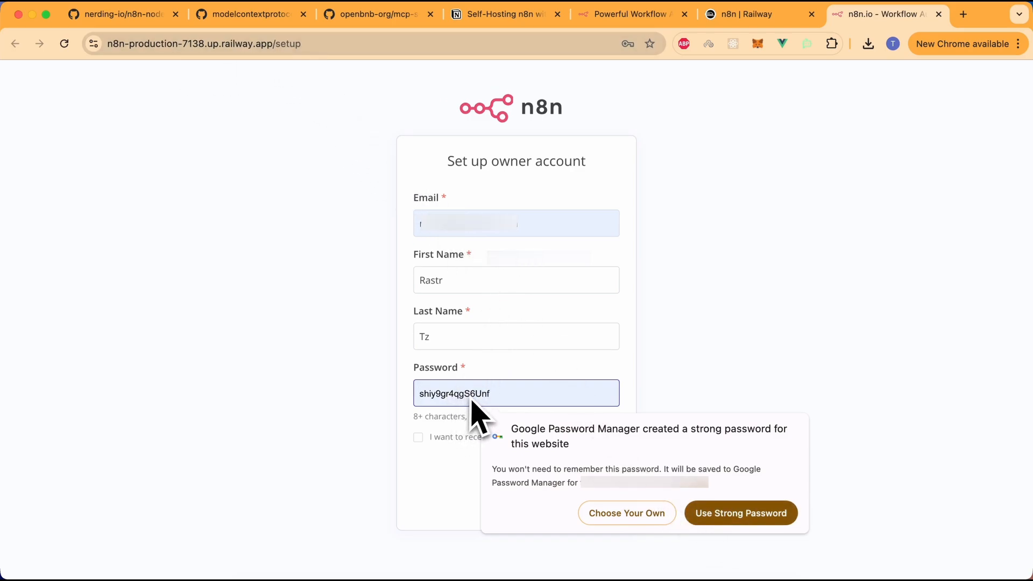
left_click(711, 515)
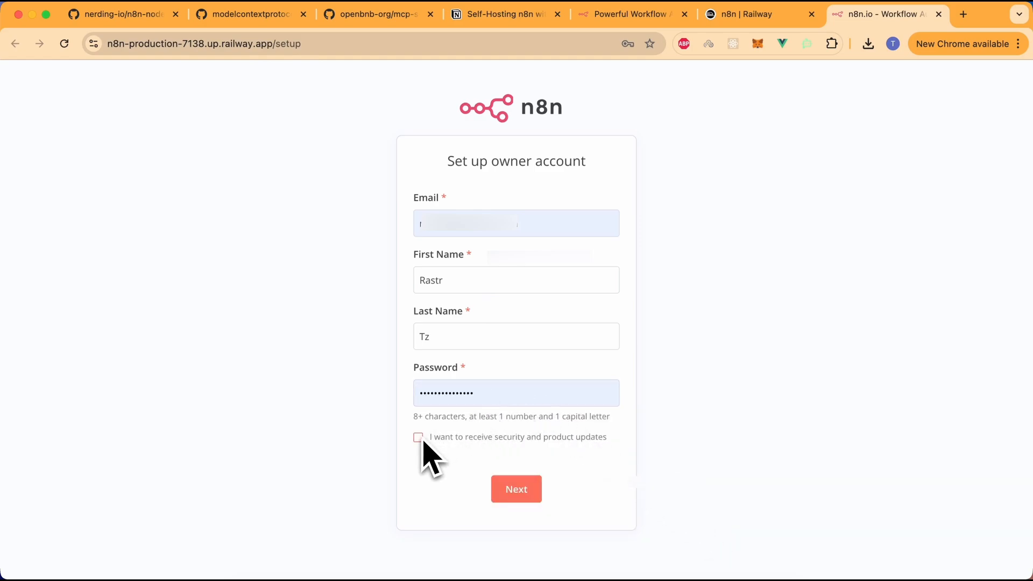
left_click(525, 494)
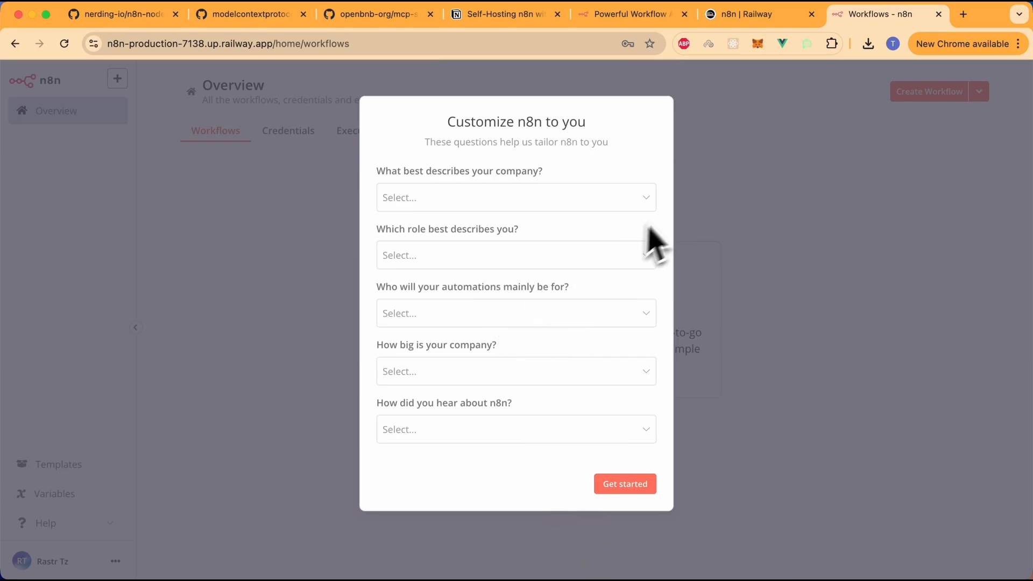
Step: Pass the customization survey unanswered, skip the free license offer, and open the Community nodes settings
left_click(629, 485)
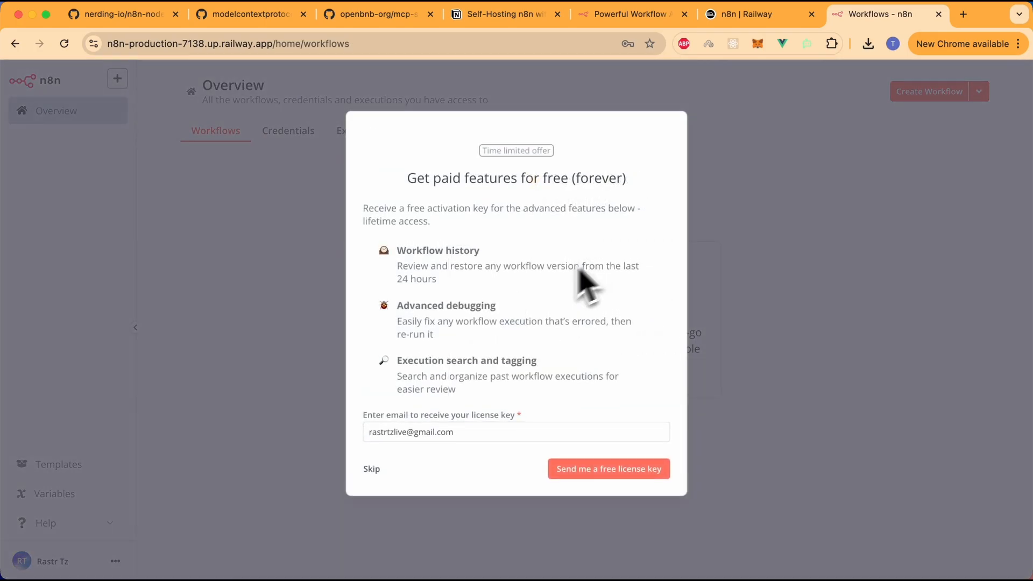
left_click(371, 469)
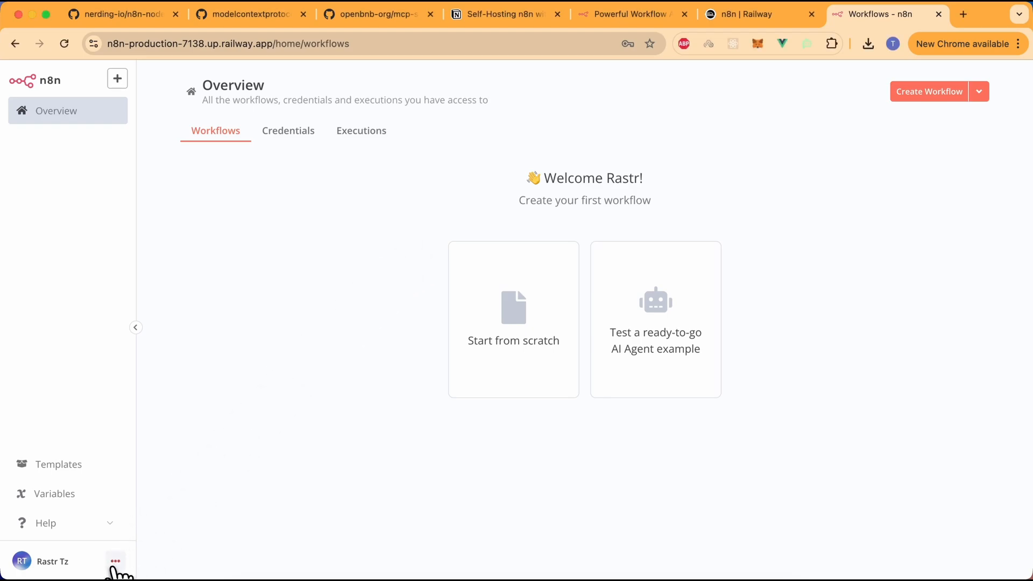
left_click(141, 514)
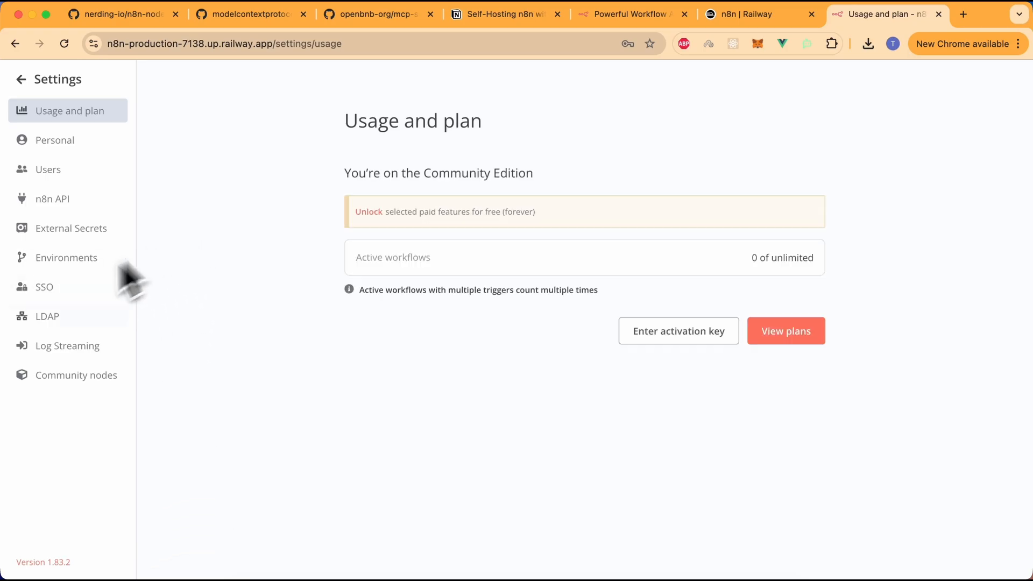
left_click(66, 374)
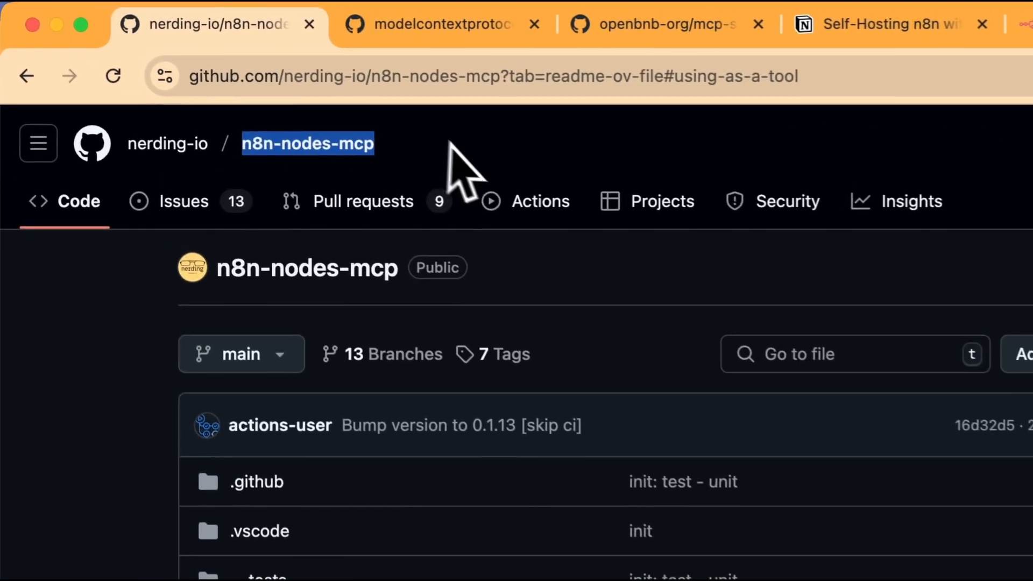
Step: Copy the package name n8n-nodes-mcp from the nerding-io GitHub repository page
left_click(344, 129)
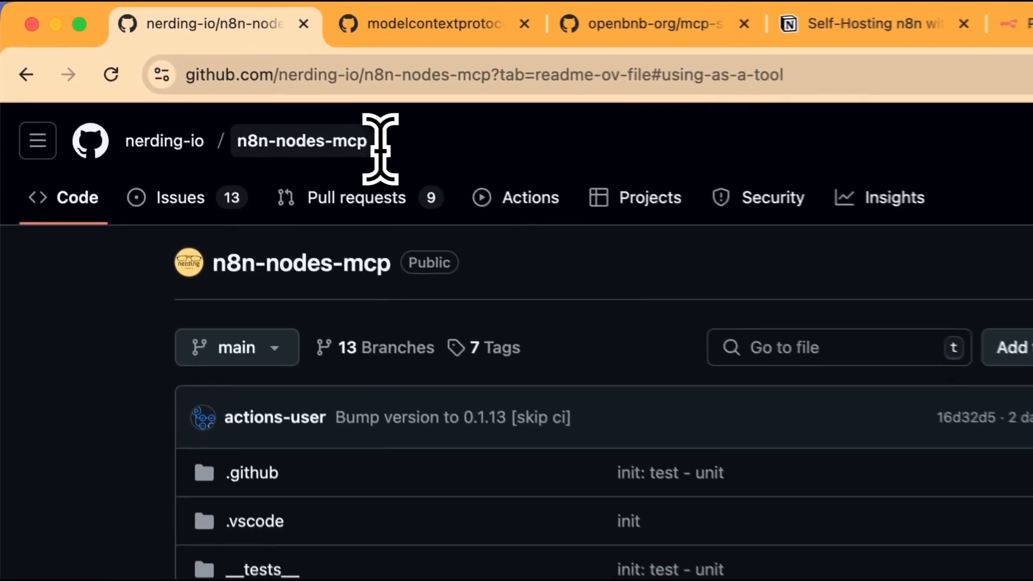
left_click_drag(212, 82, 138, 83)
left_click_drag(247, 148, 242, 150)
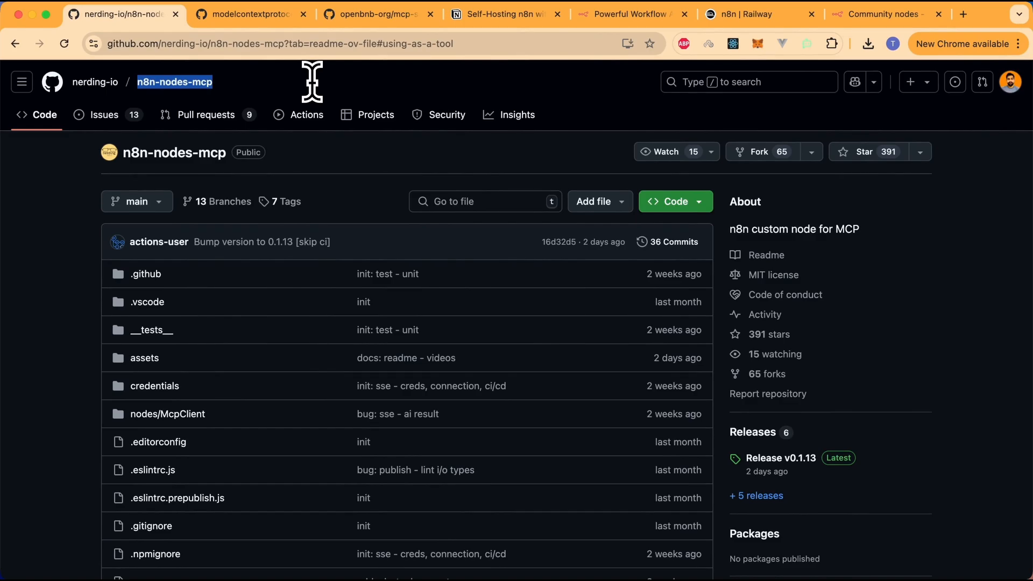
Step: Install the community node package n8n-nodes-mcp in n8n, accepting the unverified-code risk, and leave the settings
key("super+9")
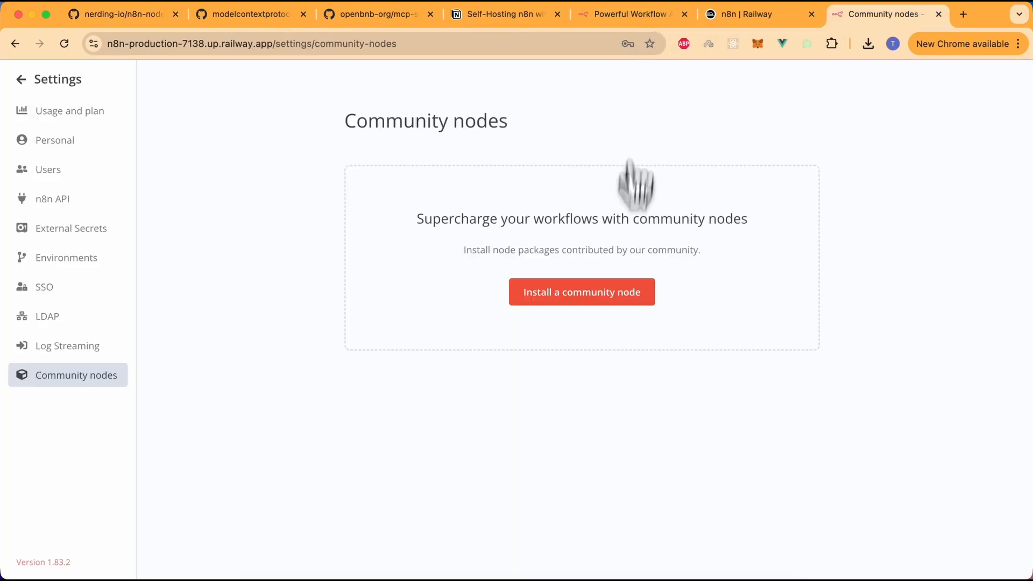
left_click(580, 293)
left_click(375, 318)
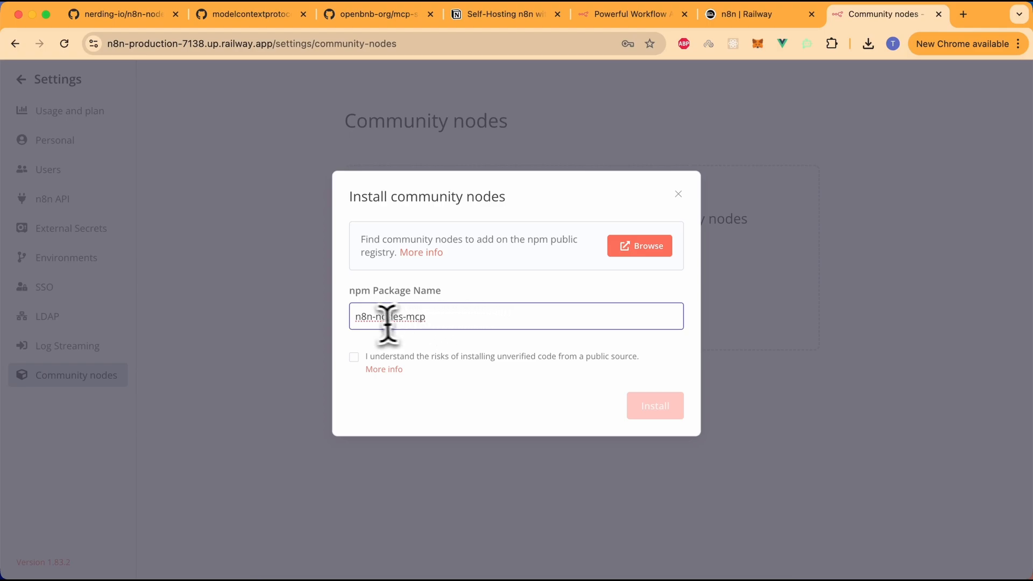
left_click(356, 358)
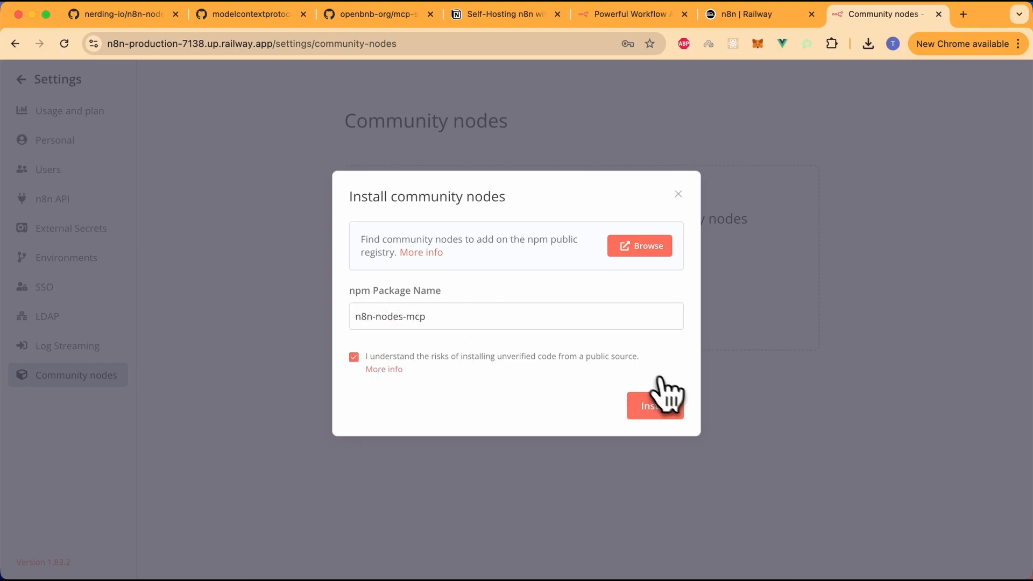
left_click(662, 412)
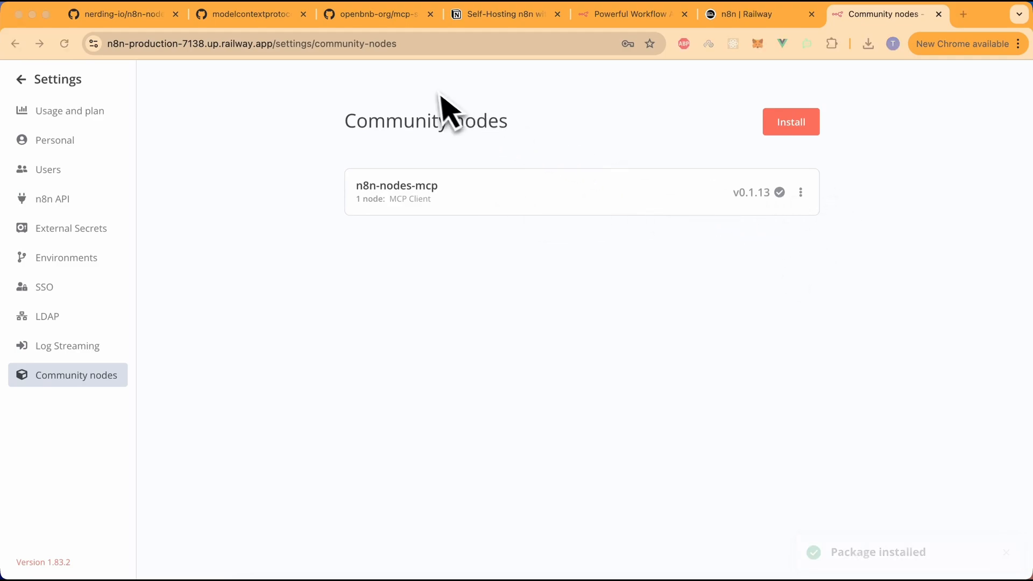
left_click(30, 86)
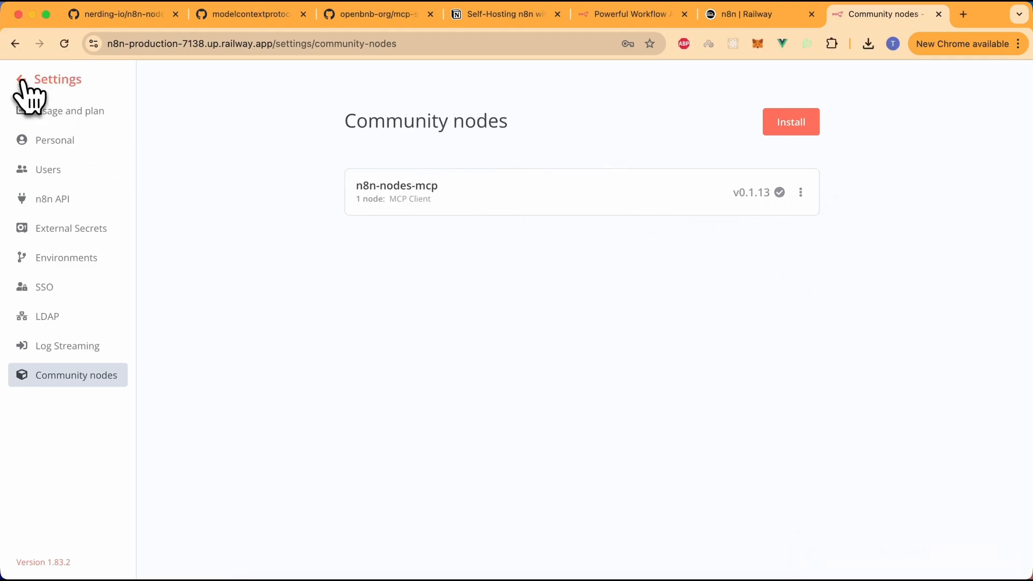
Step: Return to the workflows overview and start a new workflow from scratch
left_click(24, 86)
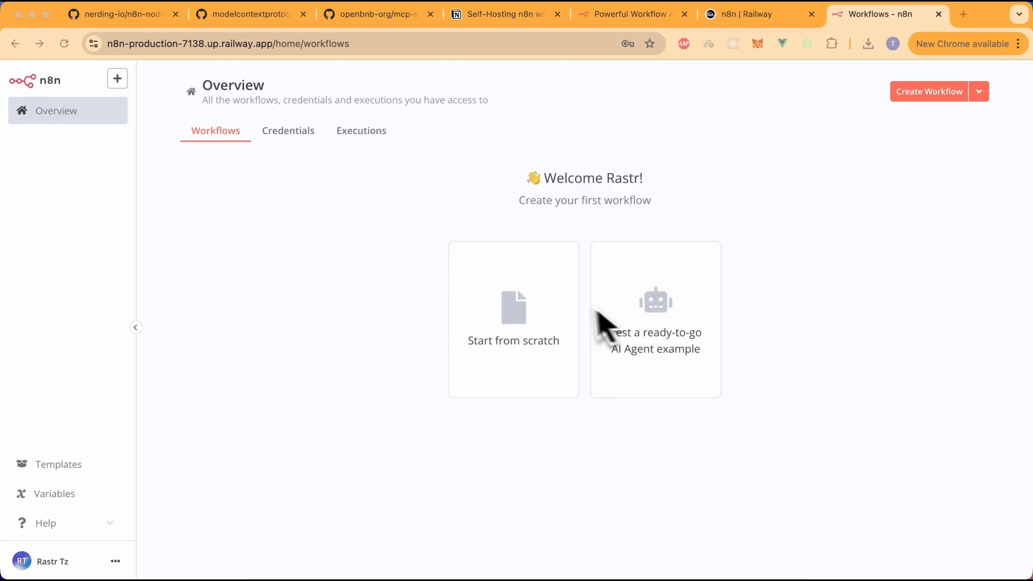
left_click(514, 309)
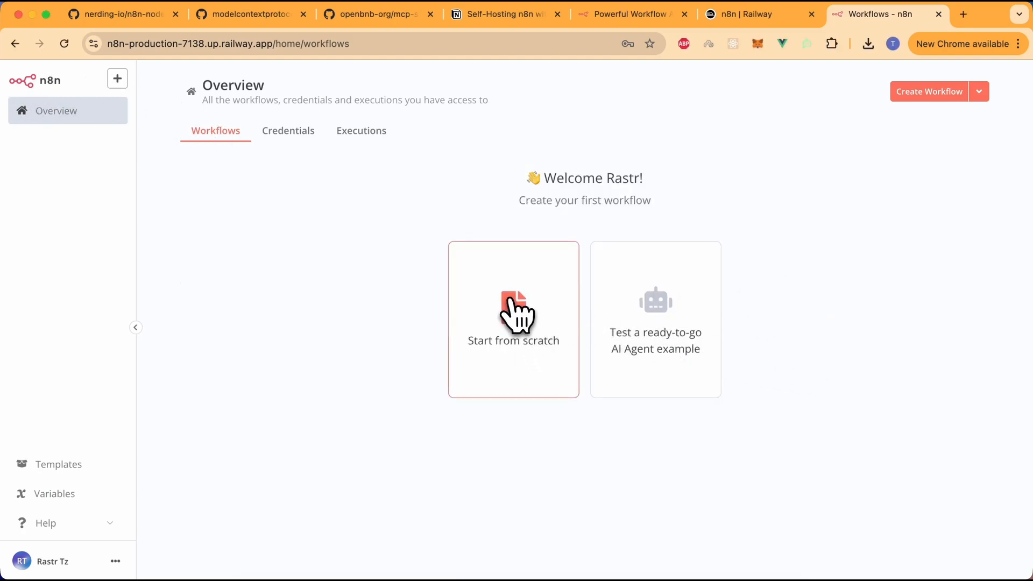
left_click(513, 307)
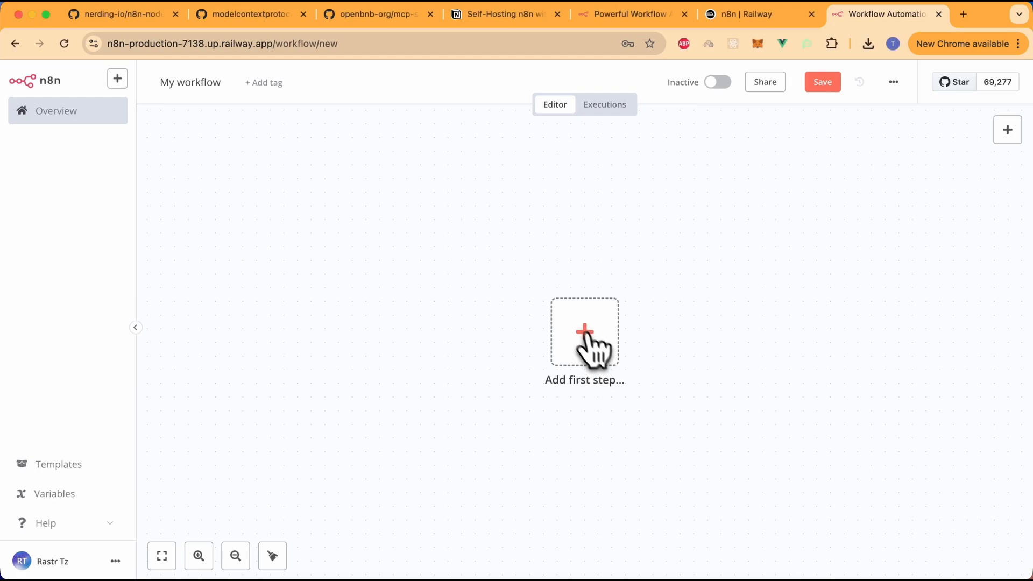
Step: Add an MCP Client node with the List available tools action and open a new credential for it
left_click(593, 334)
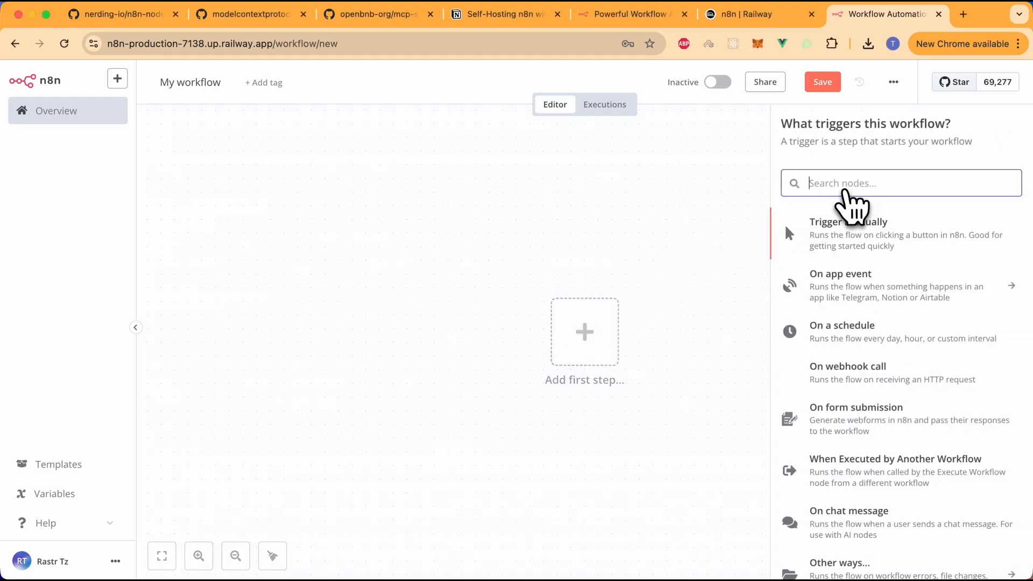
type("mcp")
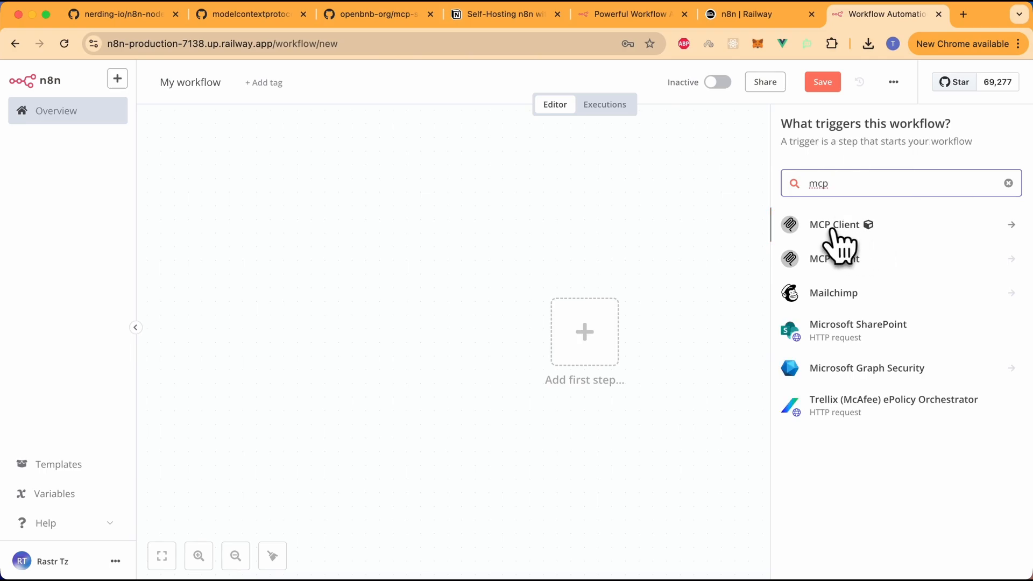
left_click(1011, 228)
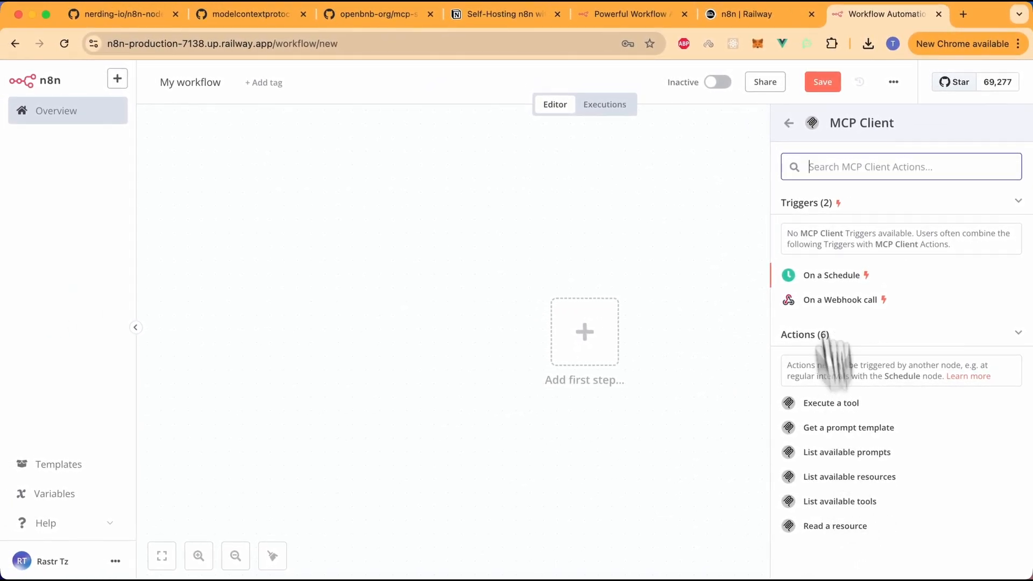
left_click(837, 503)
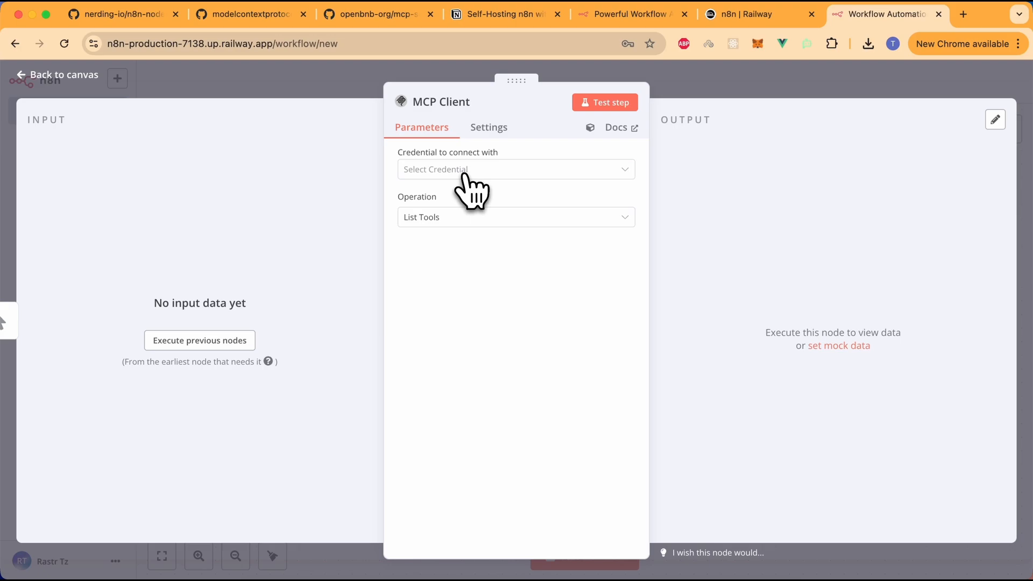
left_click(465, 171)
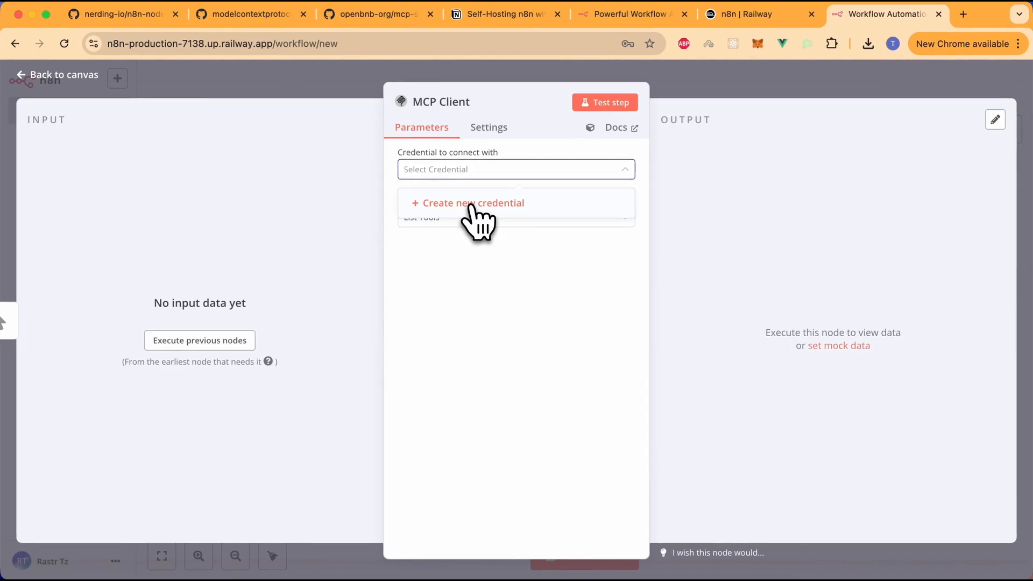
left_click(473, 210)
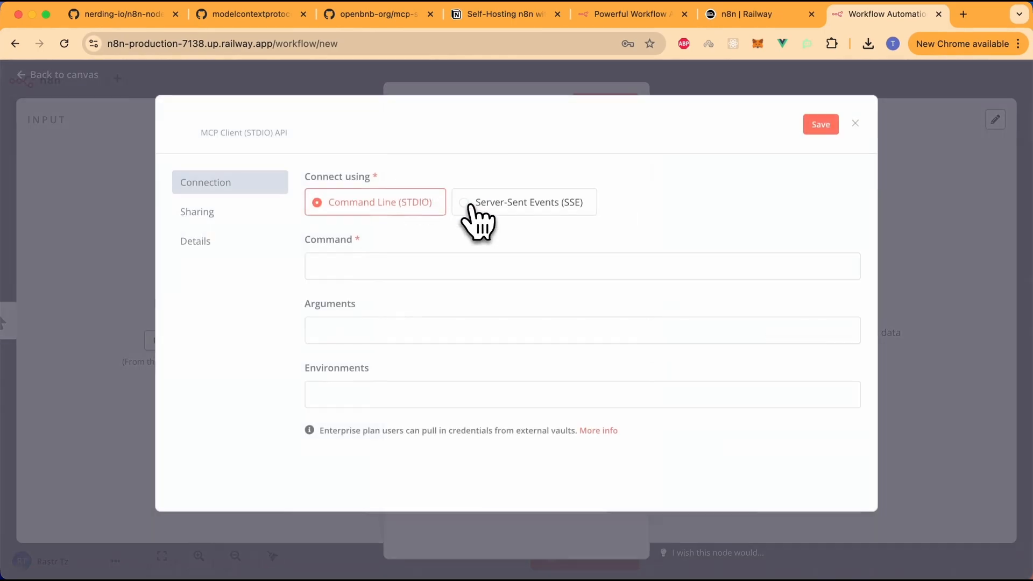
Step: Look through the reference and third-party server lists in the modelcontextprotocol/servers GitHub README
left_click(230, 17)
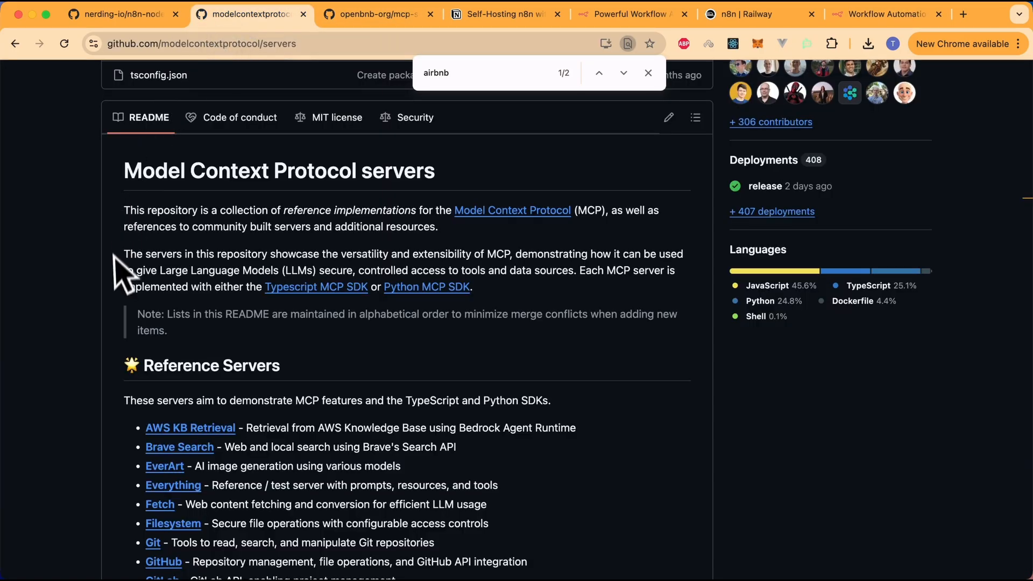
left_click(649, 72)
scroll(156, 251, "up", 15)
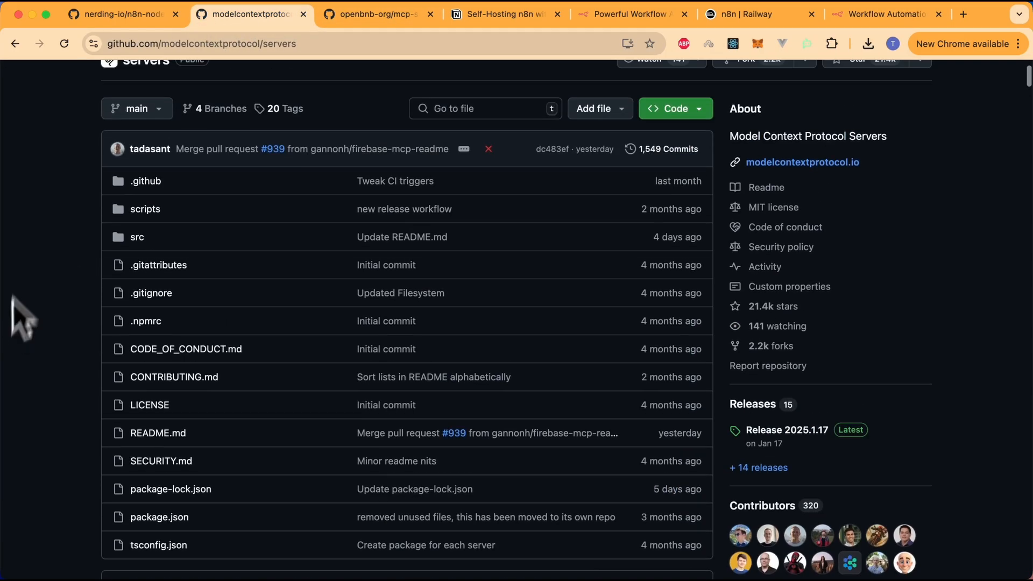
scroll(231, 173, "up", 3)
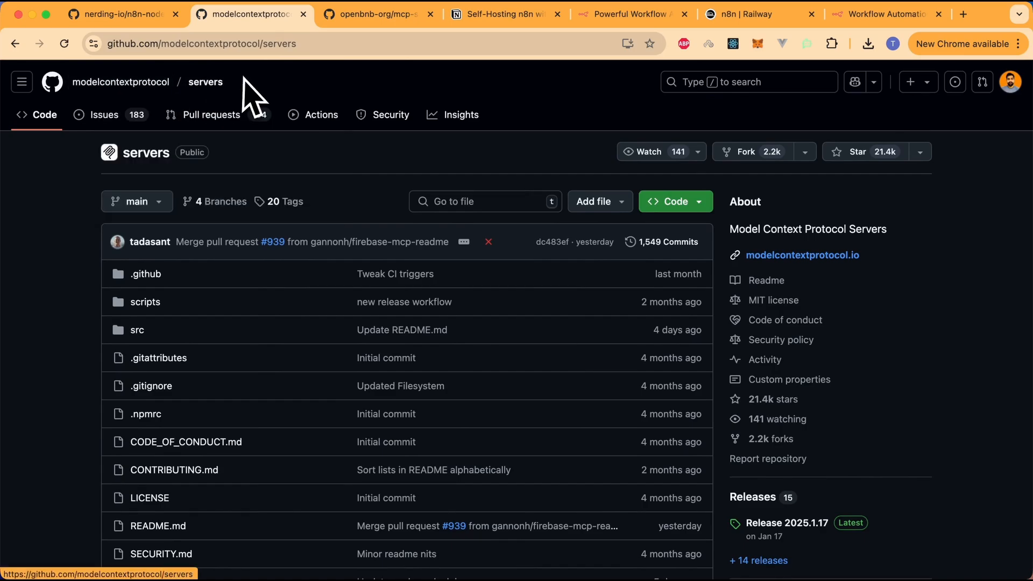
scroll(60, 374, "down", 20)
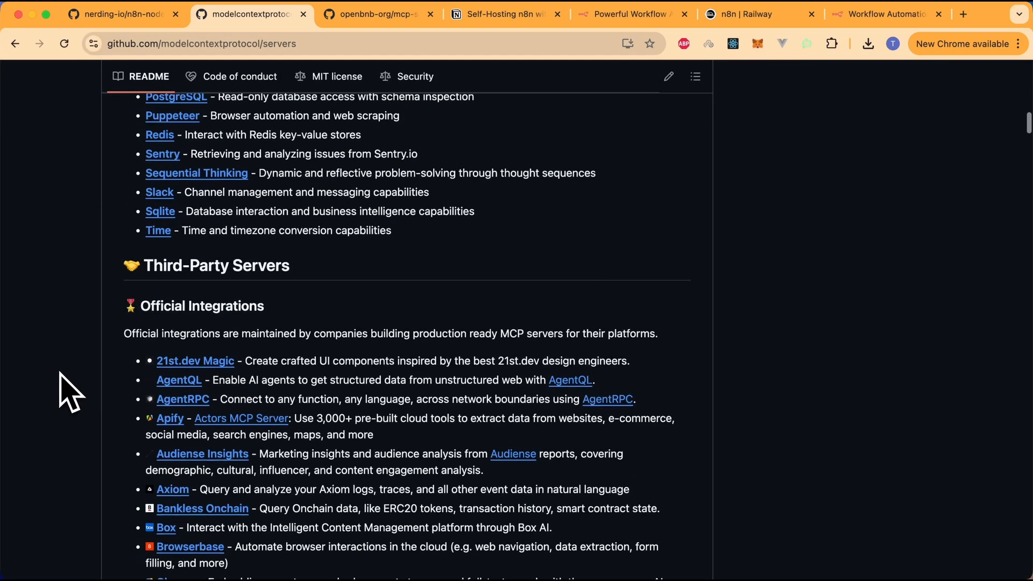
scroll(60, 374, "up", 10)
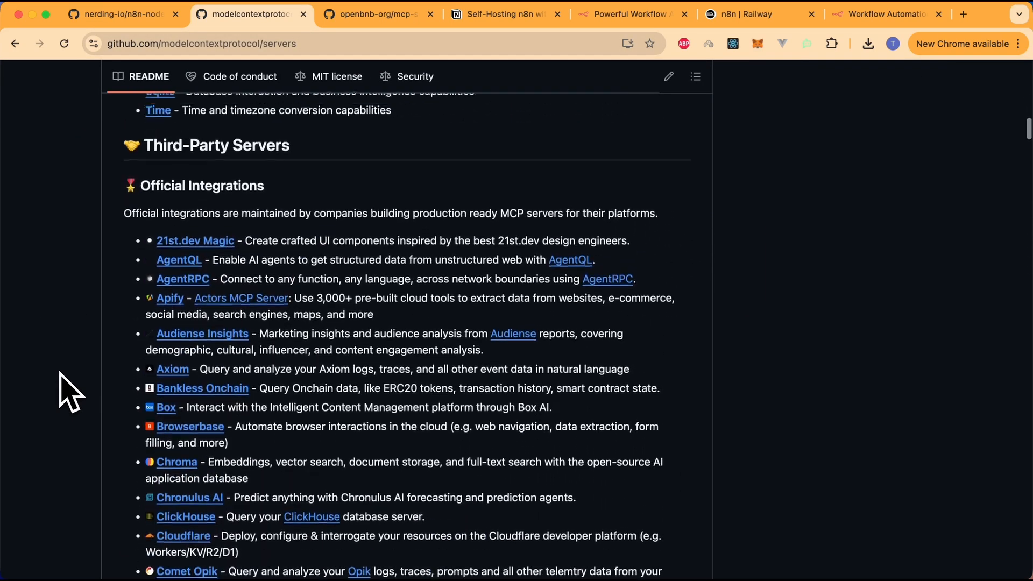
scroll(61, 374, "up", 5)
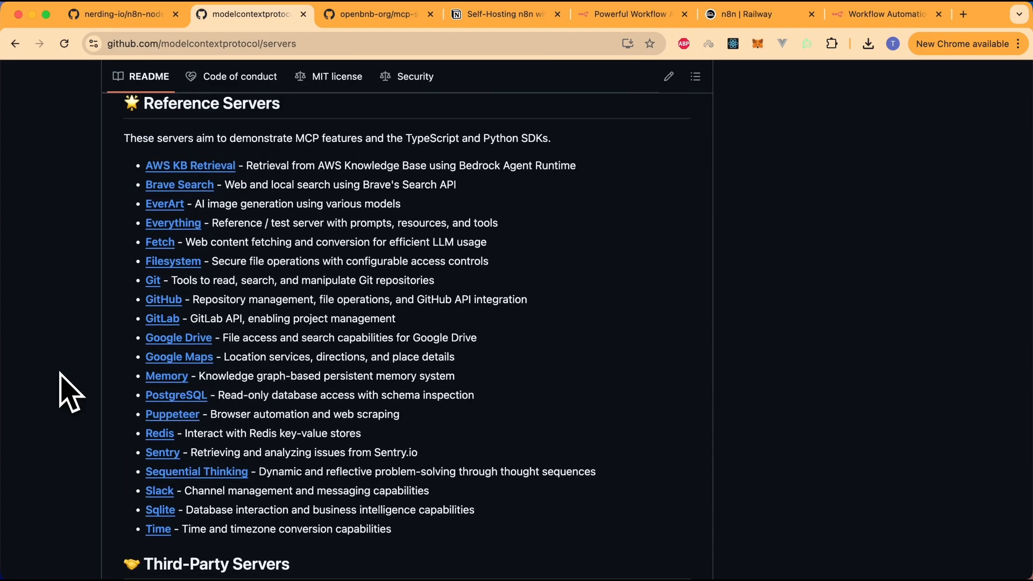
scroll(69, 391, "down", 20)
scroll(69, 391, "up", 2)
Step: Search the README for "airbn" and open the Airbnb community server's repository in a new tab, closing its duplicate tab
key("super+f")
type("airbn")
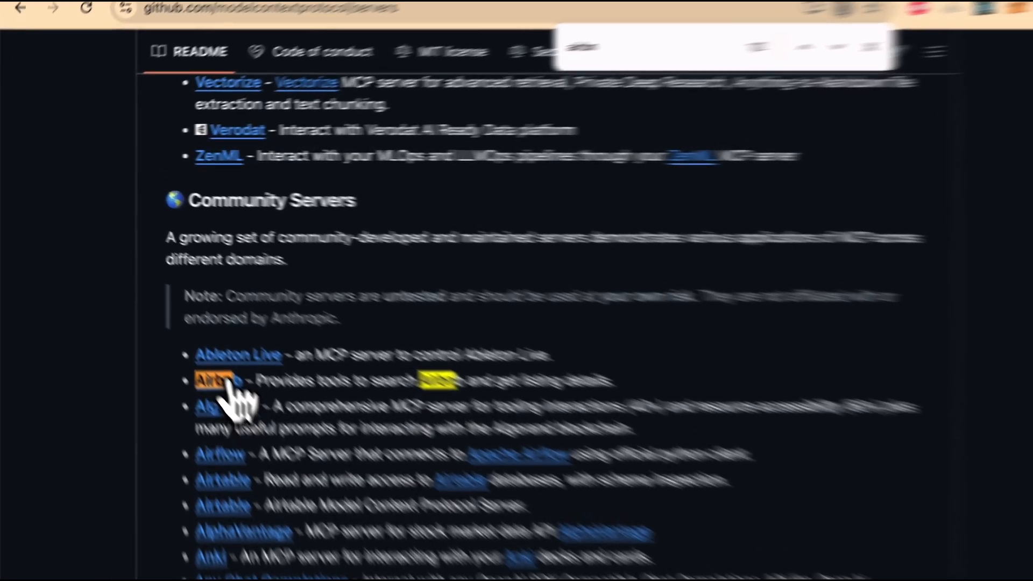
right_click(169, 322)
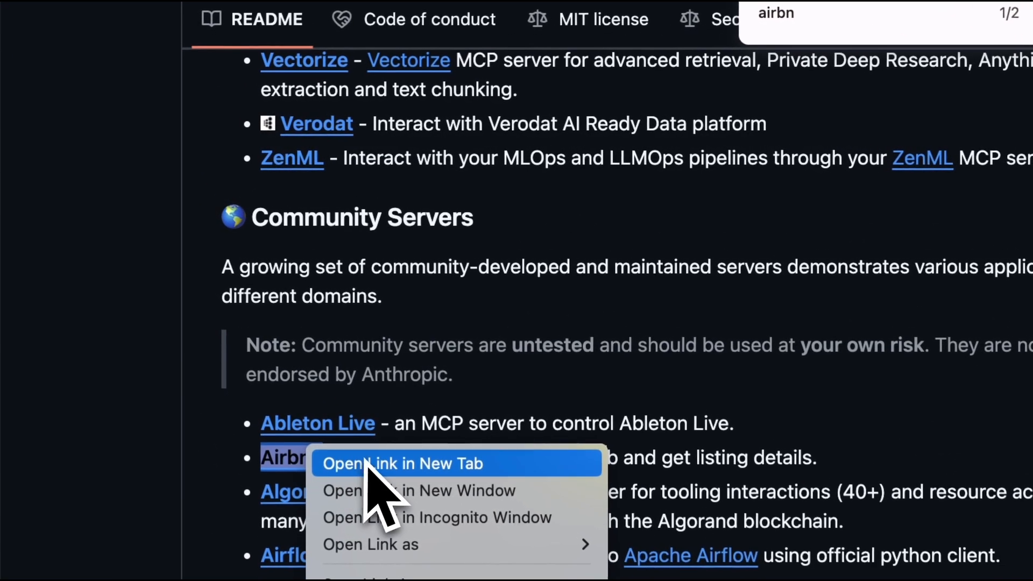
left_click(366, 462)
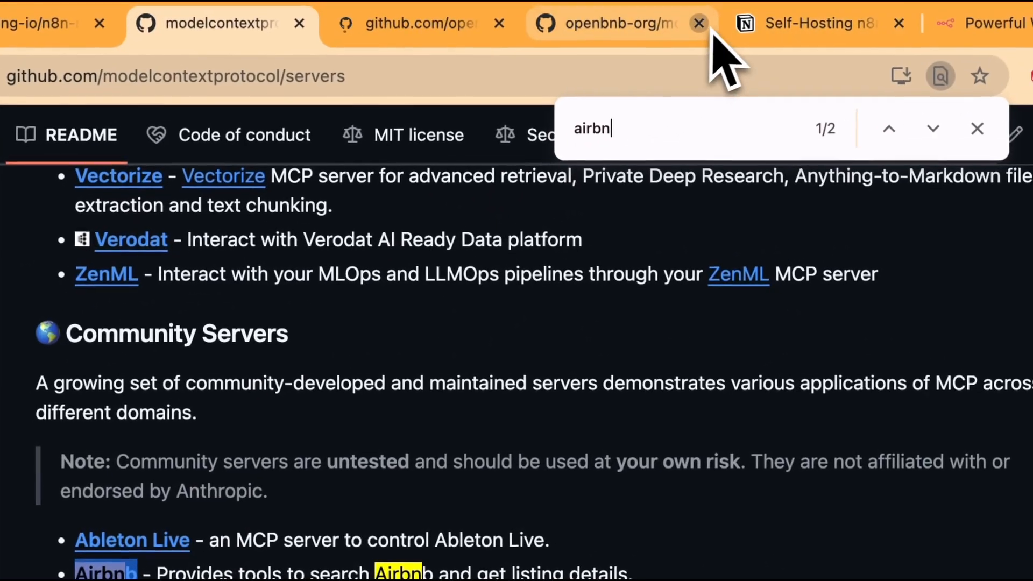
left_click(698, 24)
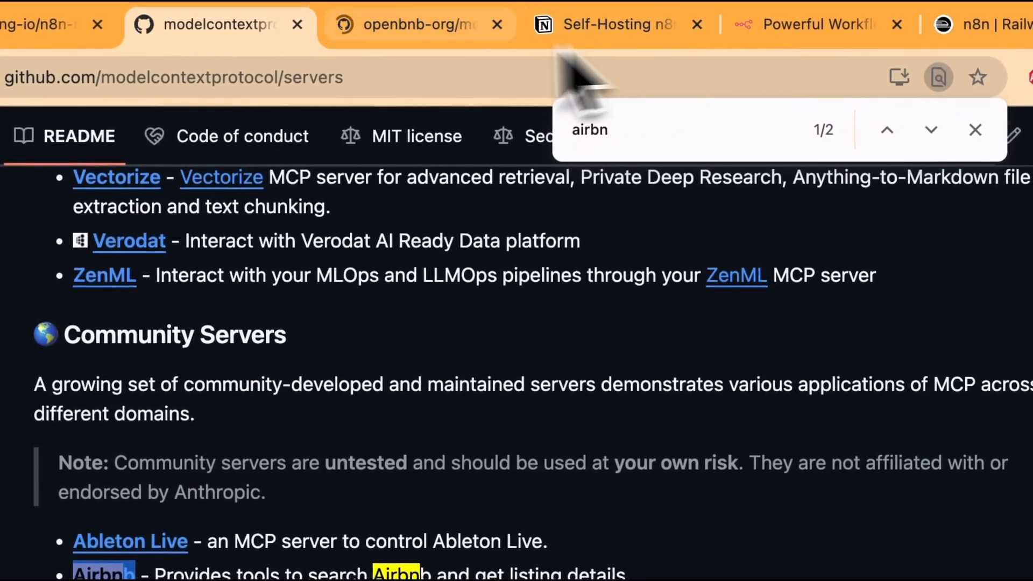
left_click(415, 27)
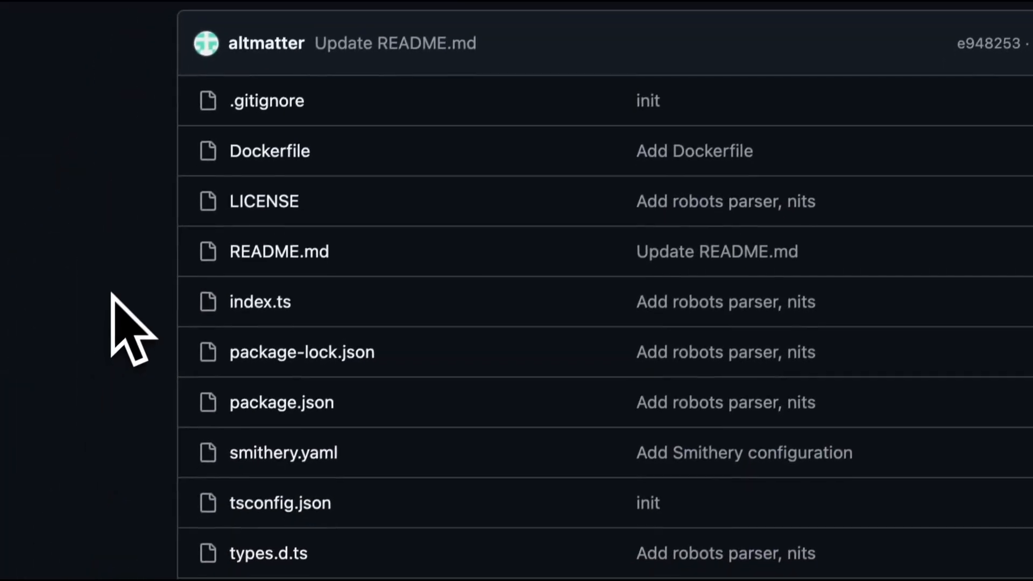
Step: Copy the command npx from the Airbnb server's setup instructions into the MCP Client credential's Command
scroll(140, 215, "down", 3)
scroll(151, 222, "down", 15)
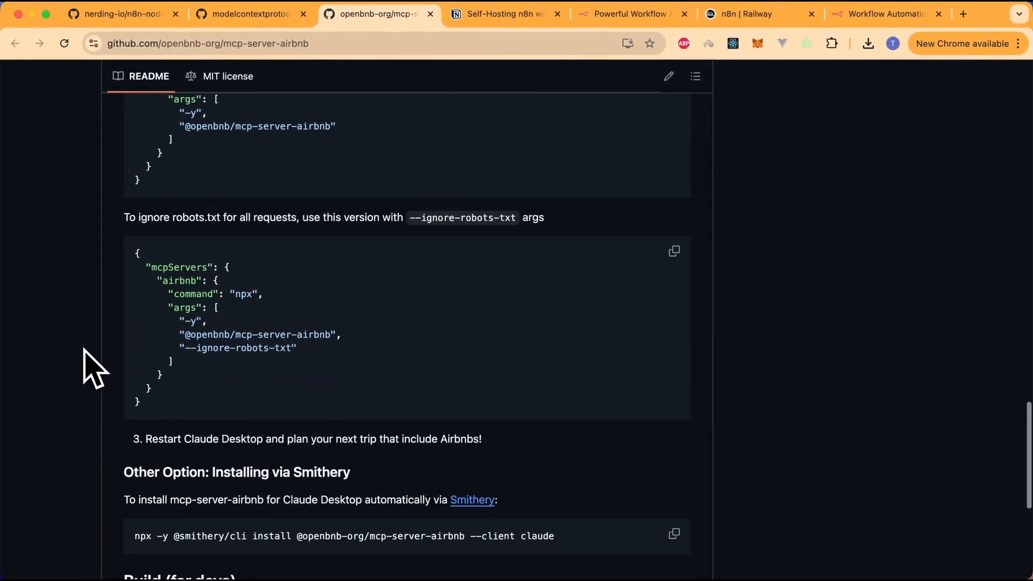
scroll(85, 348, "up", 6)
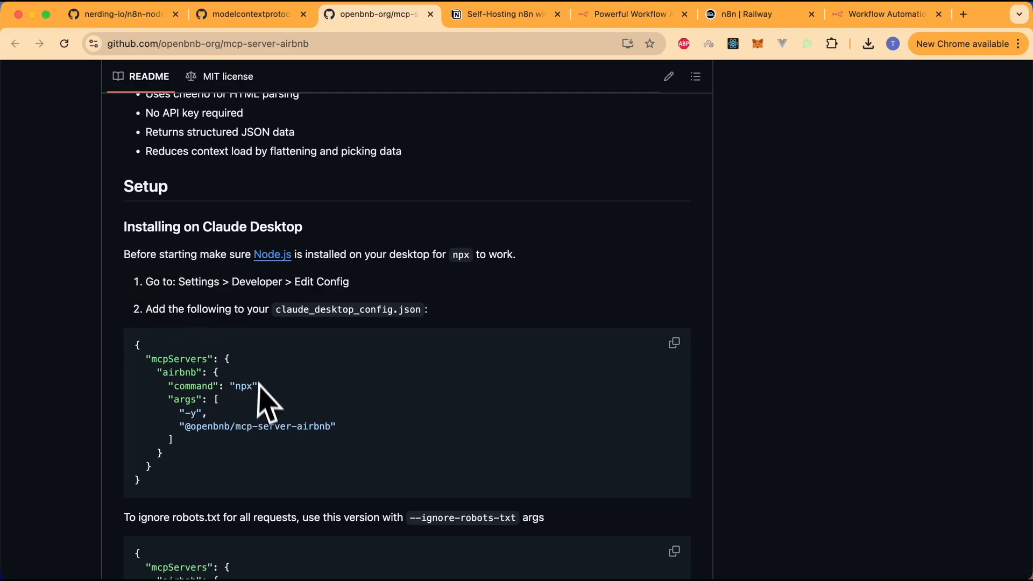
left_click_drag(235, 387, 257, 387)
key("ctrl+c")
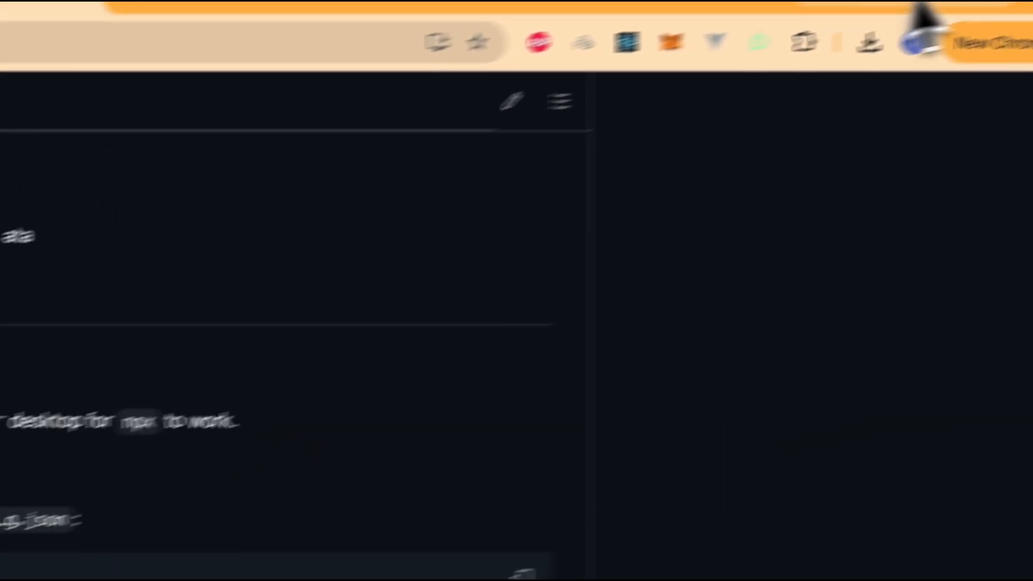
left_click(918, 6)
left_click(484, 439)
key("ctrl+v")
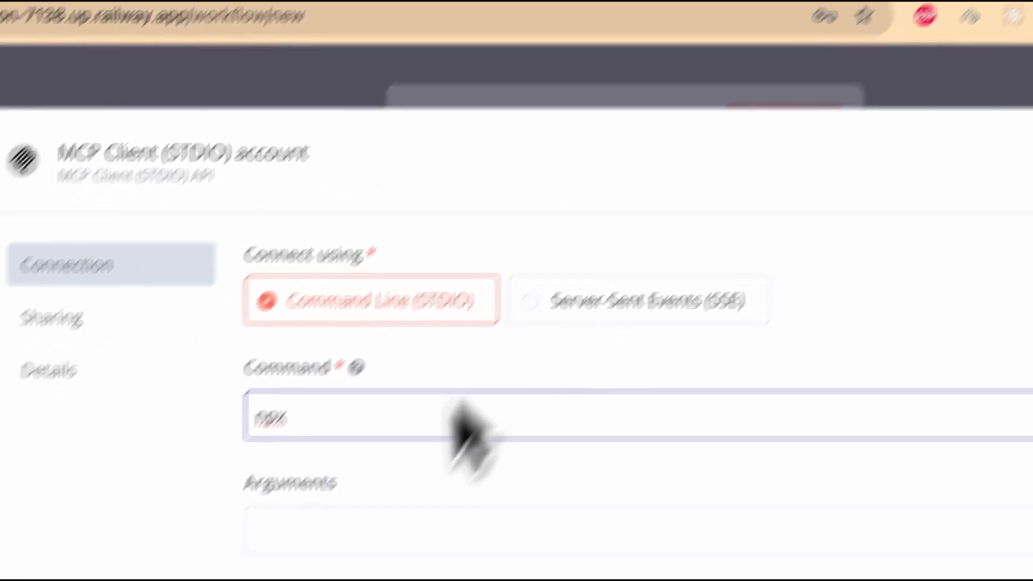
Step: Copy the -y flag from the Airbnb README's args into the credential's Arguments
left_click(477, 562)
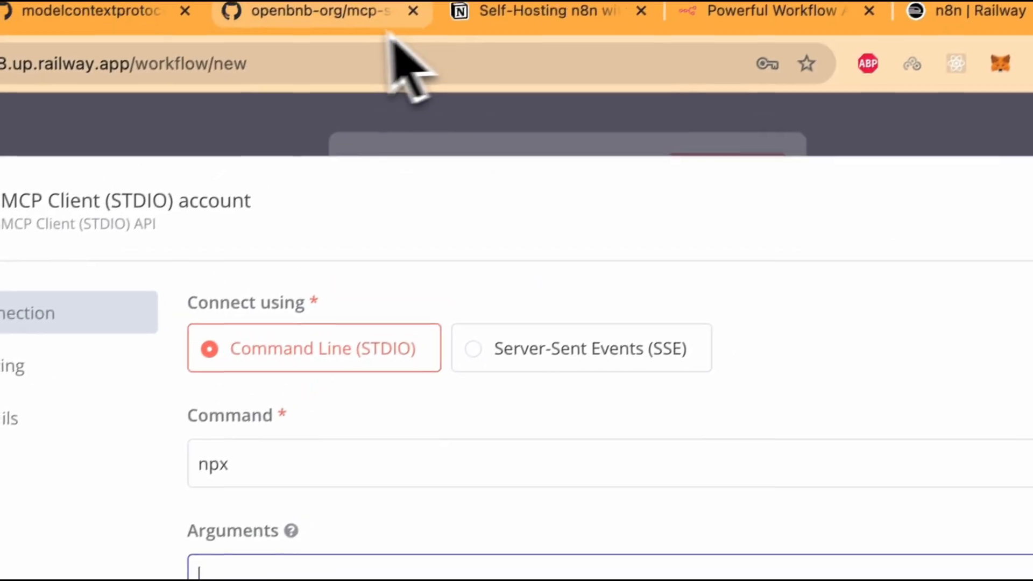
left_click(312, 16)
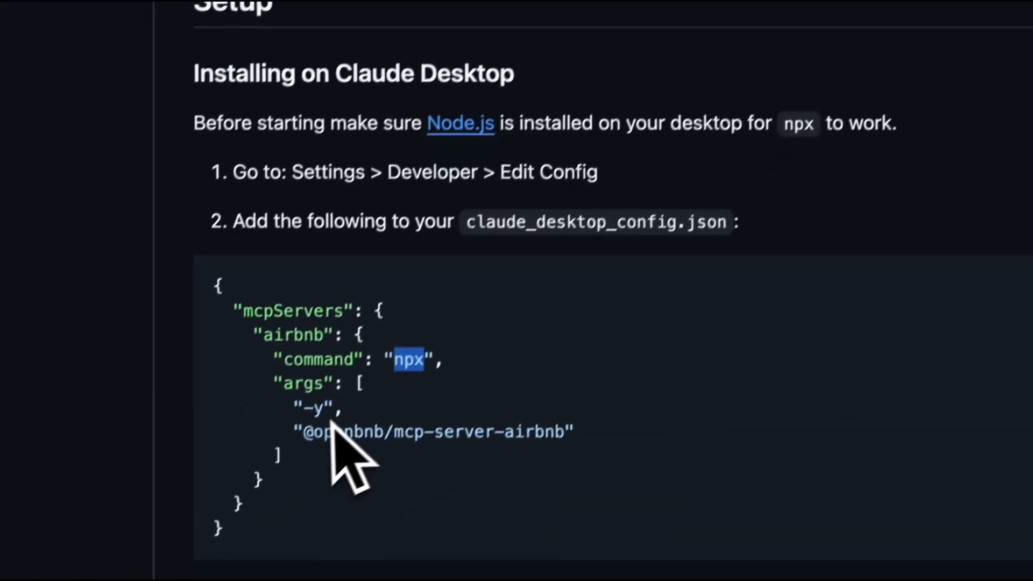
left_click_drag(322, 386, 341, 388)
key("super+c")
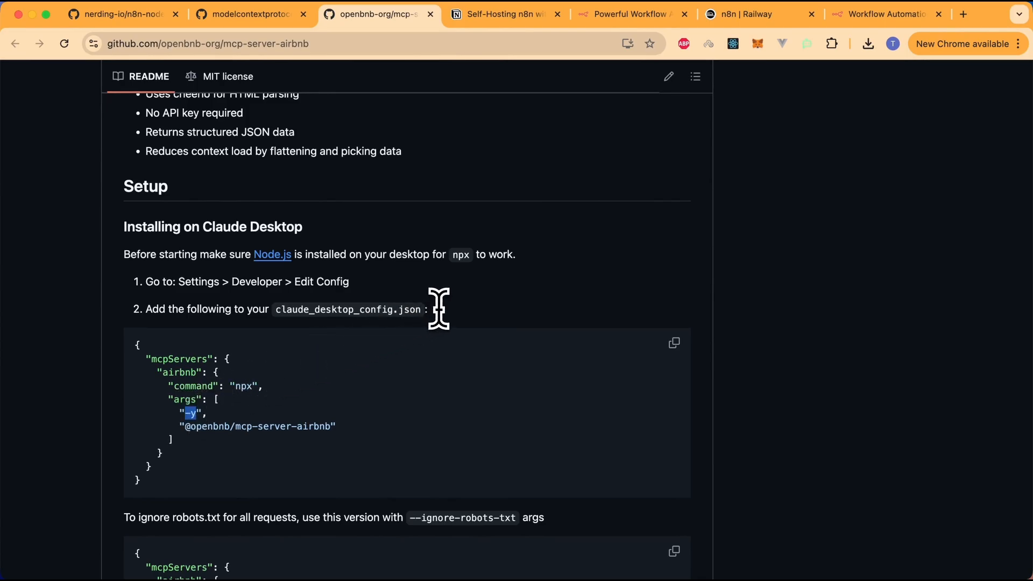
left_click(887, 16)
key("super+v")
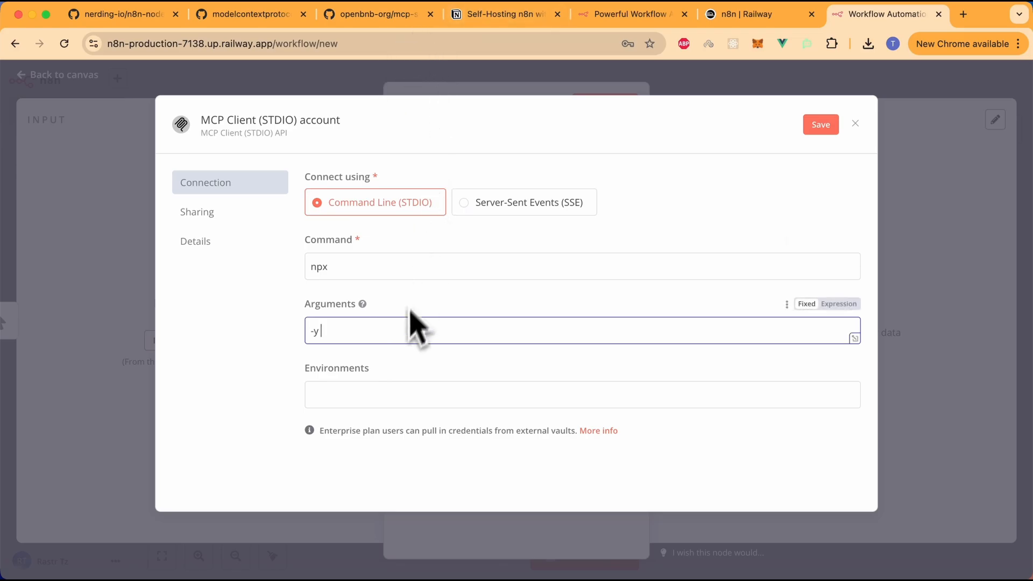
left_click(364, 15)
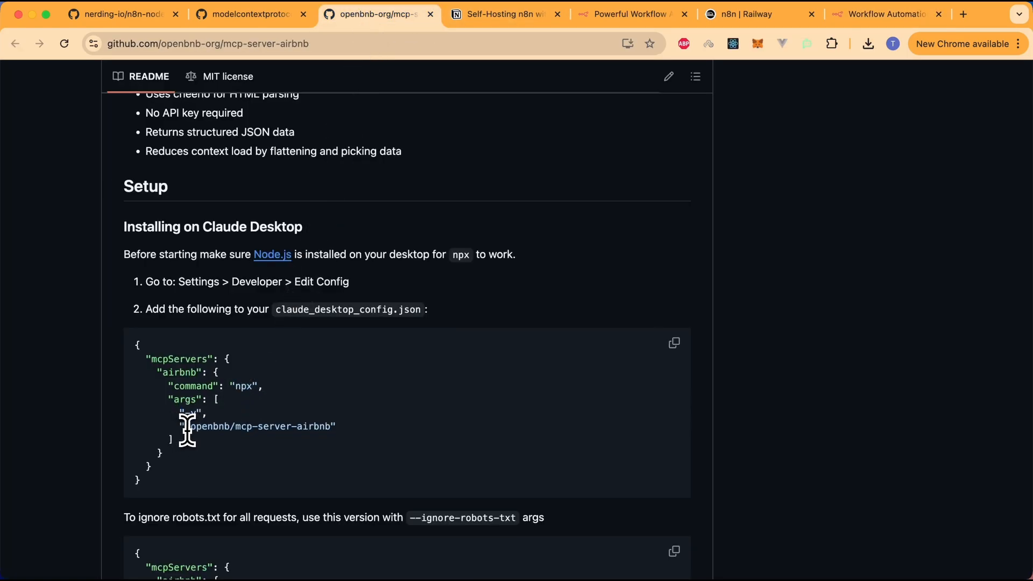
scroll(188, 429, "down", 5)
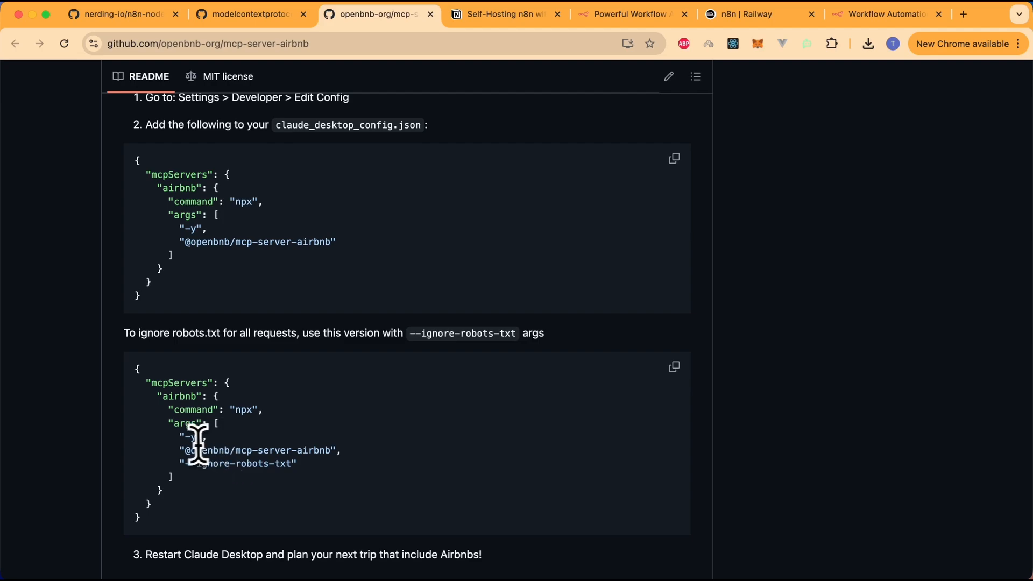
left_click_drag(185, 452, 334, 452)
key("super+c")
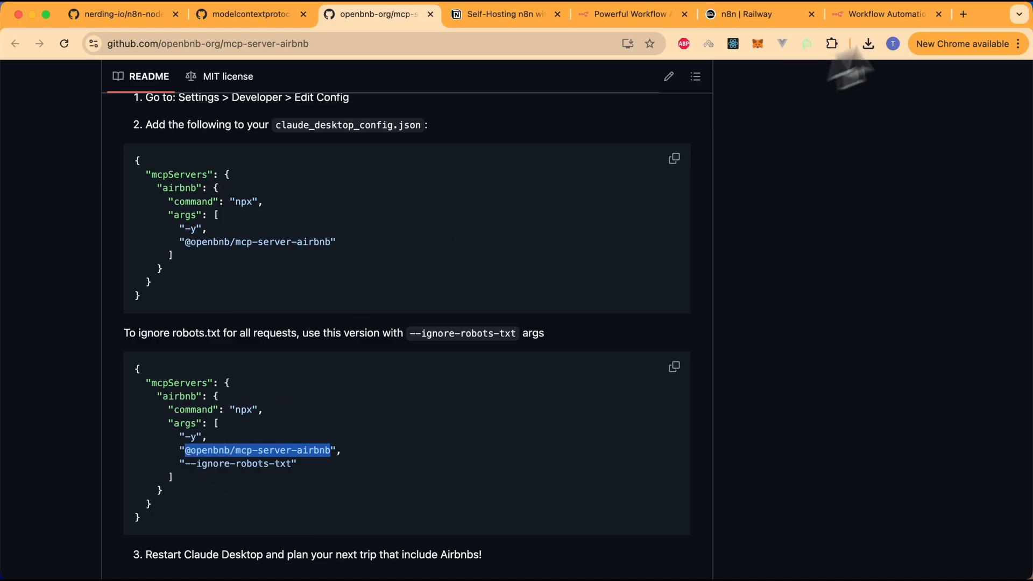
left_click(909, 16)
key("super+v")
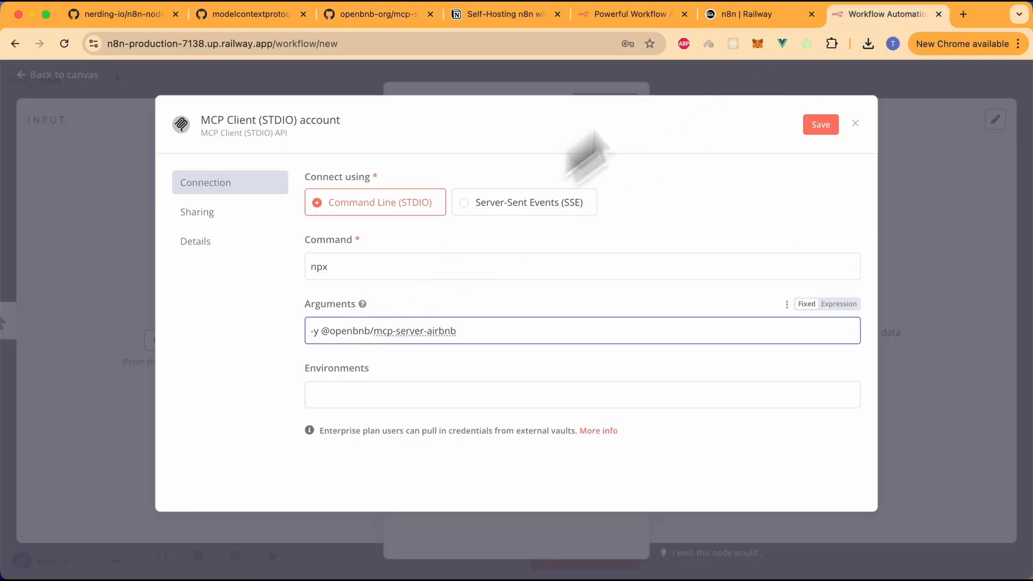
Step: Append the --ignore-robots-txt option, copied from the Airbnb README, to the end of the credential's Arguments
left_click(376, 19)
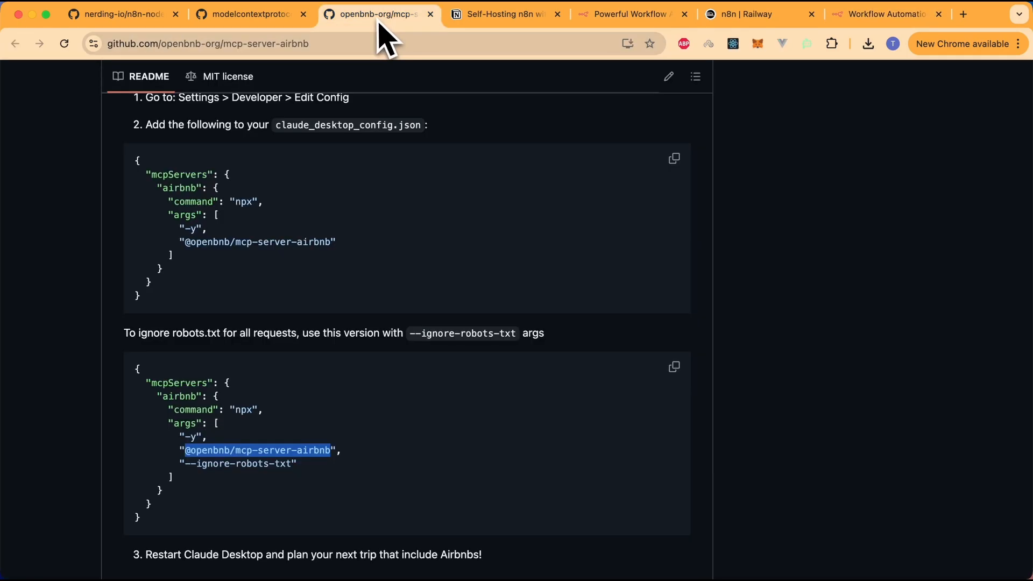
left_click(888, 16)
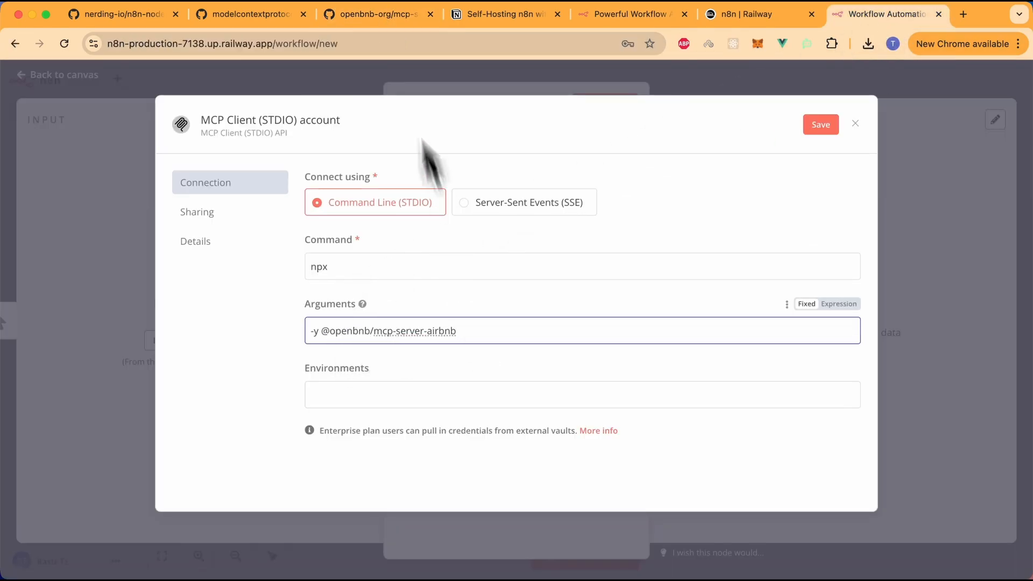
left_click(377, 17)
left_click_drag(185, 464, 295, 464)
key("ctrl+c")
left_click(888, 16)
key("ctrl+v")
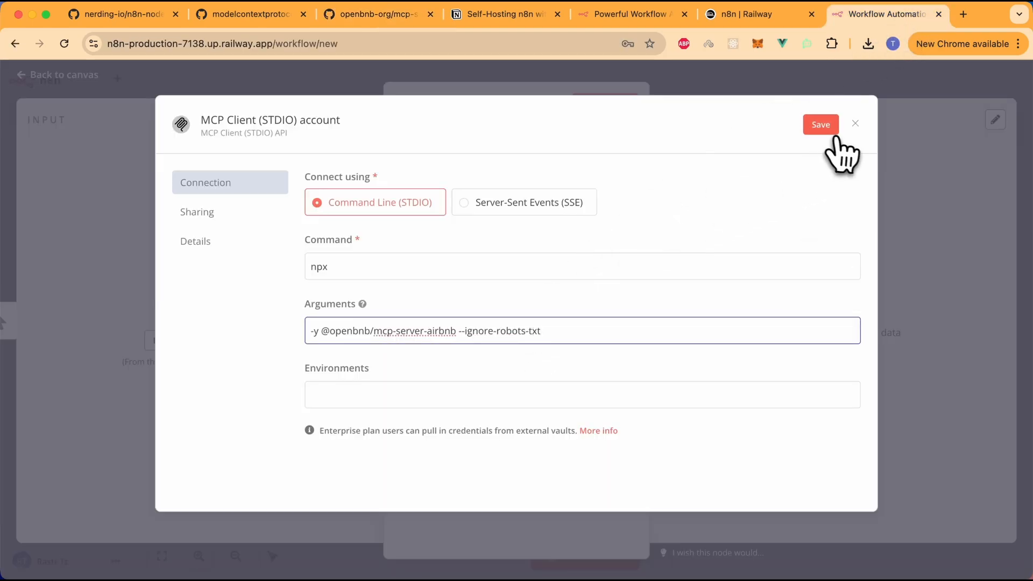
Step: Save the MCP Client STDIO credential, rename it to Airbnb, save it again and return to the node's parameters
left_click(821, 125)
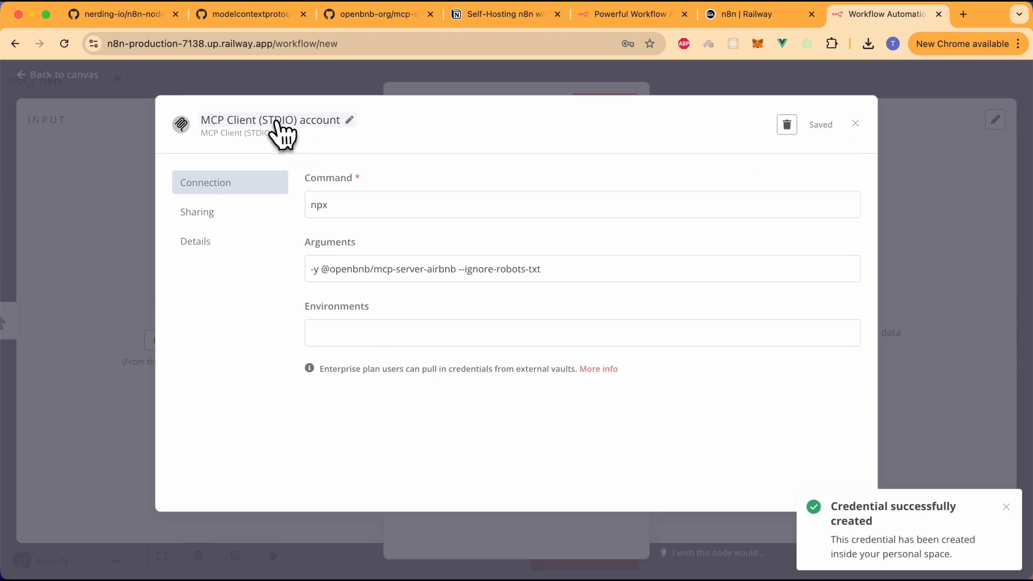
left_click(317, 121)
double_click(366, 129)
key("super+a")
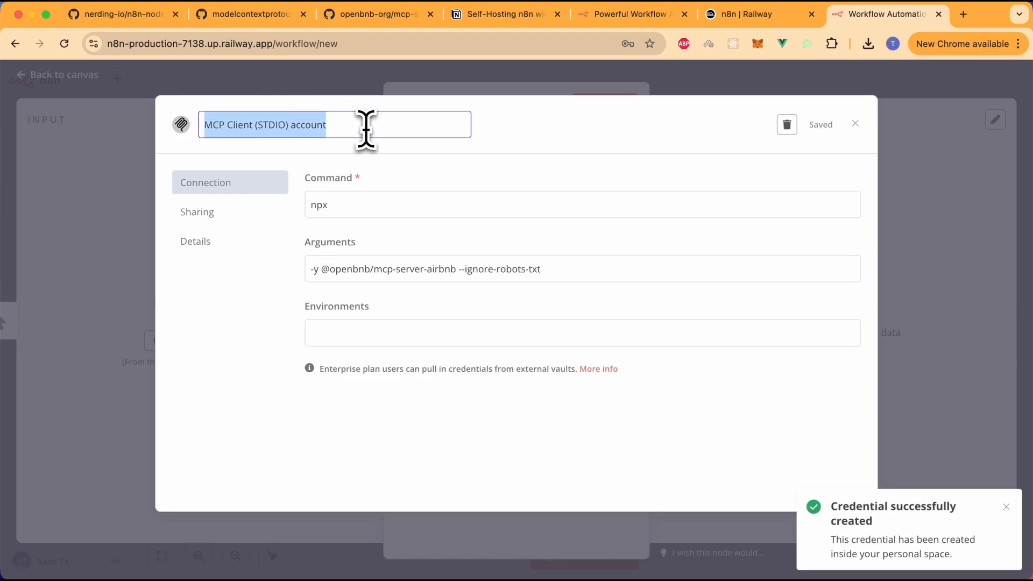
key("BackSpace")
type("Airbnb")
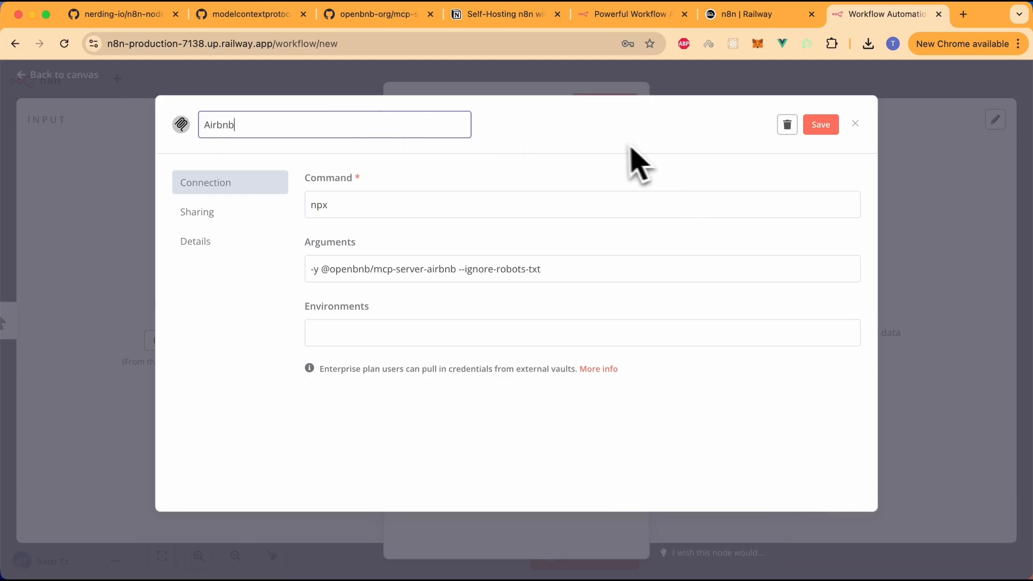
left_click(820, 126)
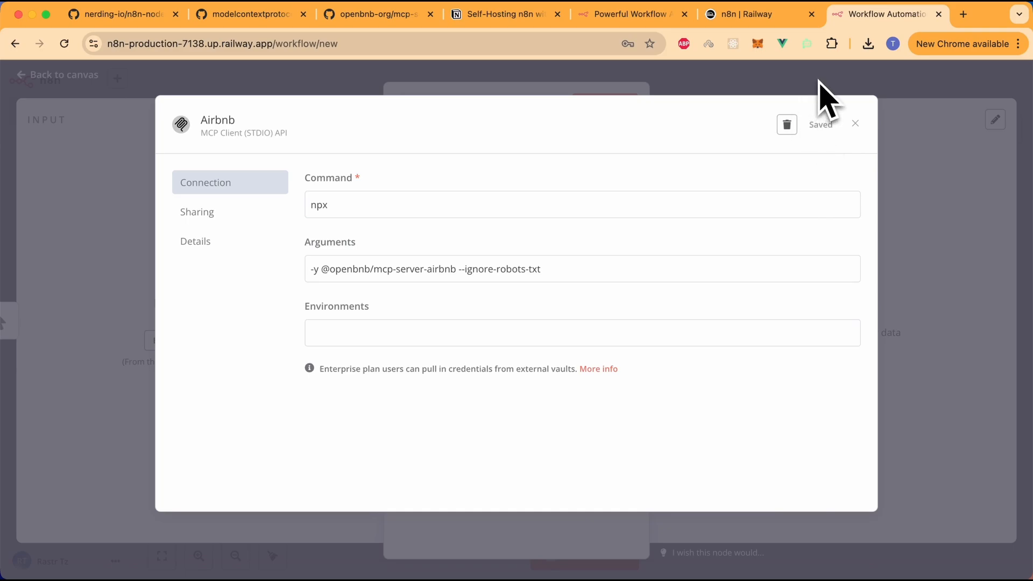
key("Escape")
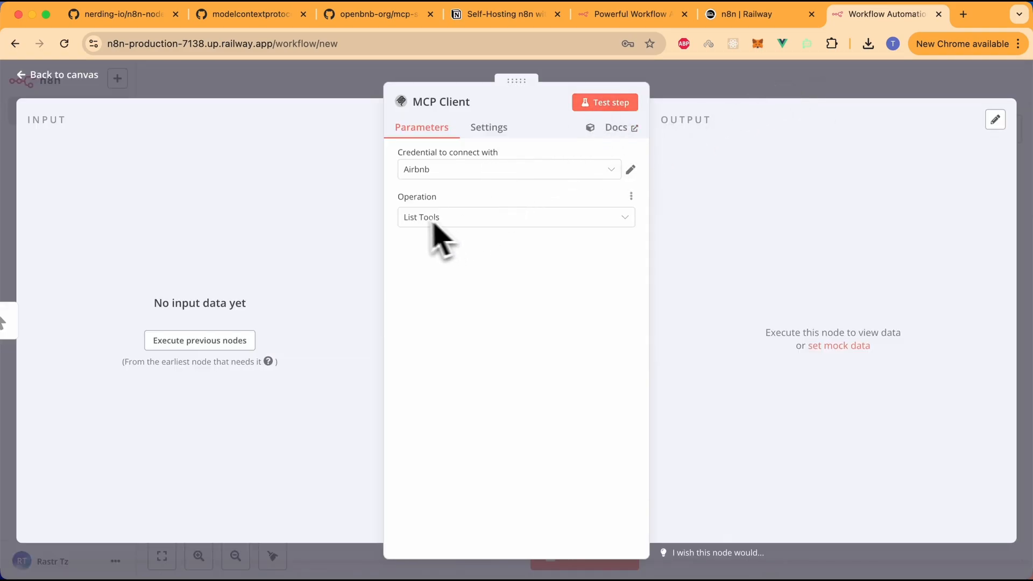
Step: Keep the MCP Client node's operation on List Tools and run a test of the node
left_click(476, 221)
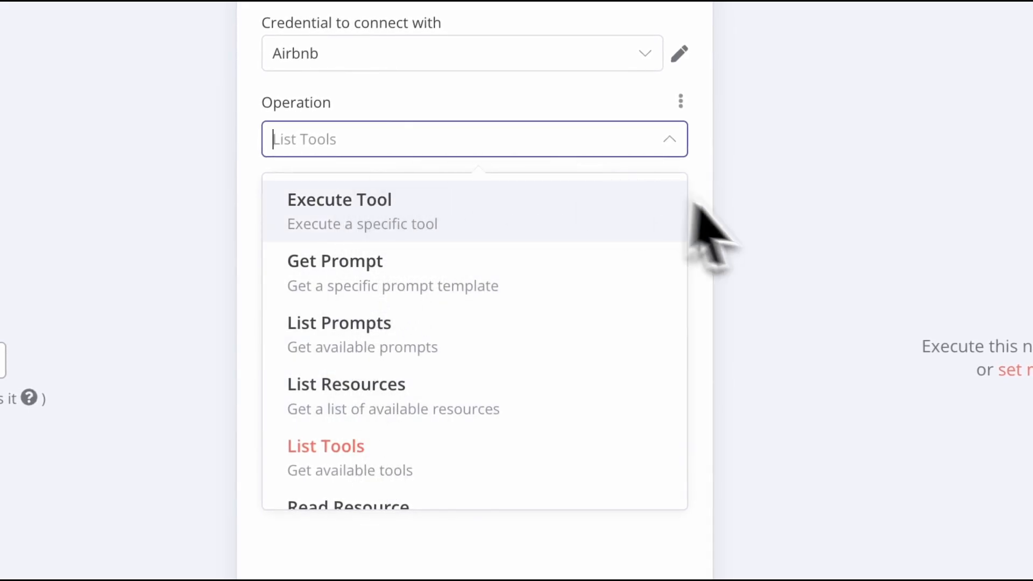
left_click(509, 566)
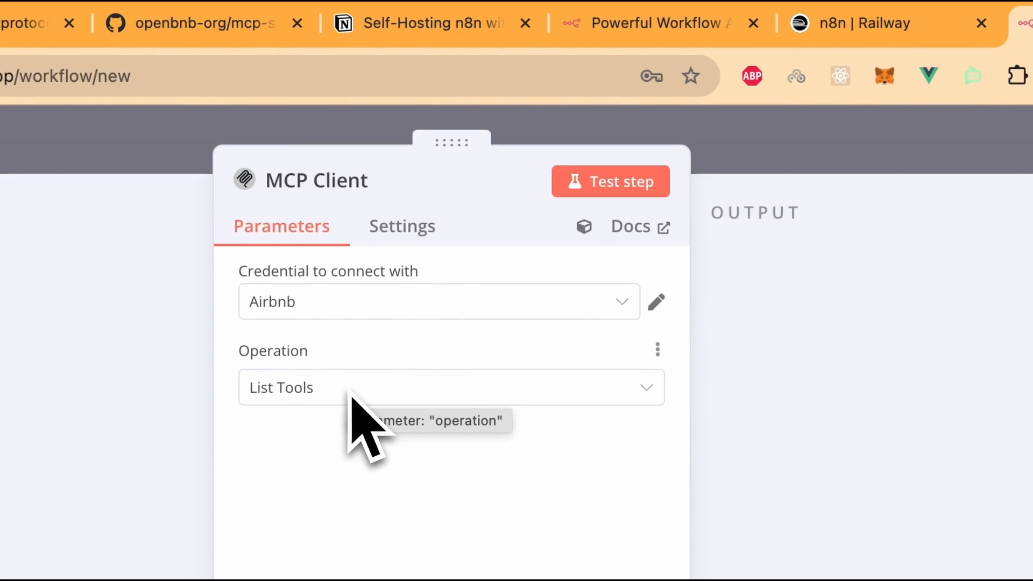
left_click(598, 191)
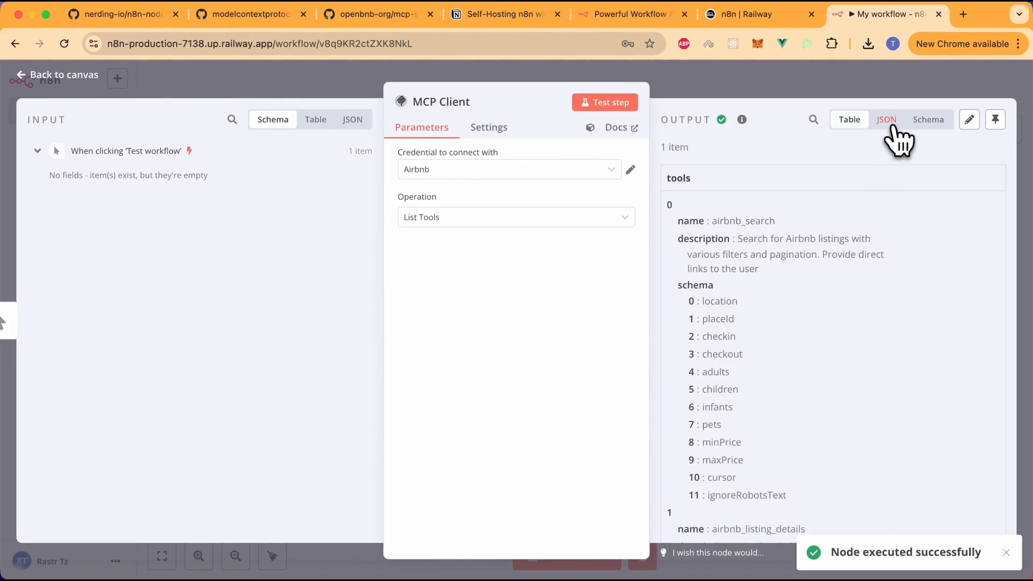
Step: Examine the MCP Client output as JSON, reading each Airbnb tool's name, description and schema, and return to the canvas
left_click(886, 123)
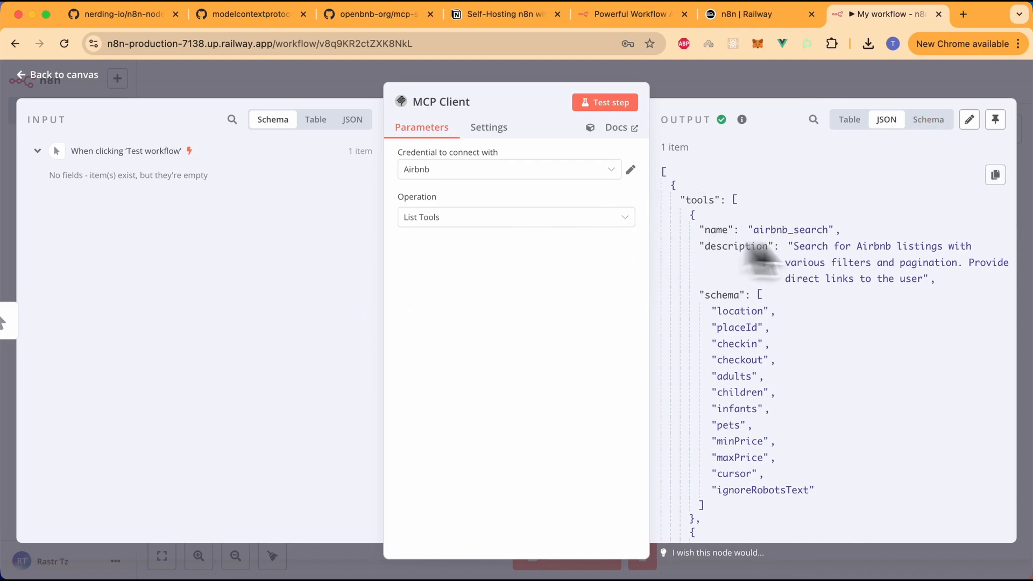
scroll(797, 339, "down", 2)
scroll(780, 345, "up", 1)
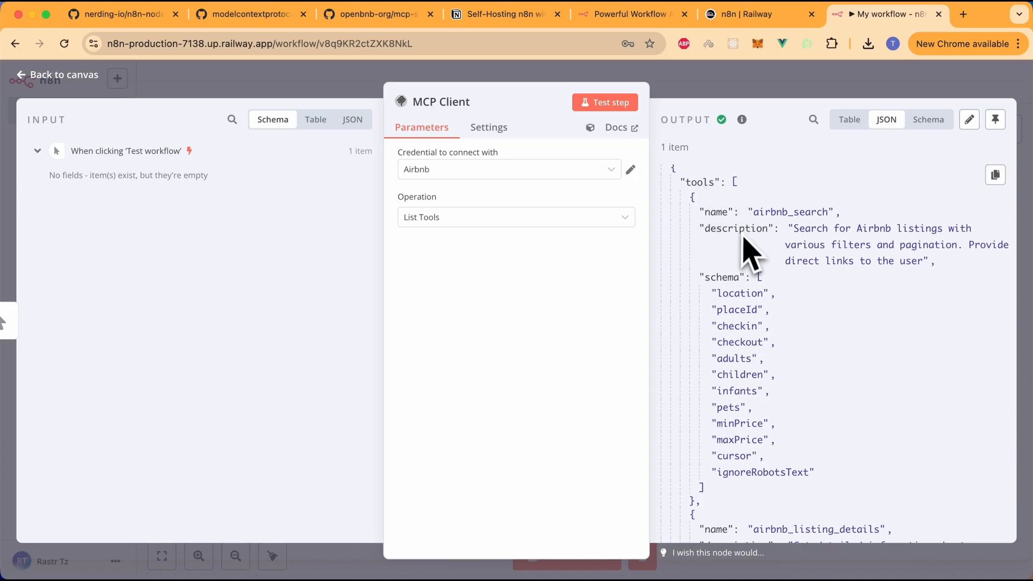
scroll(748, 253, "down", 5)
scroll(745, 255, "up", 6)
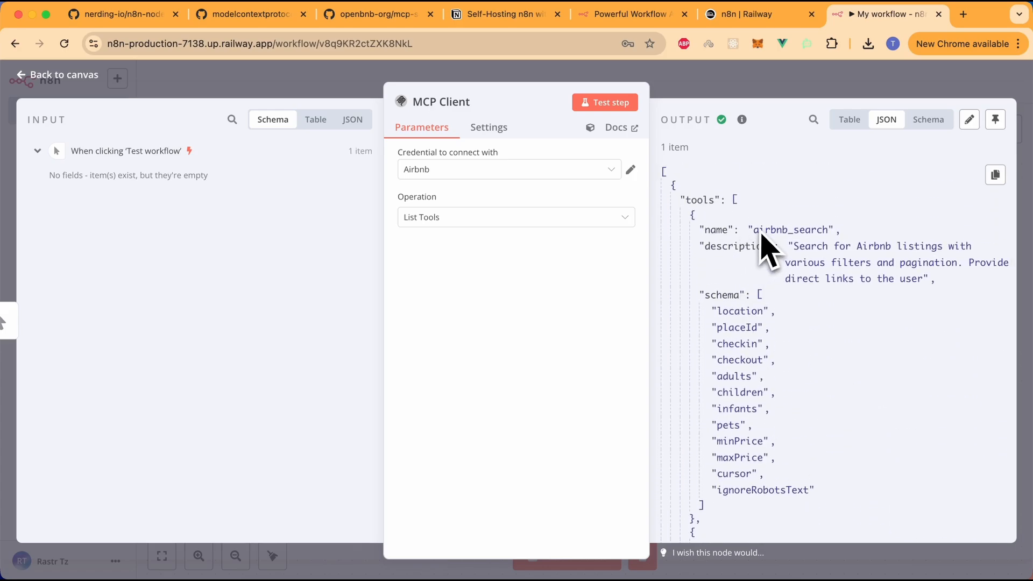
scroll(761, 237, "down", 5)
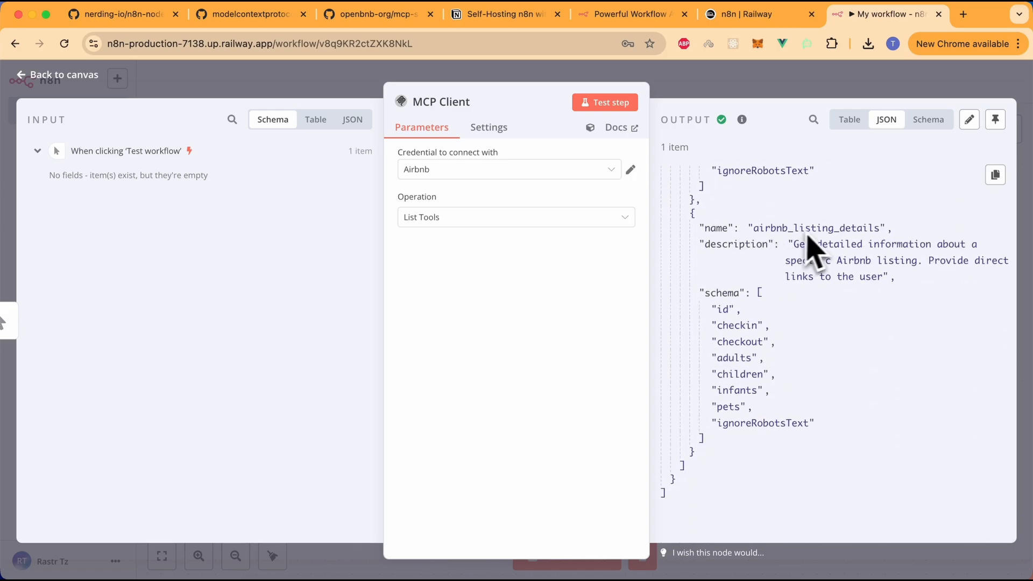
scroll(824, 243, "up", 4)
scroll(807, 231, "up", 2)
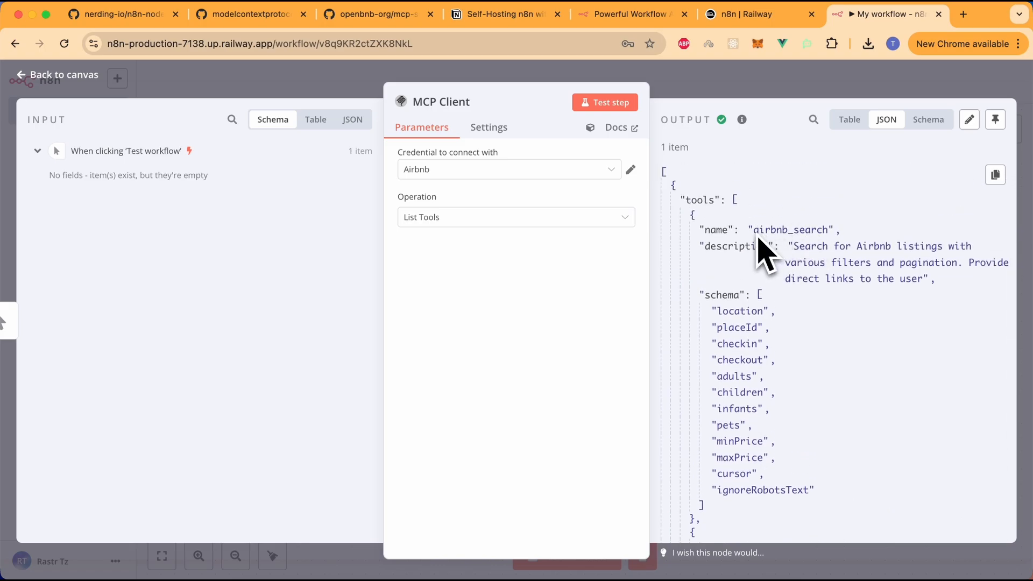
scroll(786, 299, "down", 1)
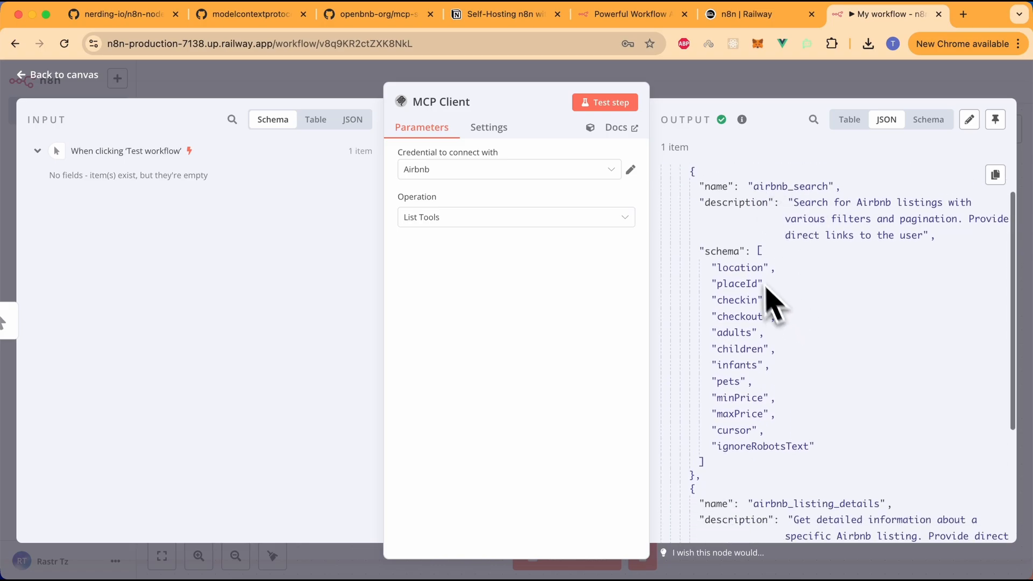
scroll(775, 383, "down", 5)
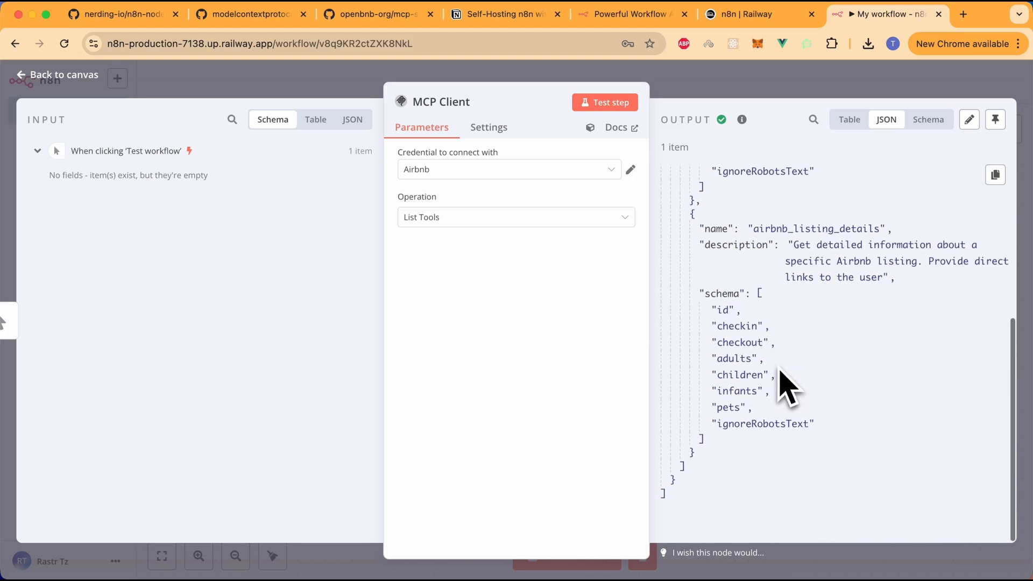
scroll(784, 380, "up", 8)
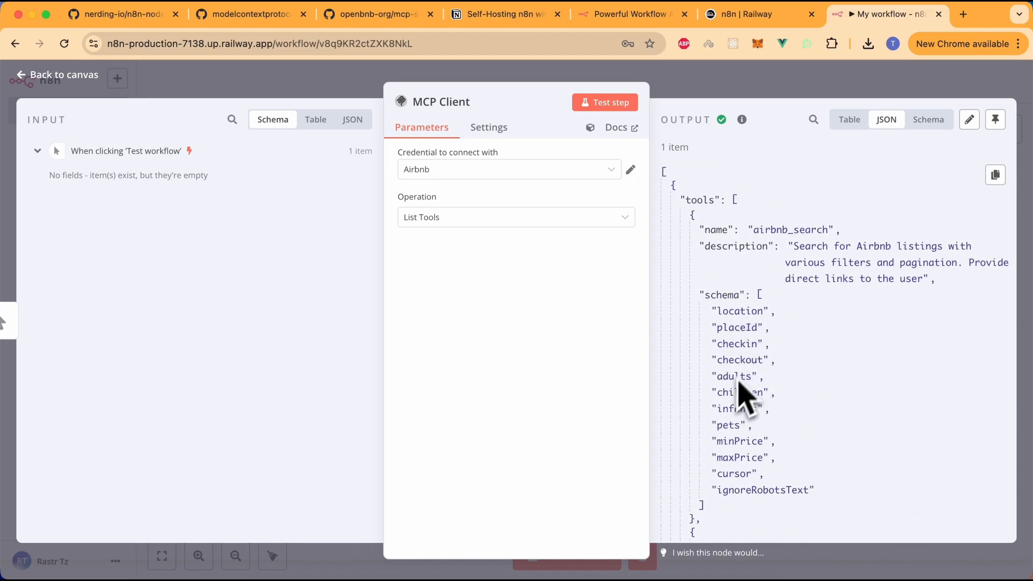
scroll(794, 428, "down", 6)
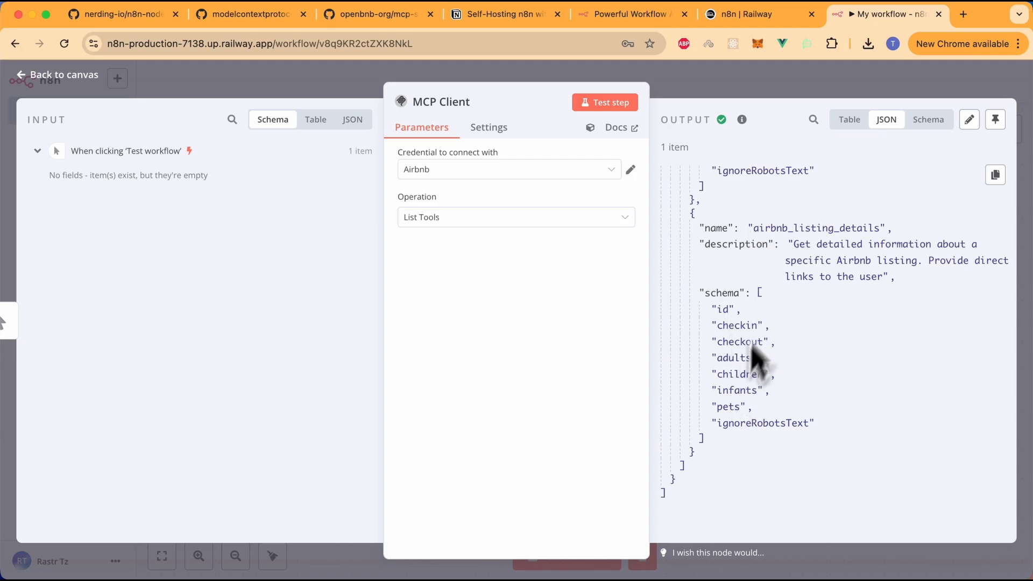
left_click(725, 85)
Step: Select the manual trigger and MCP Client nodes together and move them up and left on the canvas
left_click_drag(487, 290, 931, 388)
left_click_drag(648, 325, 452, 186)
scroll(643, 389, "down", 1)
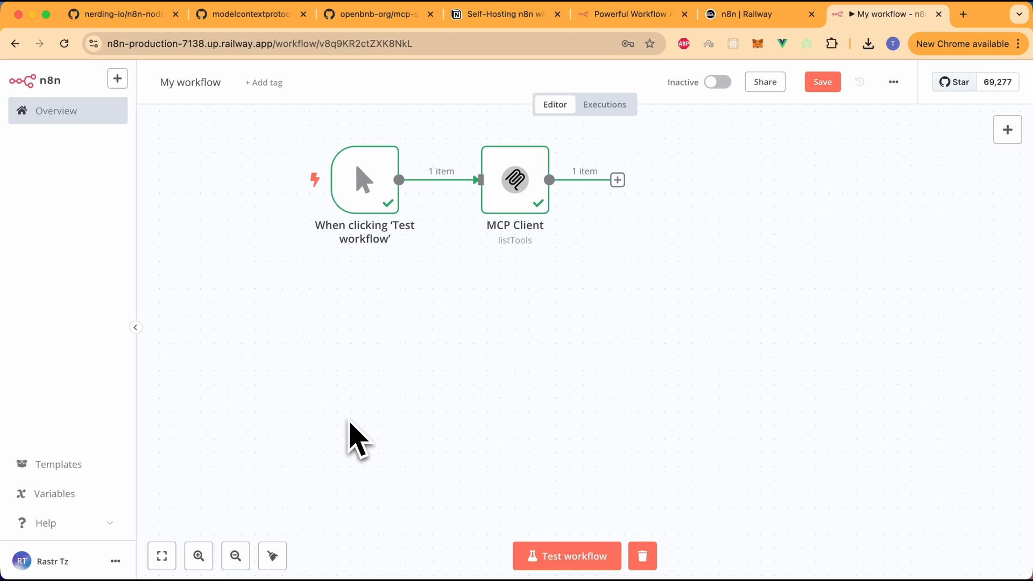
Step: Add a Chat Trigger node to the workflow below the existing nodes, keeping its default settings
left_click(1008, 131)
type("chat")
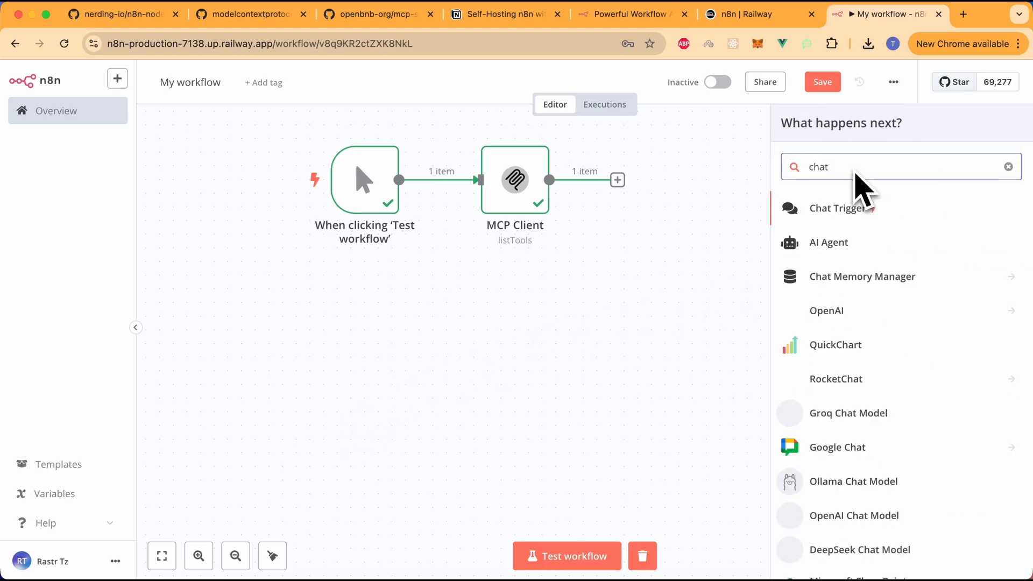
left_click(860, 211)
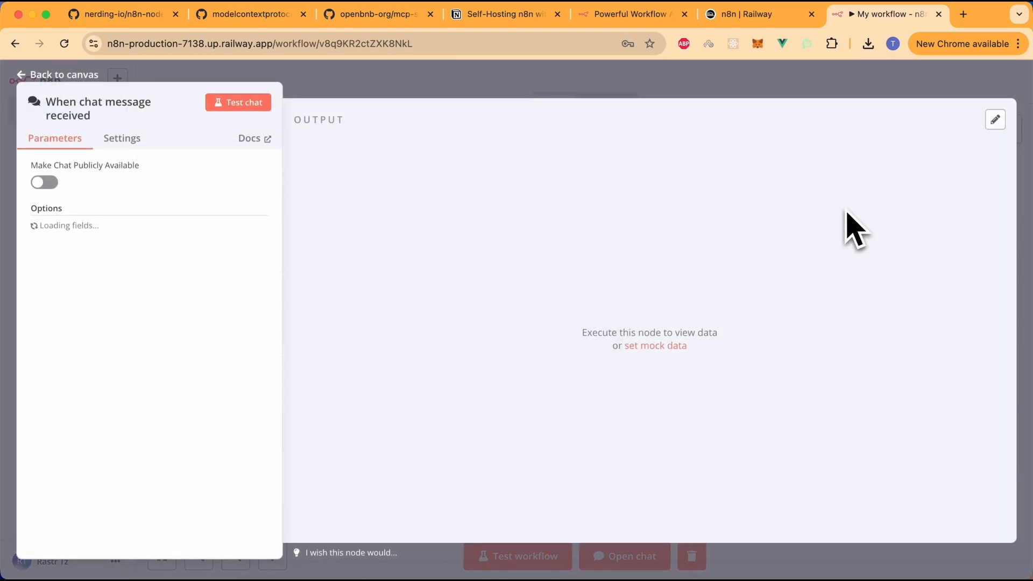
key("Escape")
left_click(663, 317)
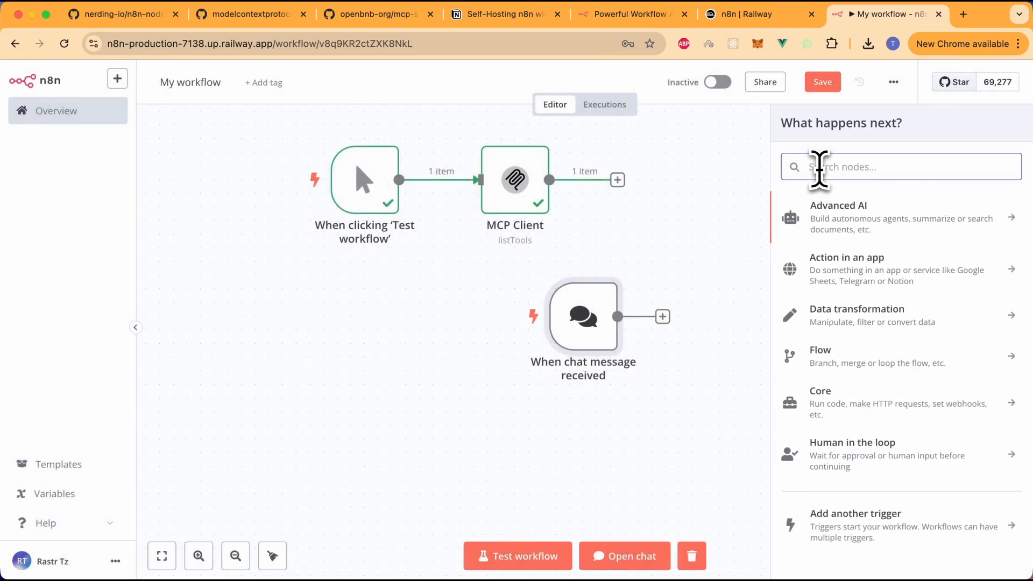
left_click(265, 156)
Step: Select the manual trigger and MCP Client nodes together and delete them from the workflow
left_click_drag(263, 134, 667, 254)
scroll(684, 264, "up", 5)
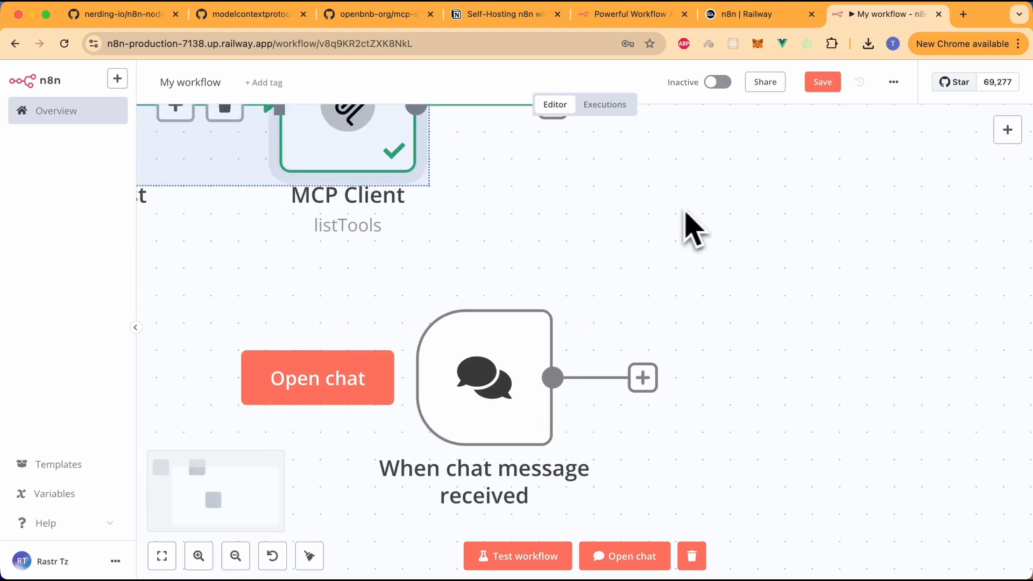
scroll(689, 230, "down", 5)
key("Delete")
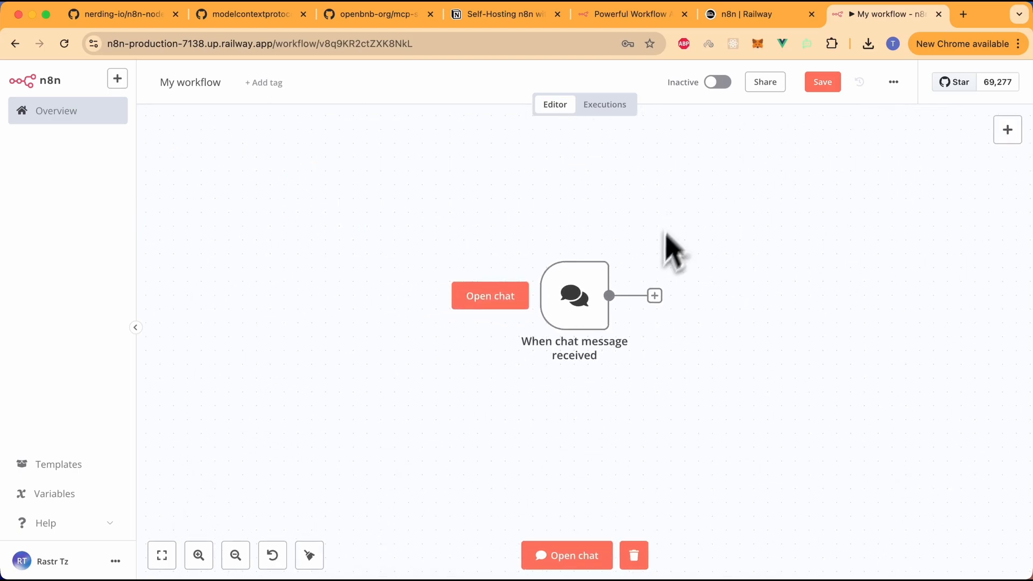
Step: Move the chat trigger to the canvas's left side and connect a new AI Agent node after it, with default parameters
left_click_drag(579, 279, 256, 249)
left_click(337, 268)
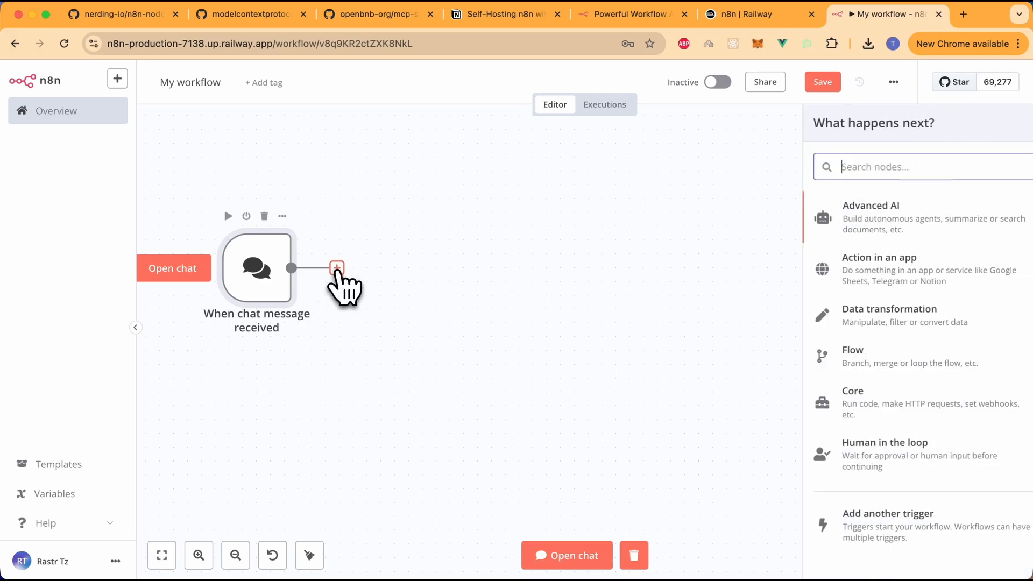
type("agent")
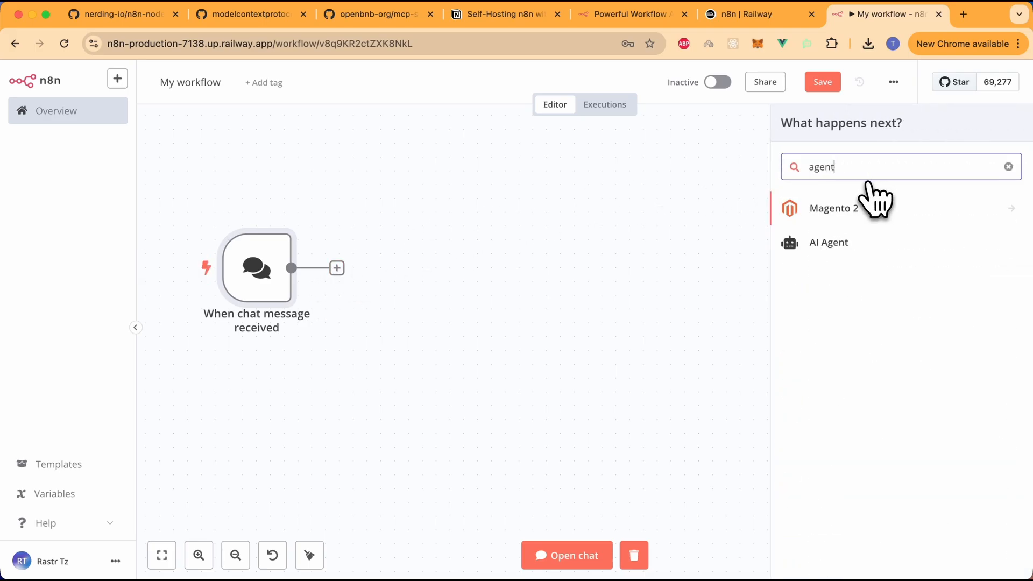
left_click(861, 244)
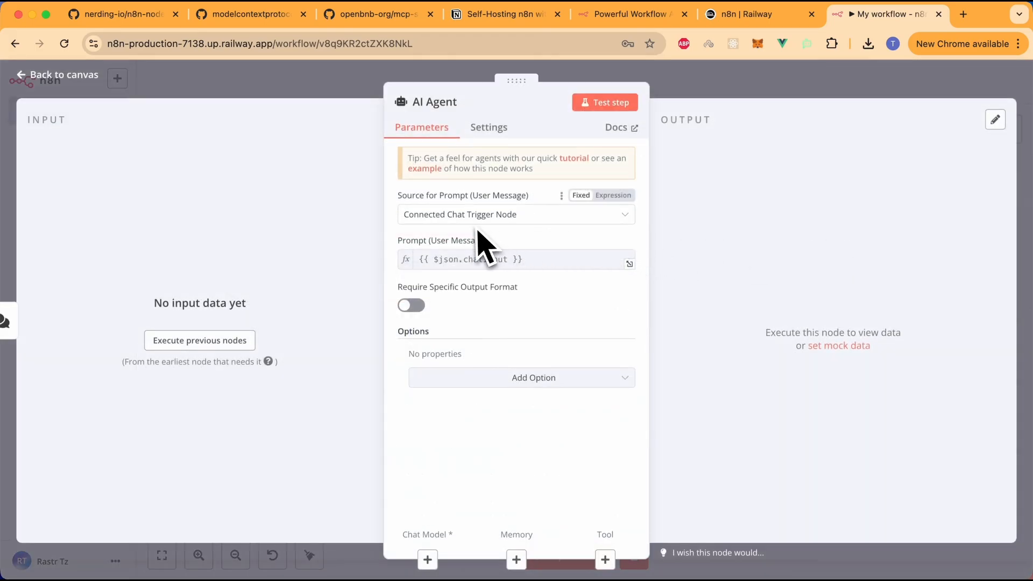
left_click(777, 93)
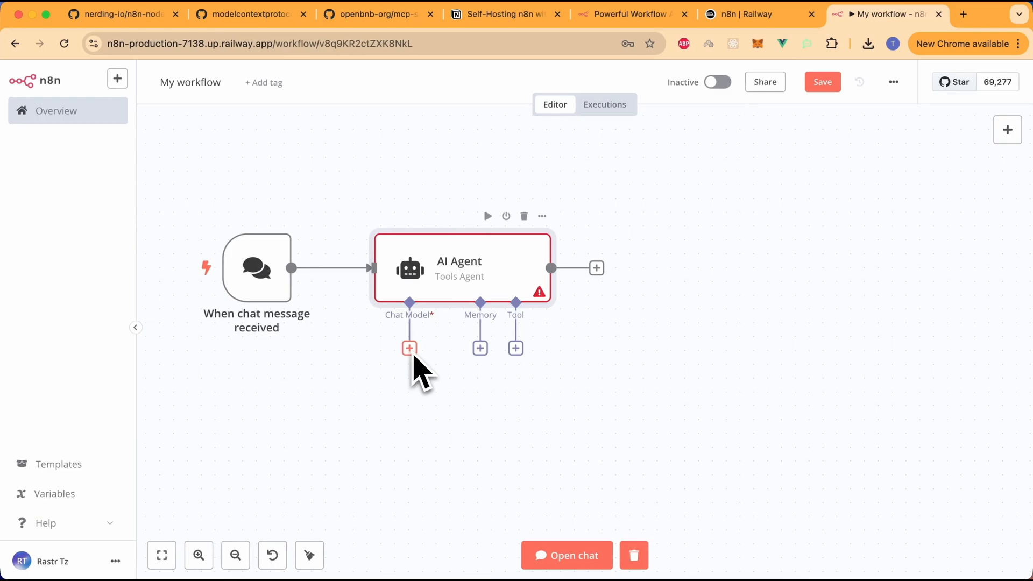
Step: Attach a Simple Memory node to the AI Agent's memory input, keeping its default settings
left_click(481, 349)
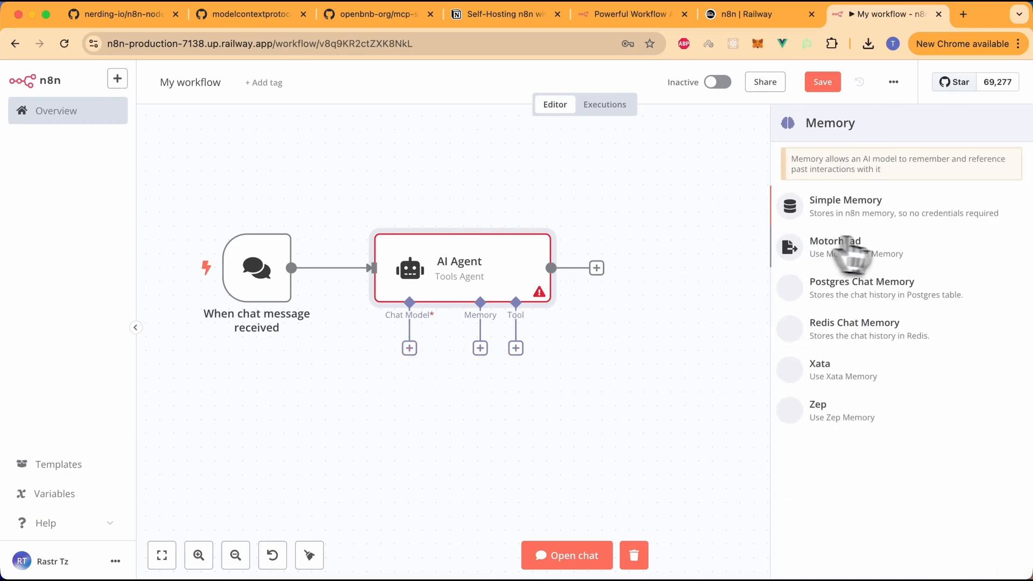
left_click(848, 213)
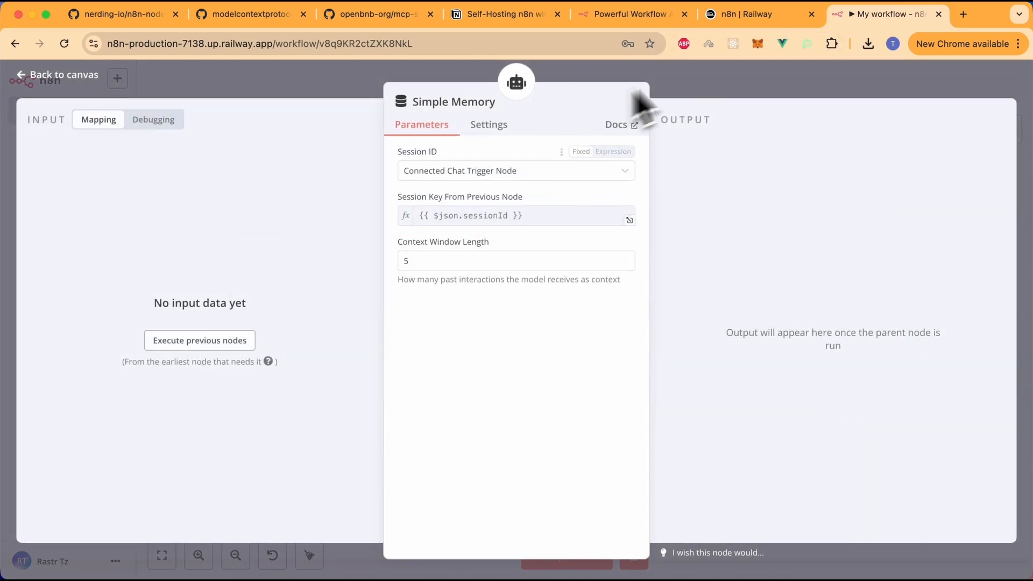
left_click(700, 101)
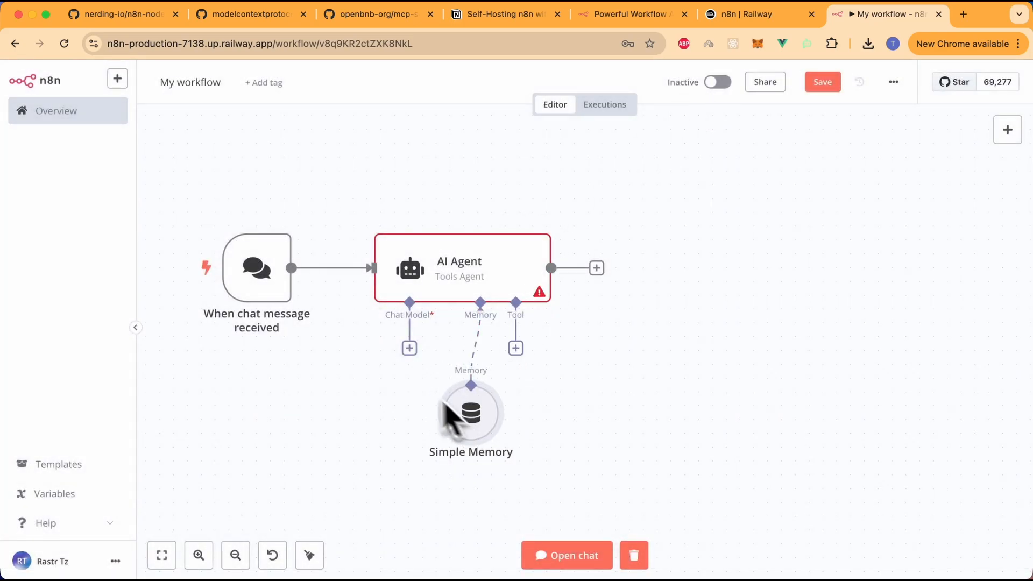
Step: Attach an OpenAI Chat Model node to the AI Agent's chat model input
left_click(410, 350)
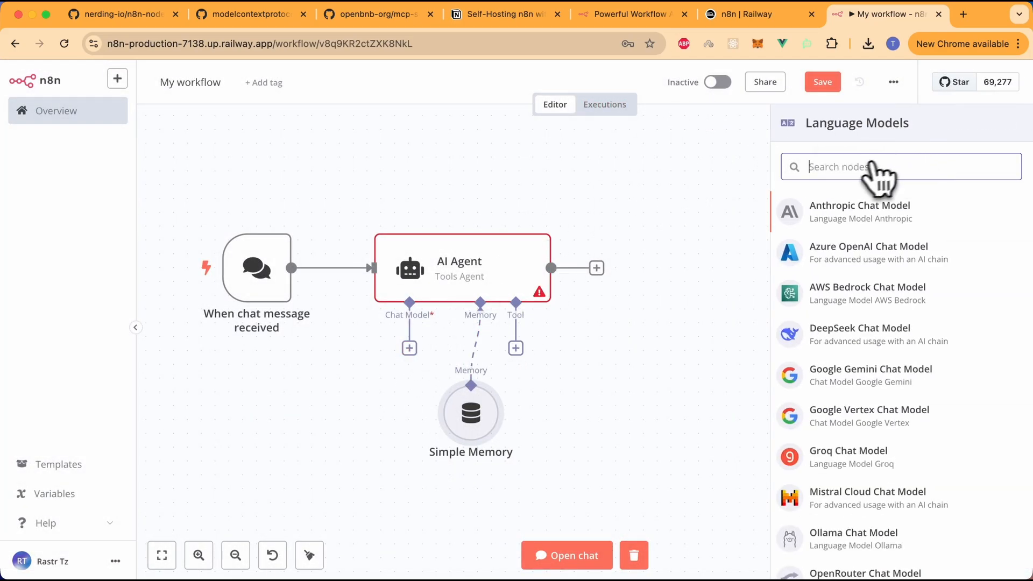
type("open")
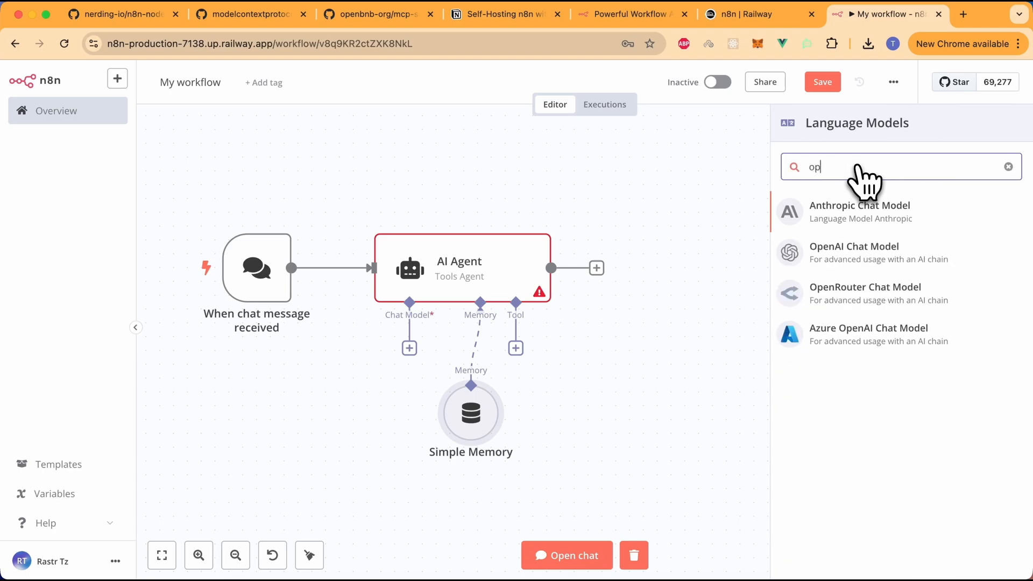
key("BackSpace")
key("BackSpace")
key("BackSpace")
key("BackSpace")
type("o")
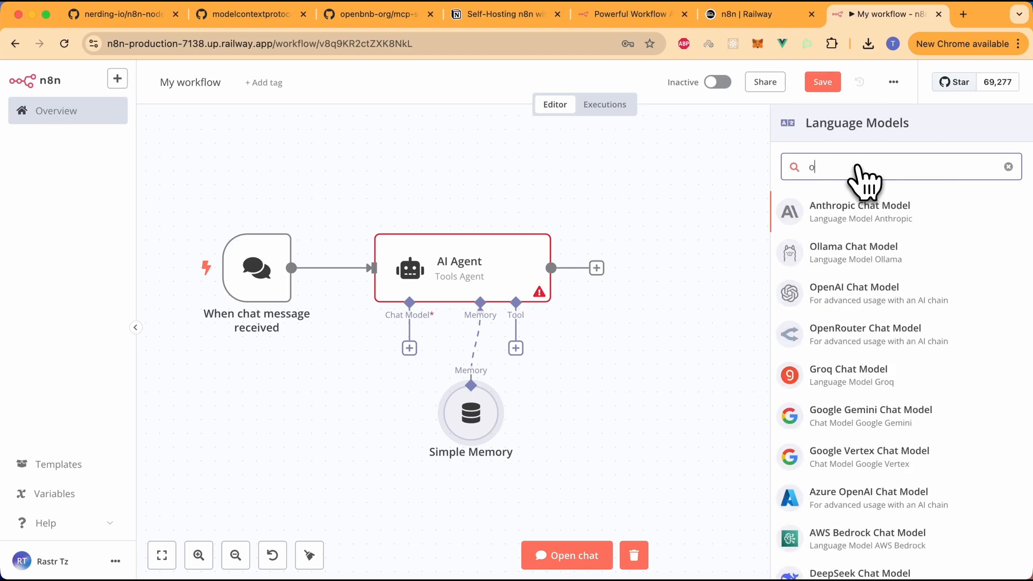
key("BackSpace")
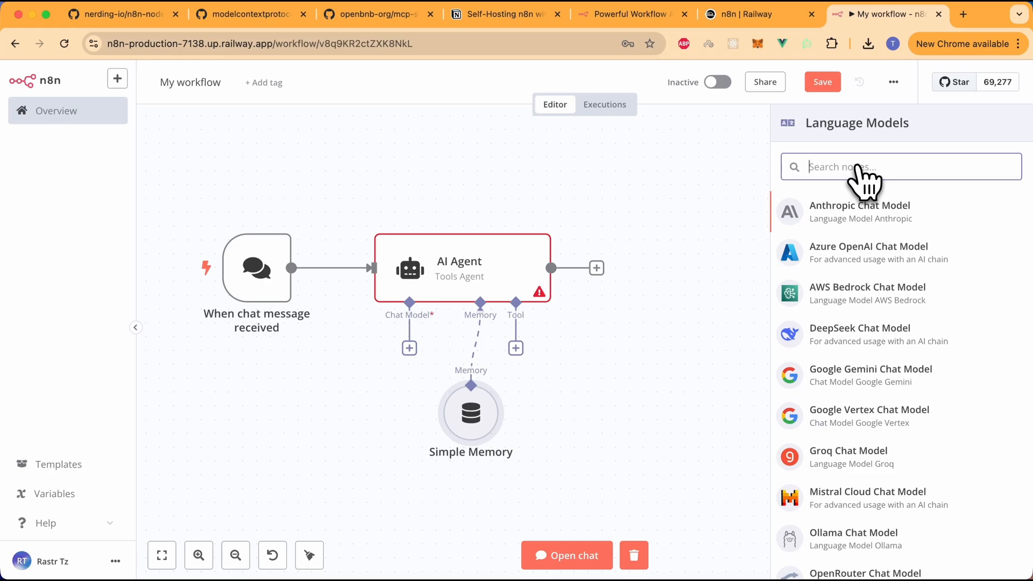
type("open")
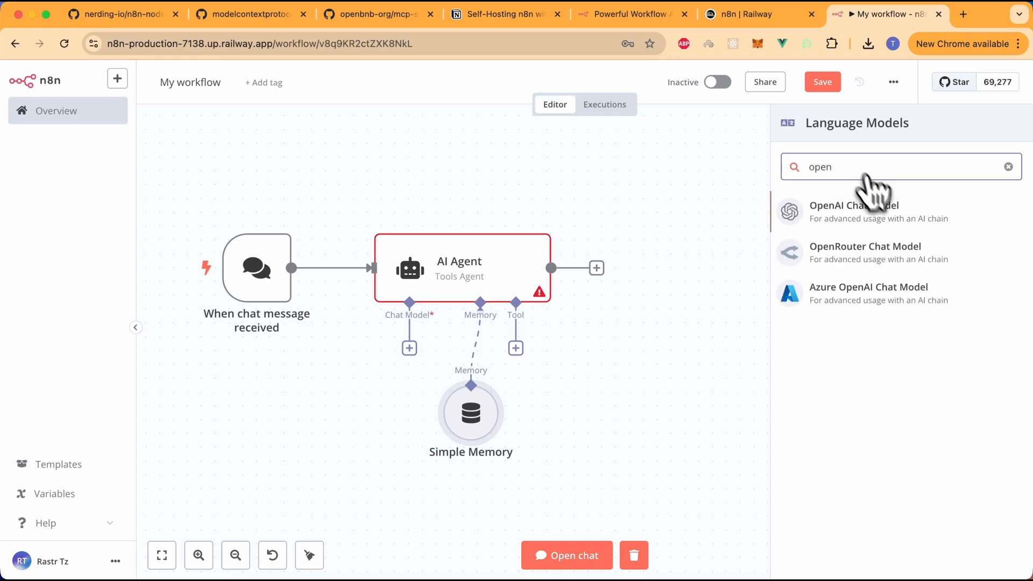
left_click(857, 230)
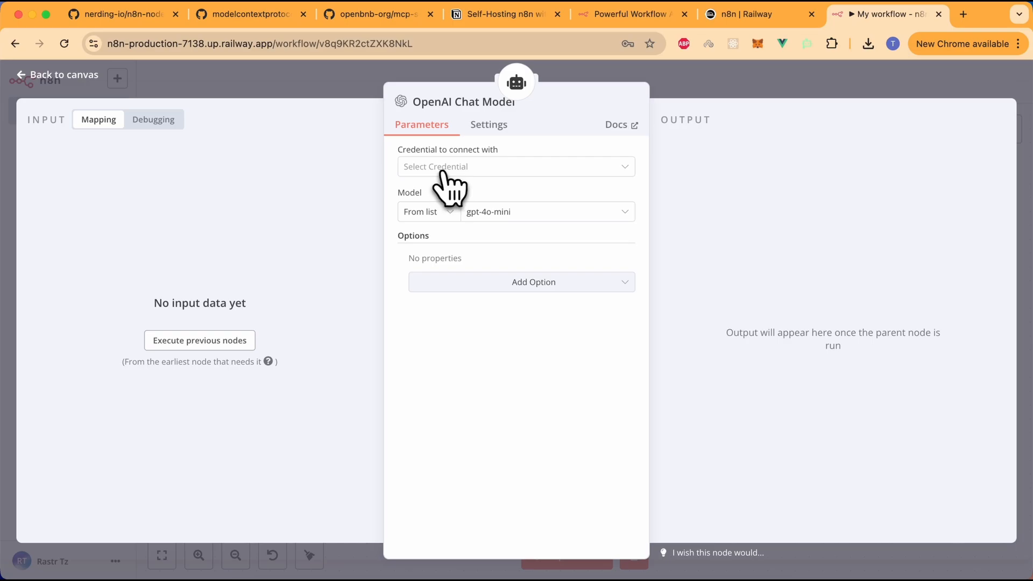
left_click(478, 171)
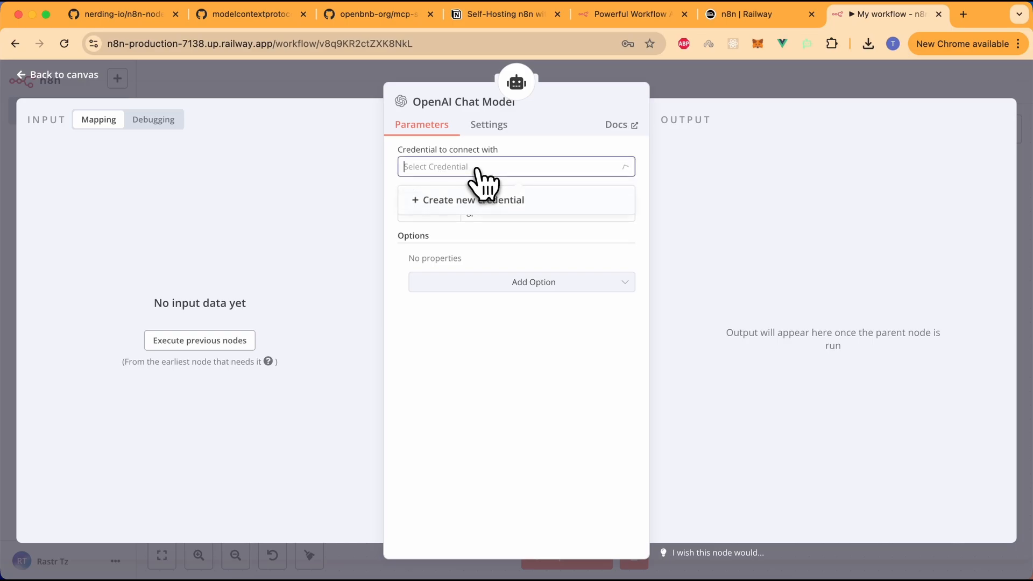
left_click(448, 210)
key("super+v")
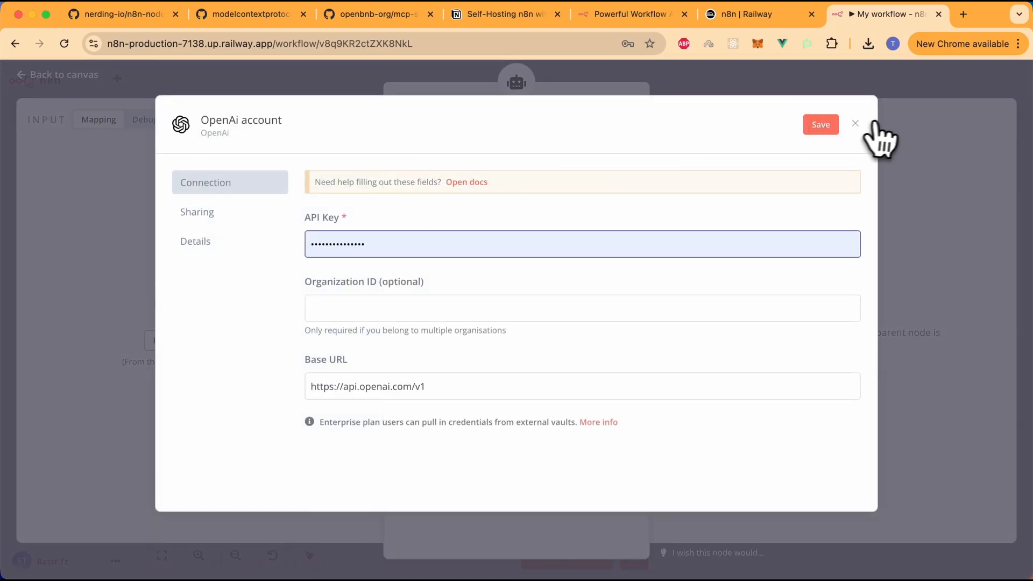
left_click(855, 123)
left_click(557, 356)
Step: Create a new OpenAI credential for the chat model, replacing the autofilled API Key with the pasted OpenAI key, and save it
left_click(487, 169)
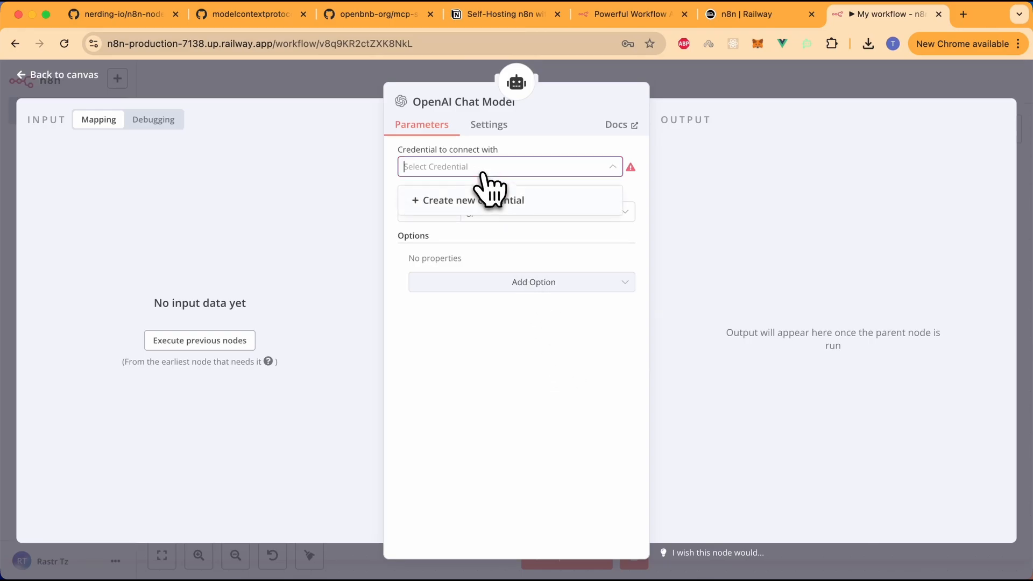
left_click(461, 203)
double_click(404, 243)
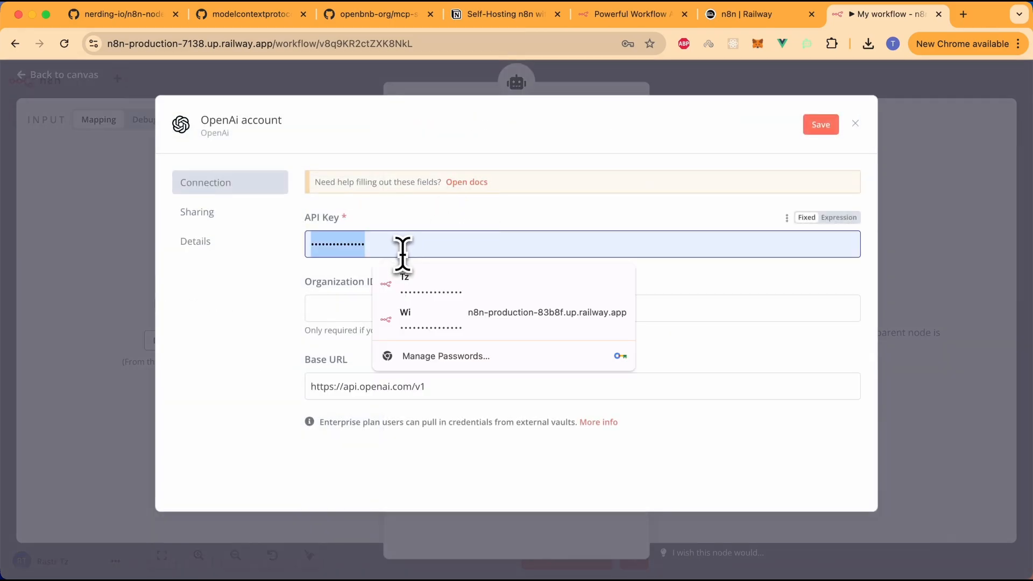
key("BackSpace")
left_click(224, 362)
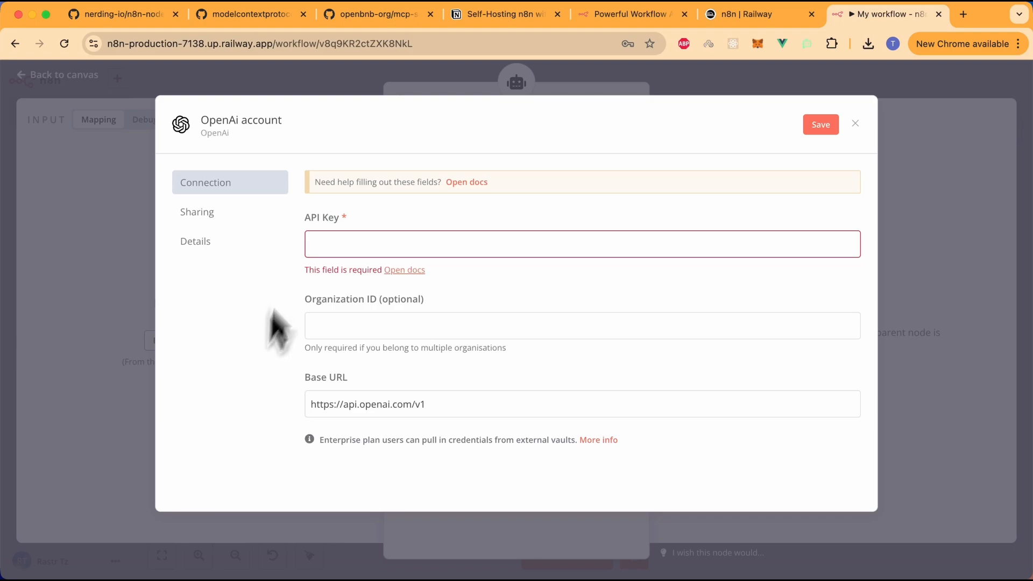
left_click(337, 240)
left_click(250, 301)
left_click(306, 252)
key("super+v")
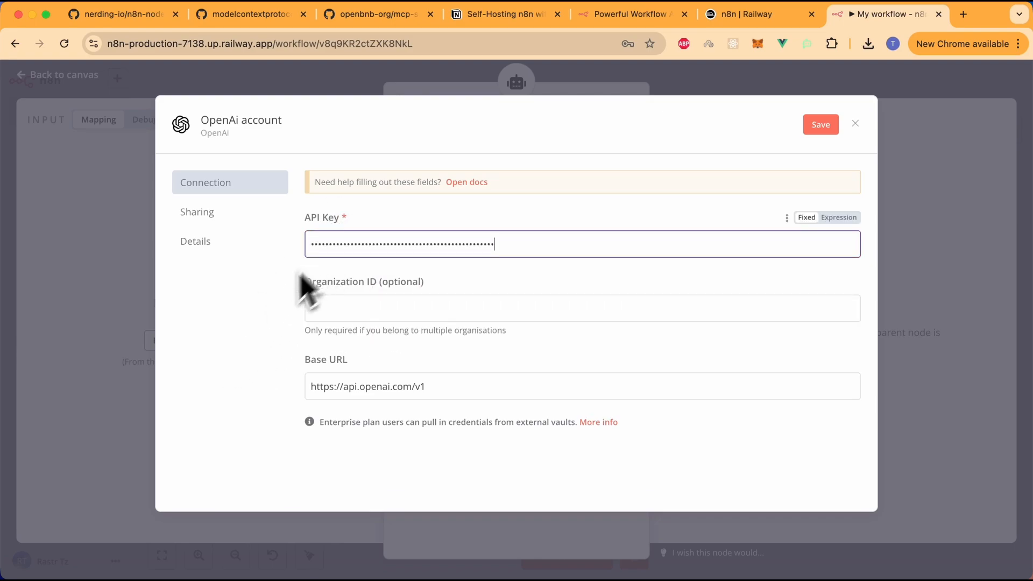
left_click(293, 307)
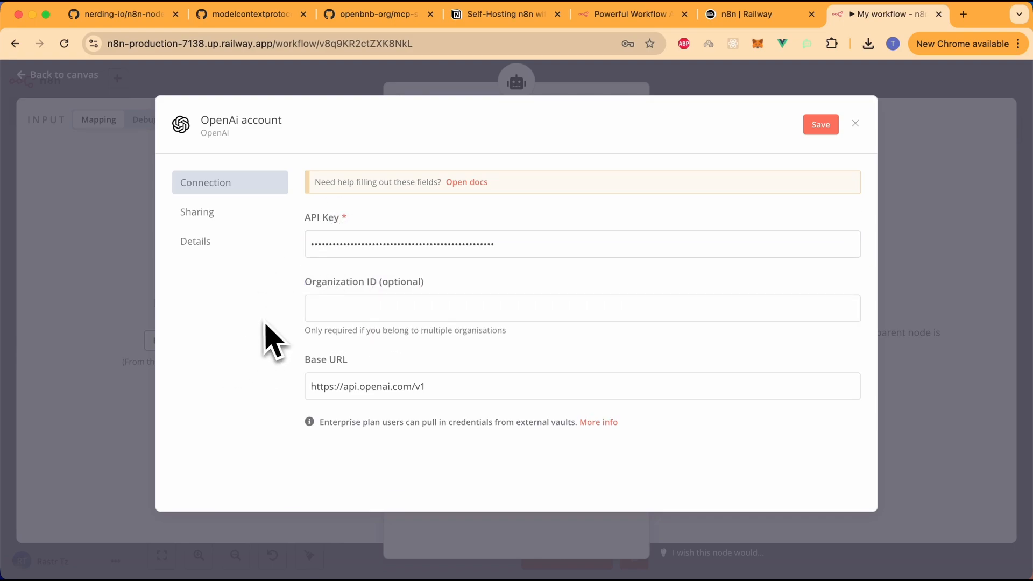
left_click(821, 126)
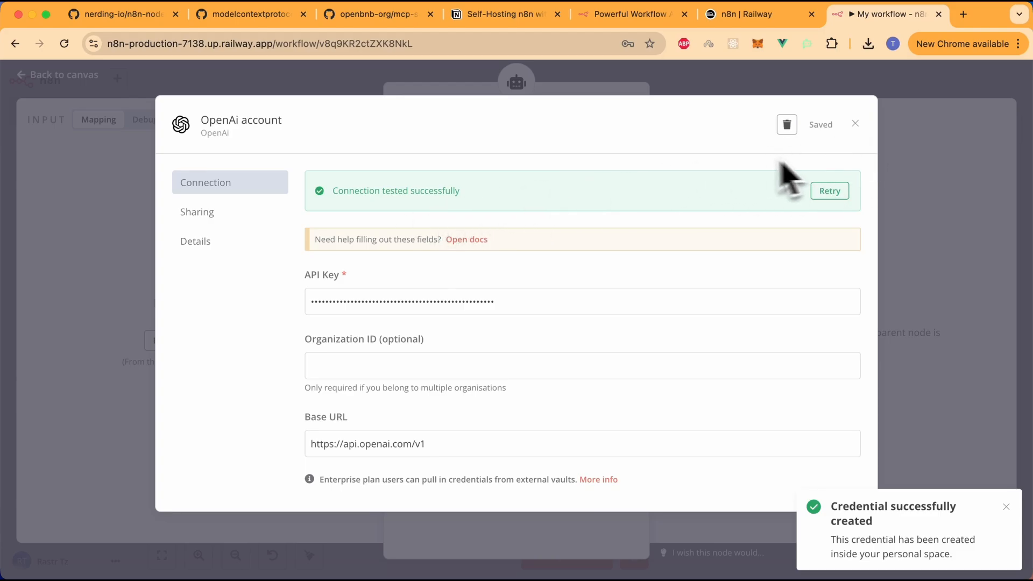
Step: Return to the canvas, move the OpenAI Chat Model node below the AI Agent beside Simple Memory, and open the workflow chat
left_click(755, 86)
left_click_drag(556, 428, 355, 379)
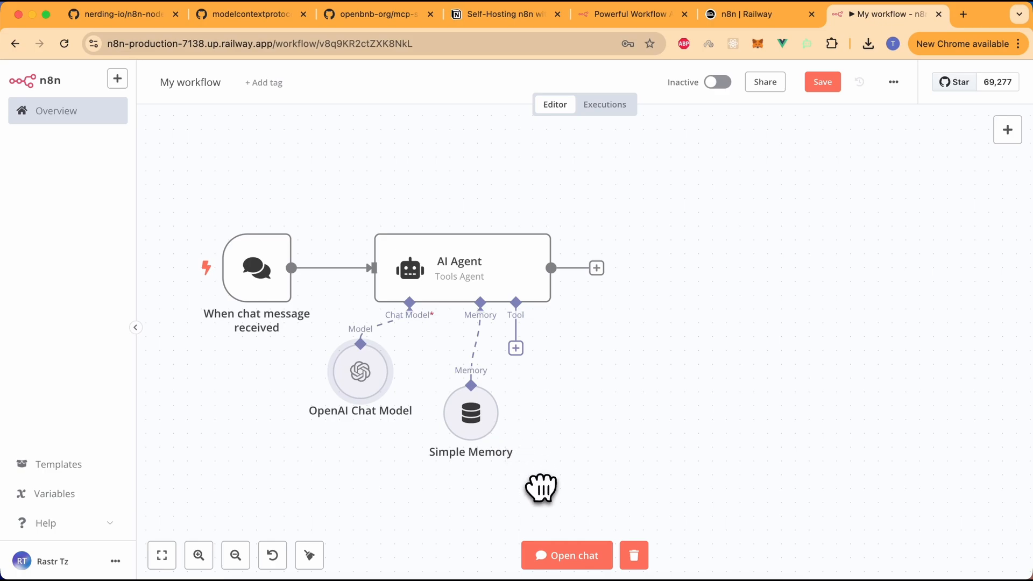
left_click(569, 562)
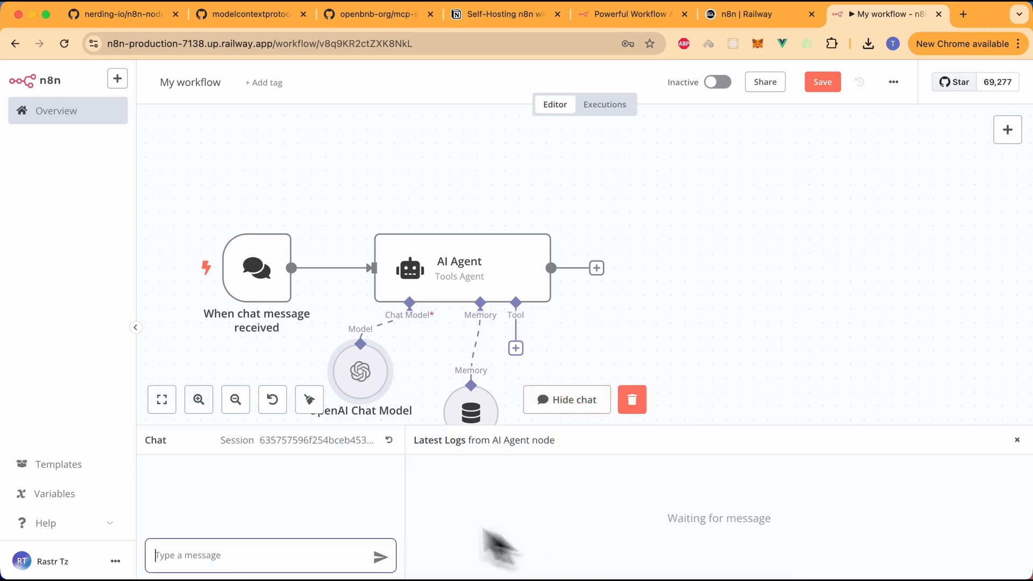
left_click(620, 321)
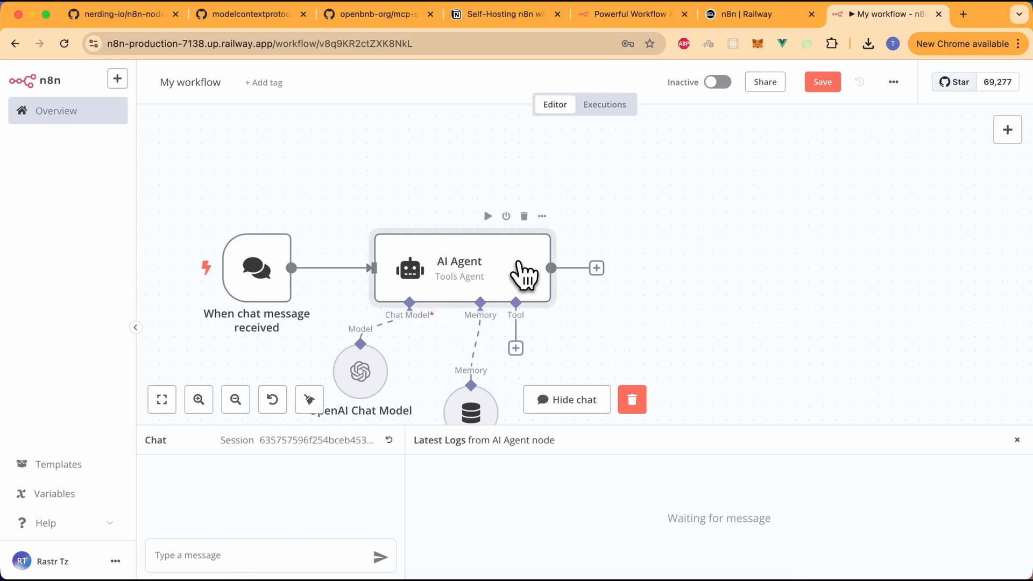
Step: Add the System Message option to the AI Agent, keeping the text "You are a helpful assistant"
double_click(523, 273)
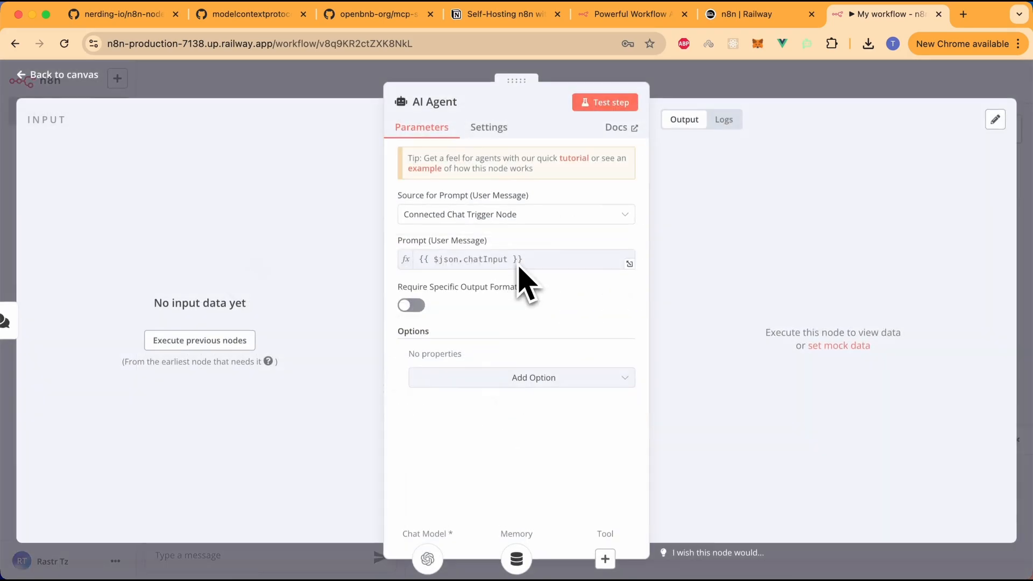
left_click(541, 381)
left_click(446, 417)
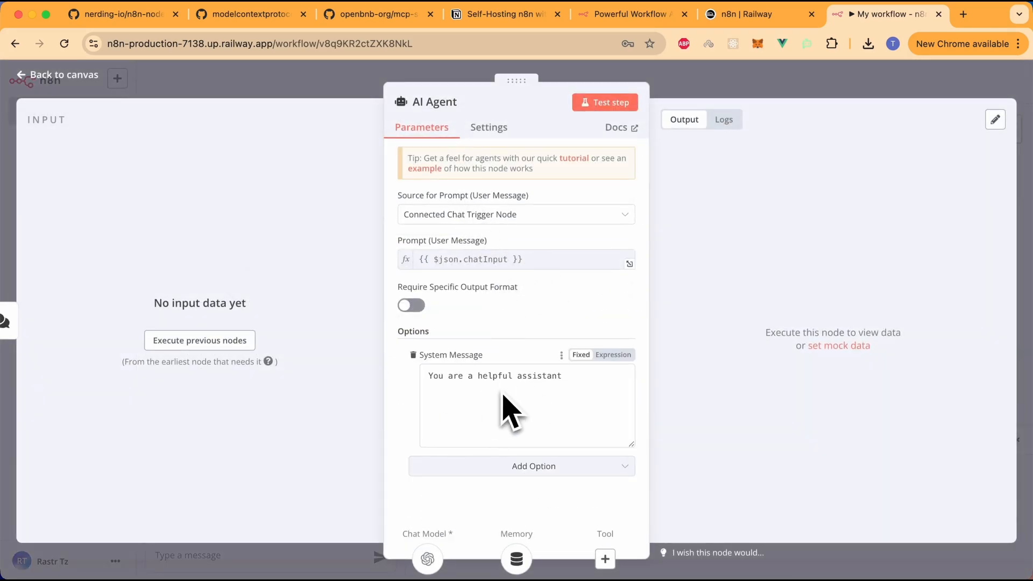
left_click(588, 379)
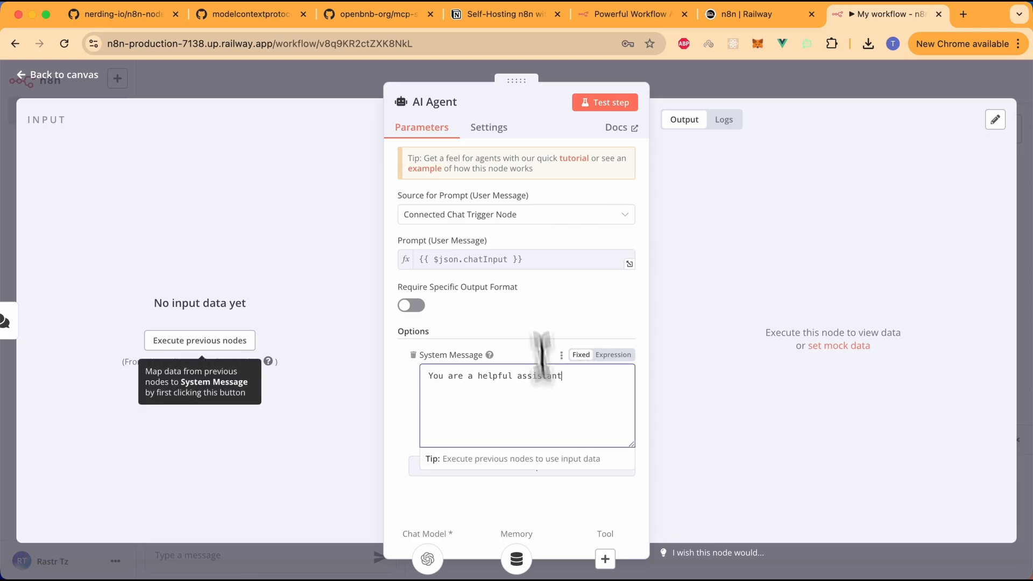
left_click(709, 80)
left_click(710, 81)
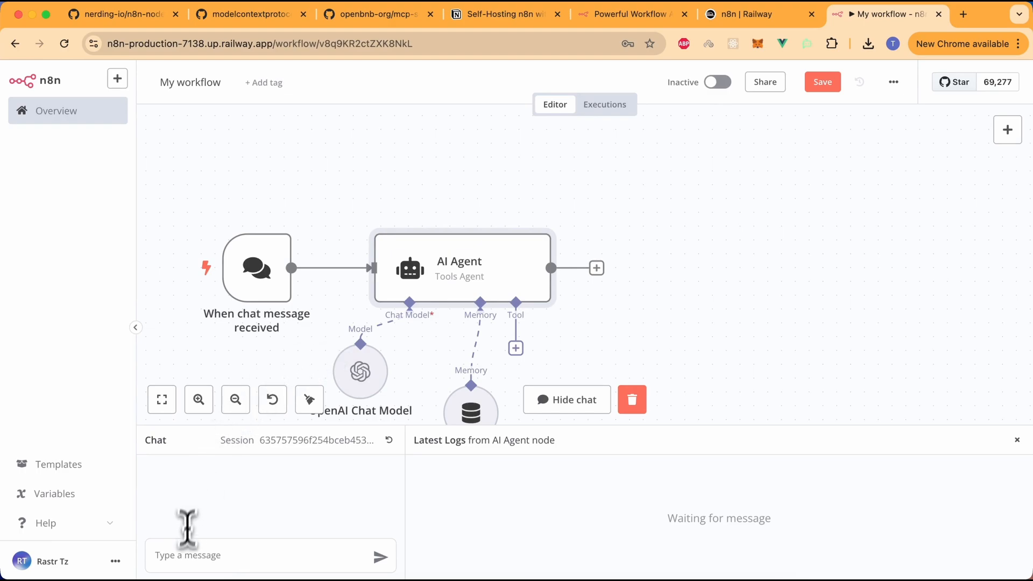
Step: Send the test message "hi" in the chat and move the Simple Memory node lower on the canvas
left_click(183, 555)
key("Return")
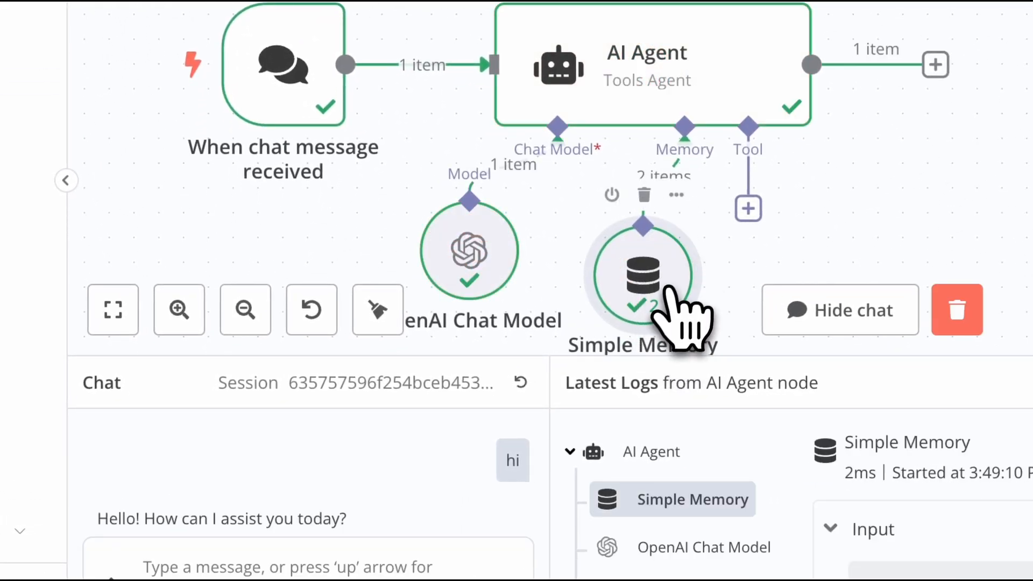
left_click_drag(664, 292, 640, 116)
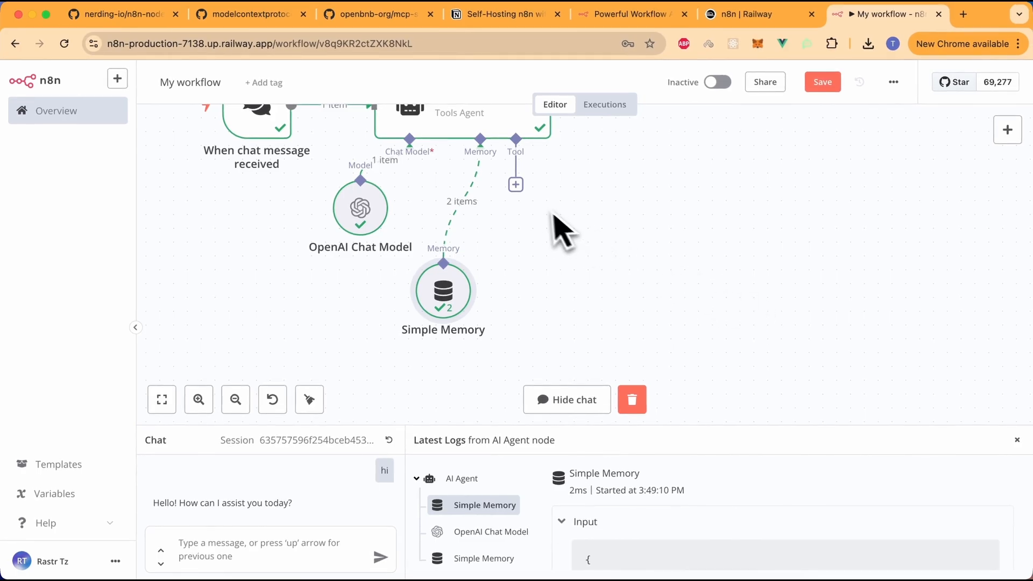
scroll(668, 218, "up", 3)
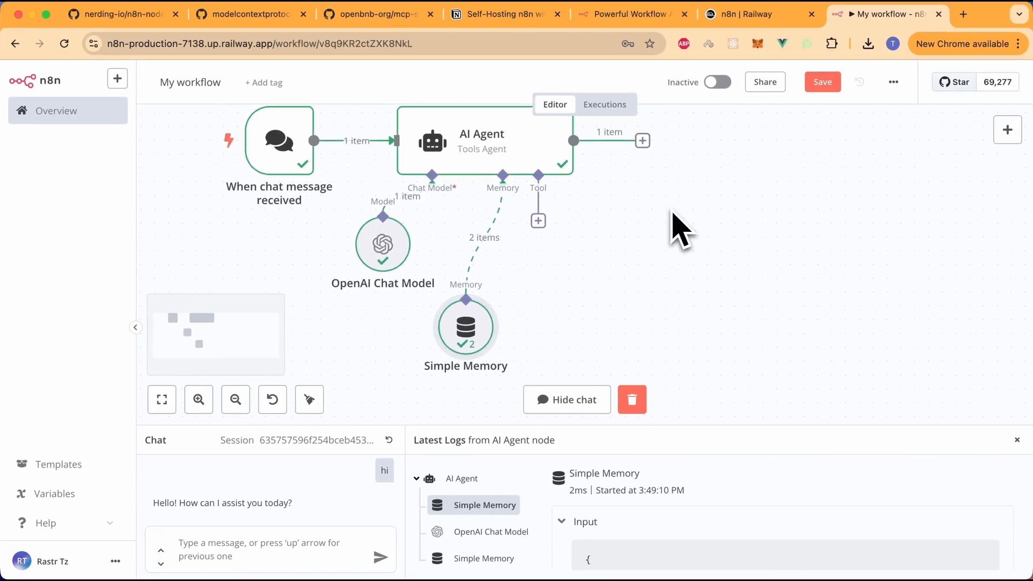
Step: Attach an MCP Client Tool to the AI Agent's tool input, keeping the List Tools operation and automatic tool description
left_click(539, 221)
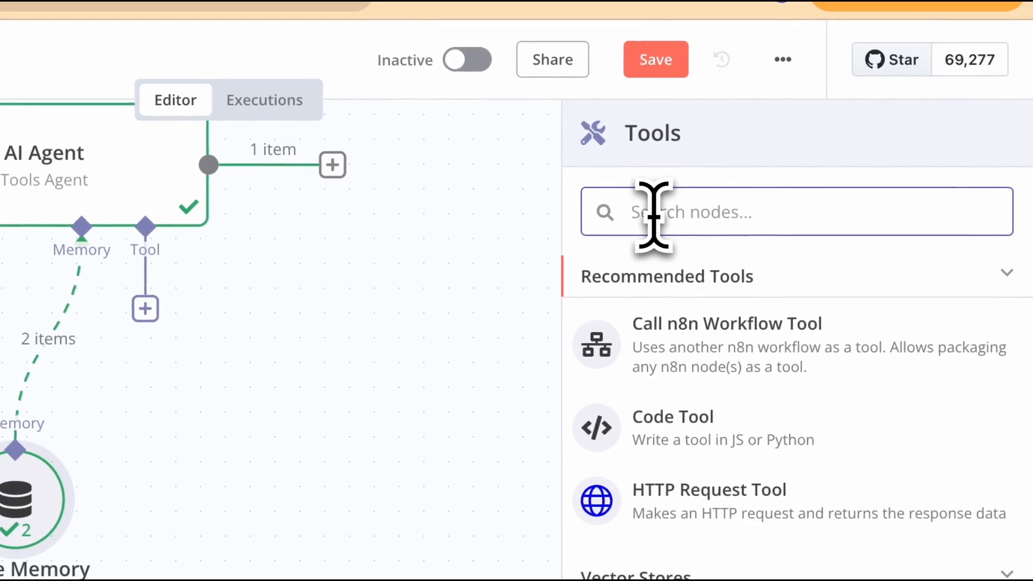
type("mcp")
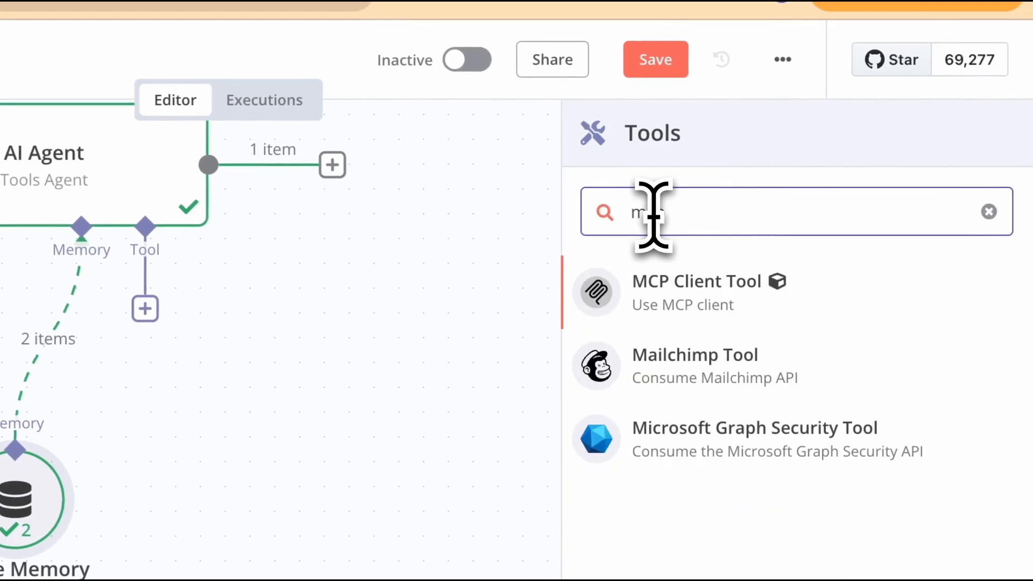
left_click(708, 311)
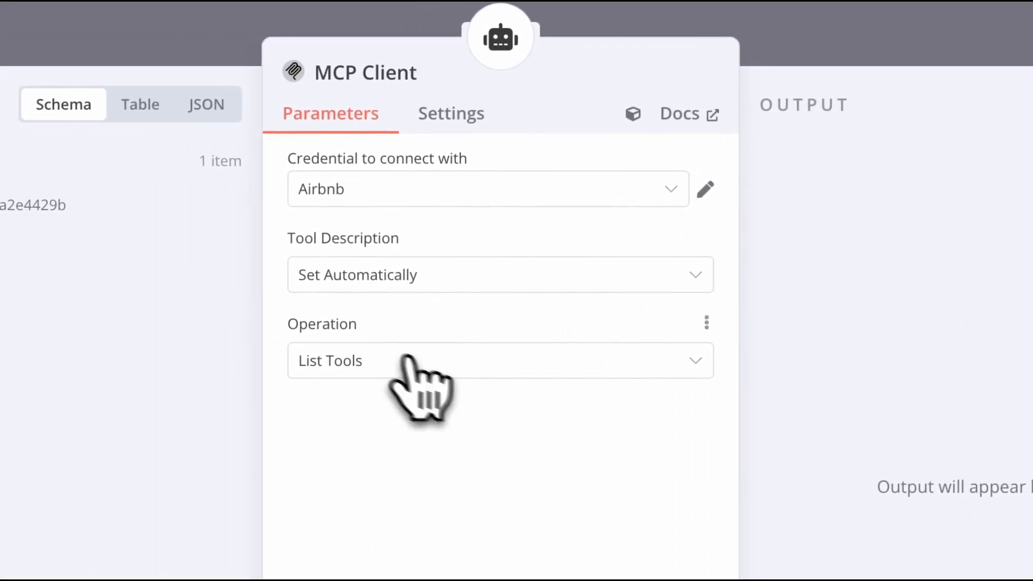
left_click(397, 199)
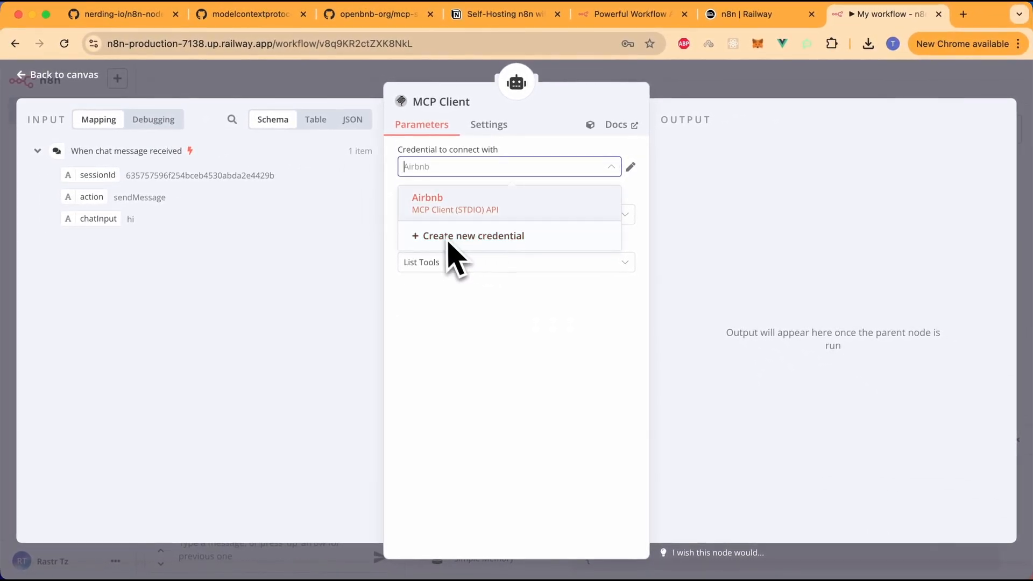
left_click(509, 378)
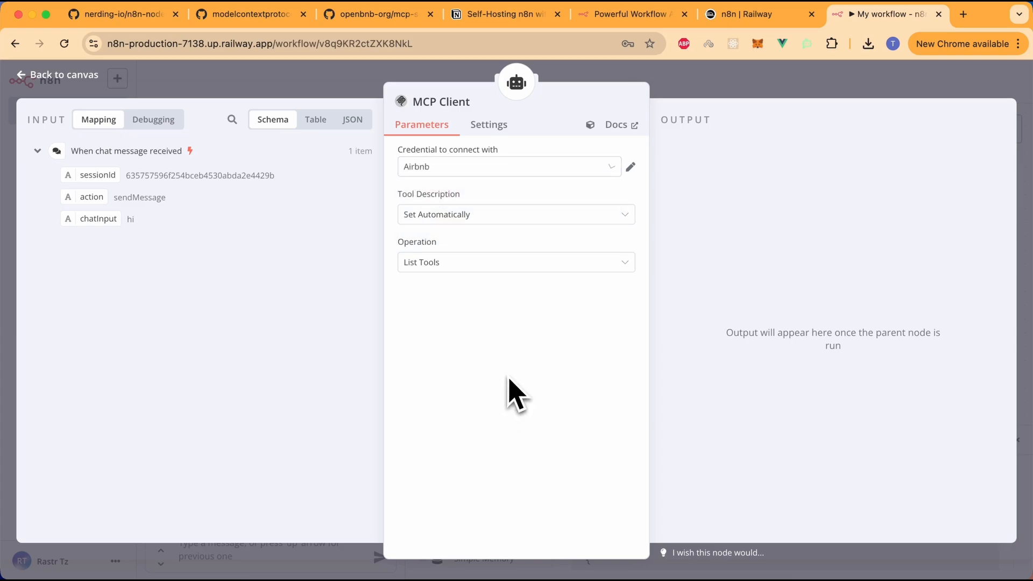
left_click(531, 171)
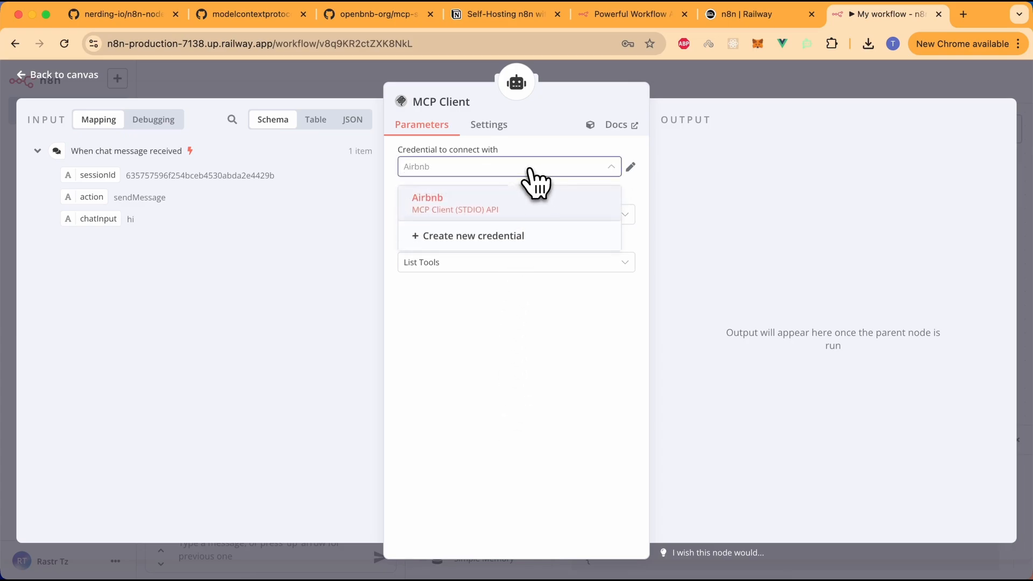
left_click(531, 171)
left_click(531, 171)
left_click(531, 171)
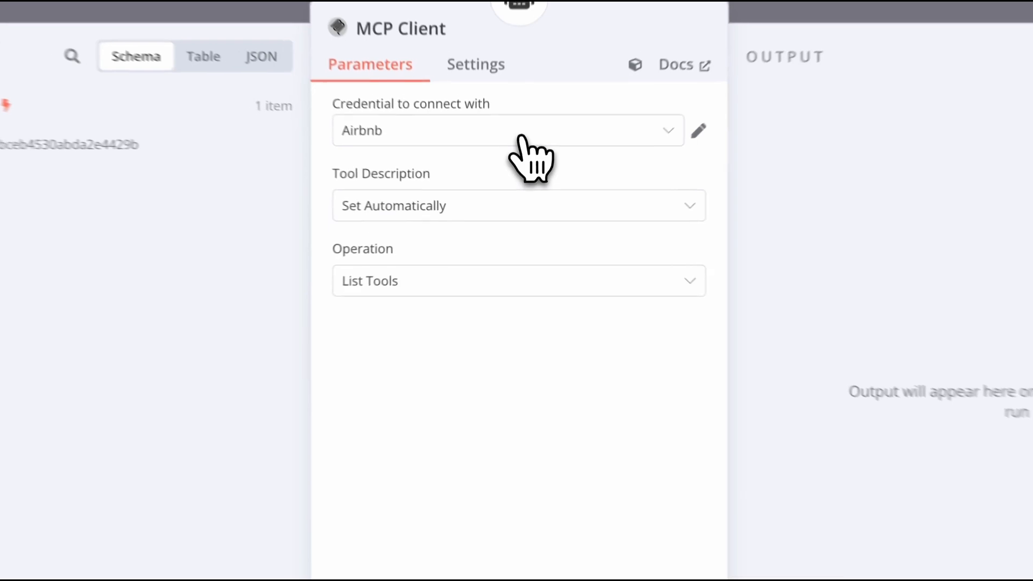
left_click(518, 170)
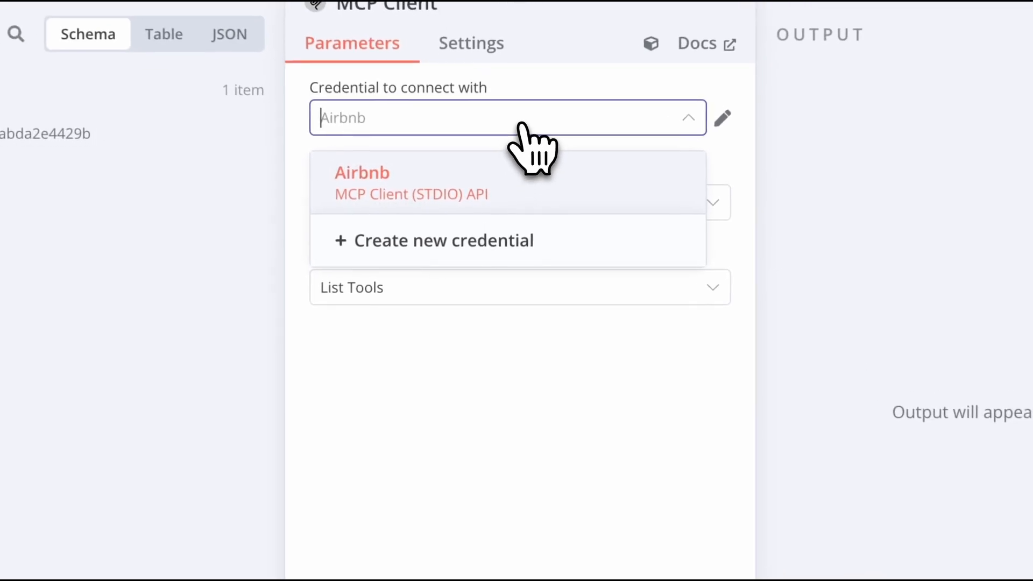
left_click(517, 169)
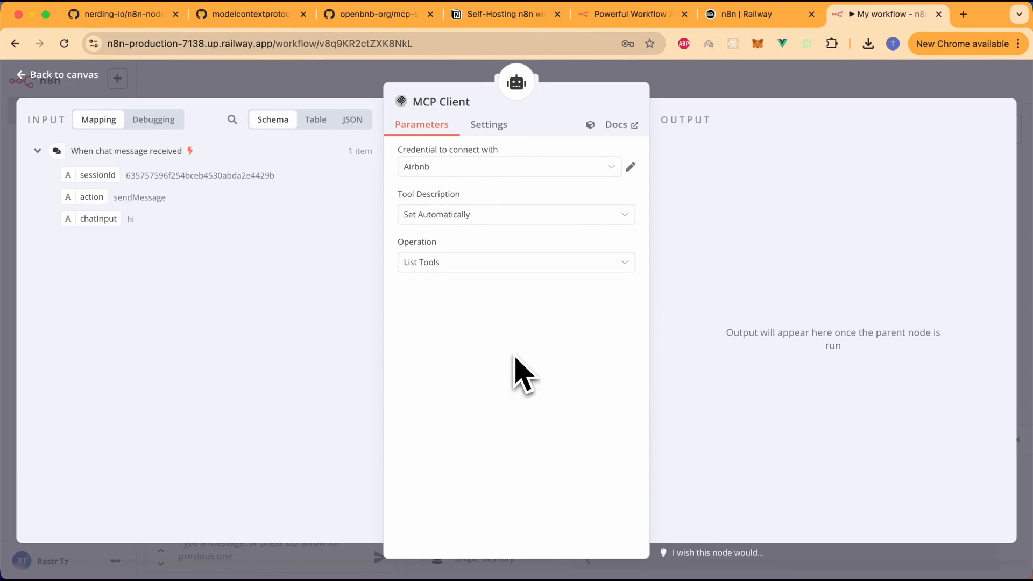
Step: Select the Airbnb STDIO credential for the MCP Client tool and return to the canvas
left_click(530, 166)
left_click(484, 194)
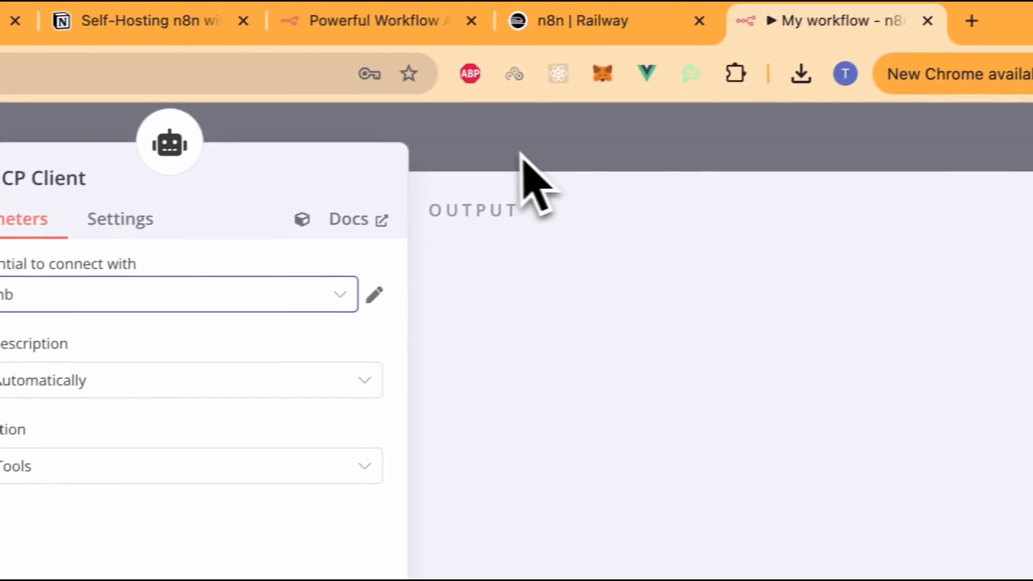
left_click(780, 115)
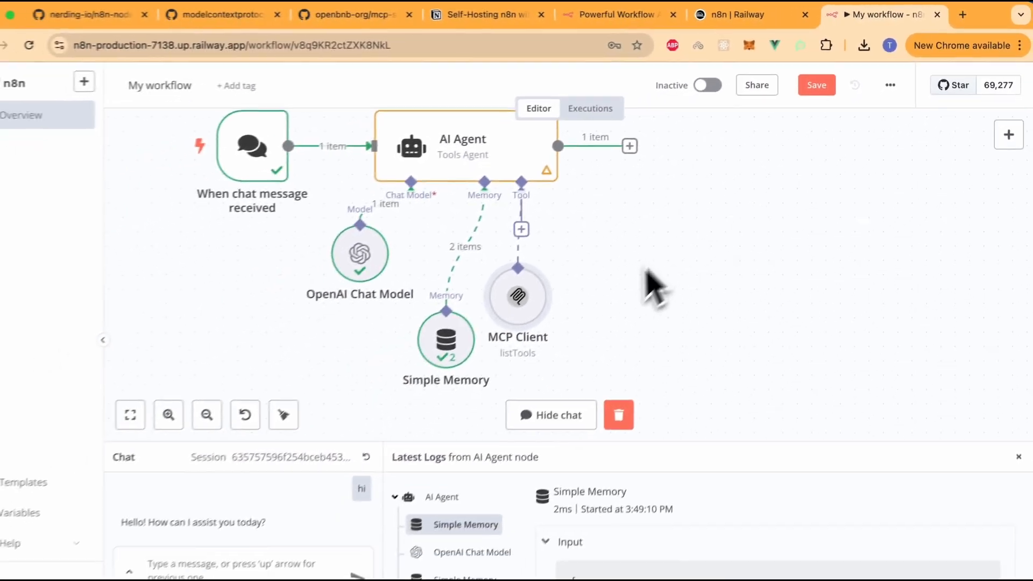
Step: Move the MCP Client node clear of Simple Memory and send the chat message "what tools do u have"
left_click_drag(517, 307, 617, 291)
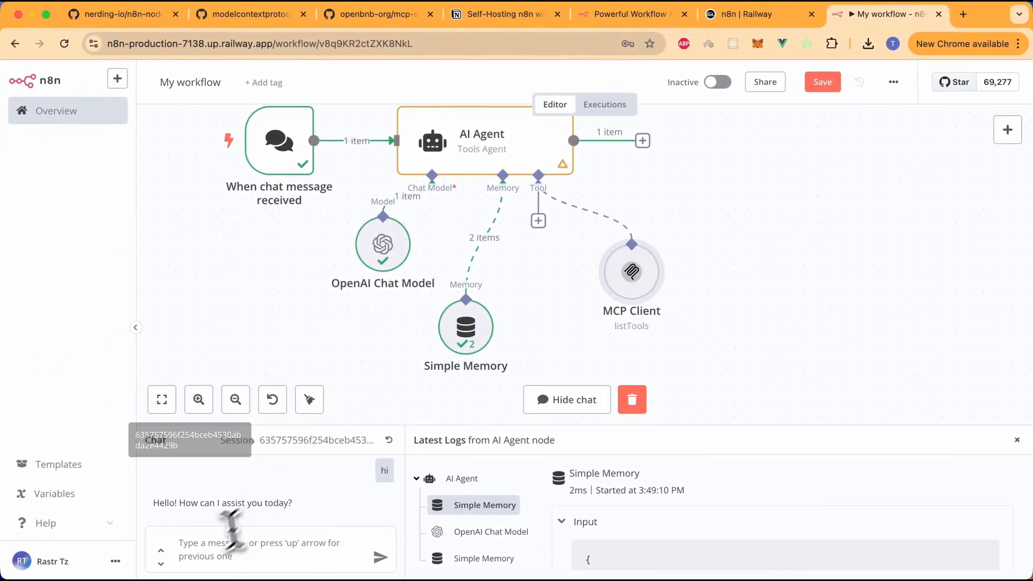
left_click(214, 550)
type("w")
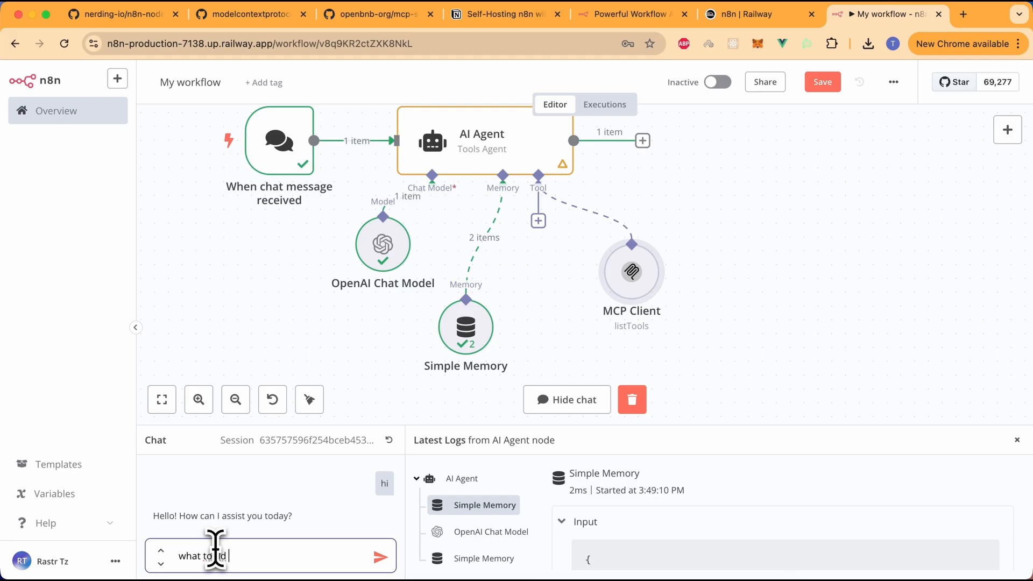
type("hat tools do u have")
key("Return")
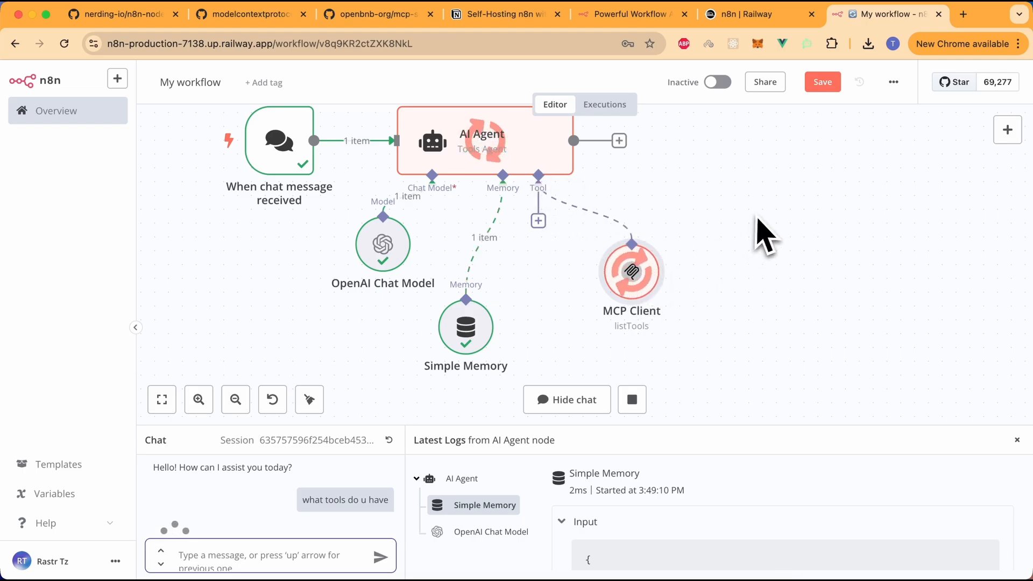
Step: Read the agent's full chat reply about its available tools, enlarging the chat area to view it
scroll(759, 232, "up", 1)
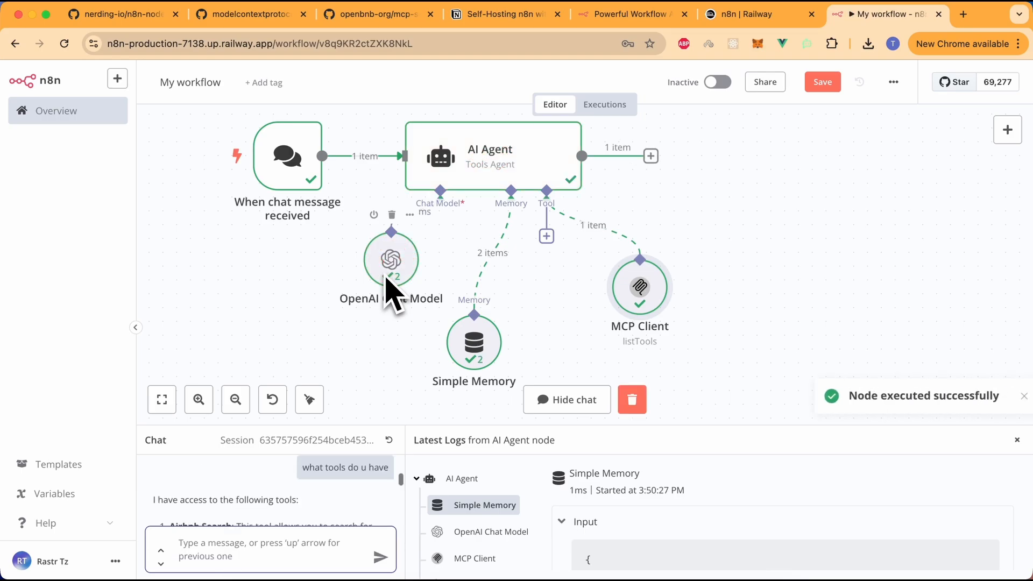
scroll(259, 500, "down", 2)
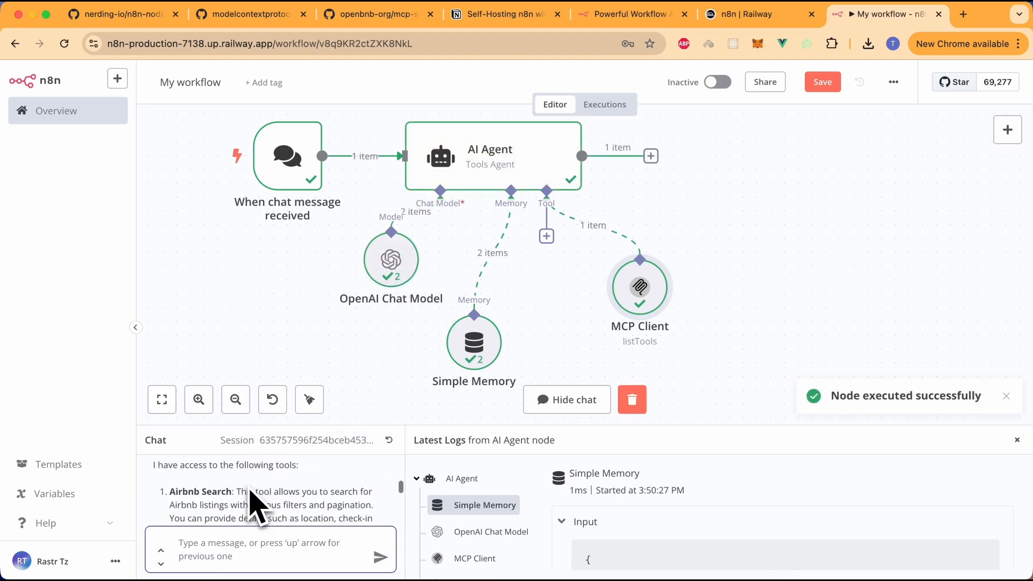
scroll(253, 506, "down", 1)
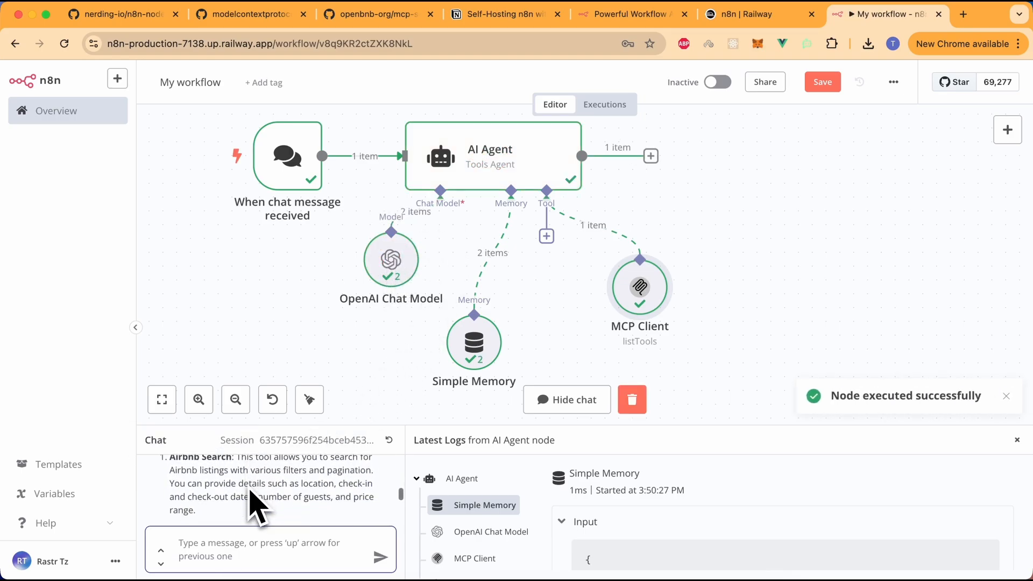
scroll(756, 238, "down", 2)
scroll(255, 507, "up", 1)
scroll(254, 507, "down", 1)
scroll(256, 511, "down", 2)
scroll(256, 511, "up", 4)
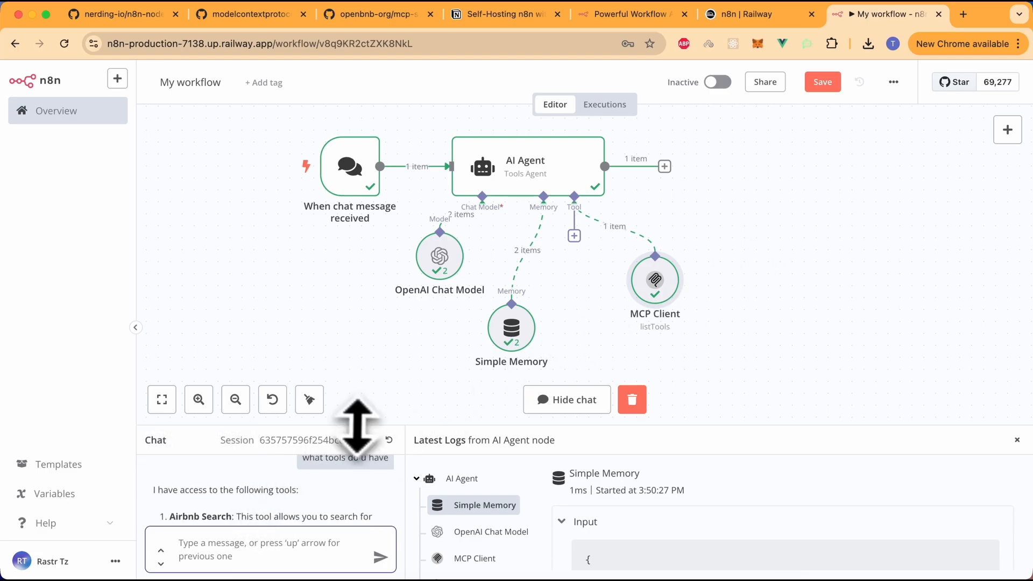
left_click_drag(358, 426, 357, 271)
scroll(205, 446, "down", 1)
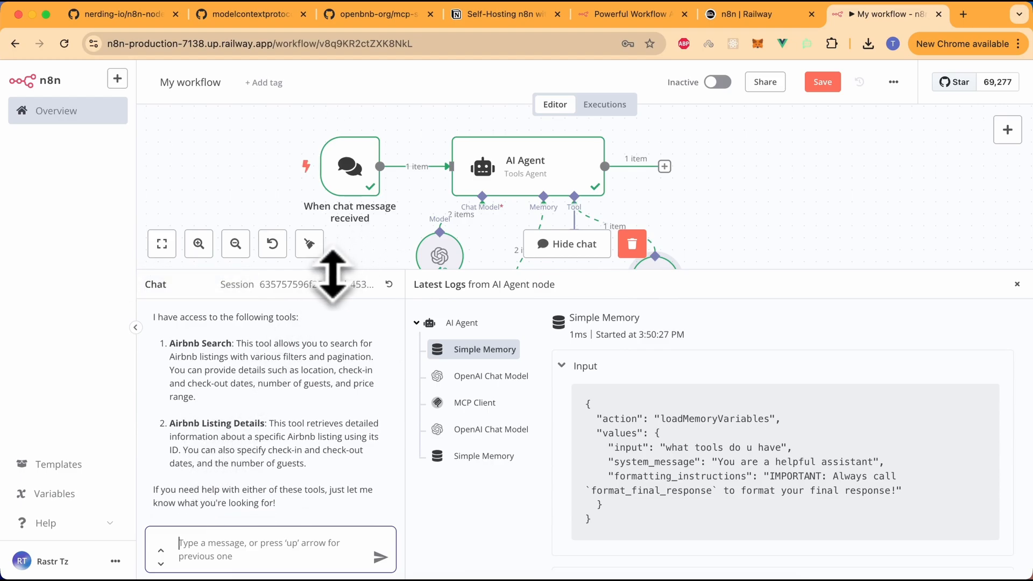
left_click_drag(335, 270, 336, 401)
Step: Make room beside the MCP Client node and attach a second MCP Client tool with the Execute Tool operation
left_click_drag(648, 285, 684, 272)
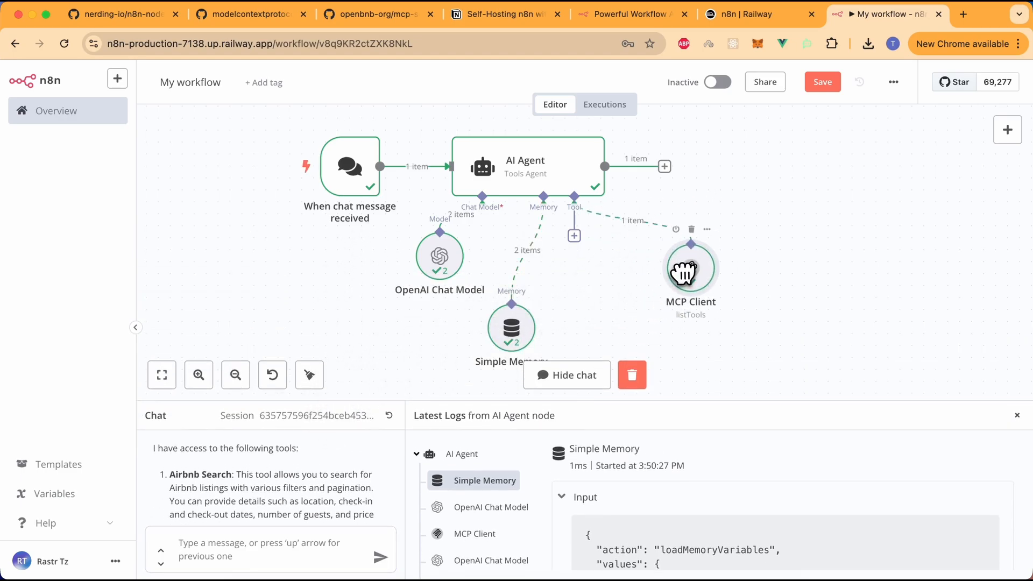
left_click(574, 235)
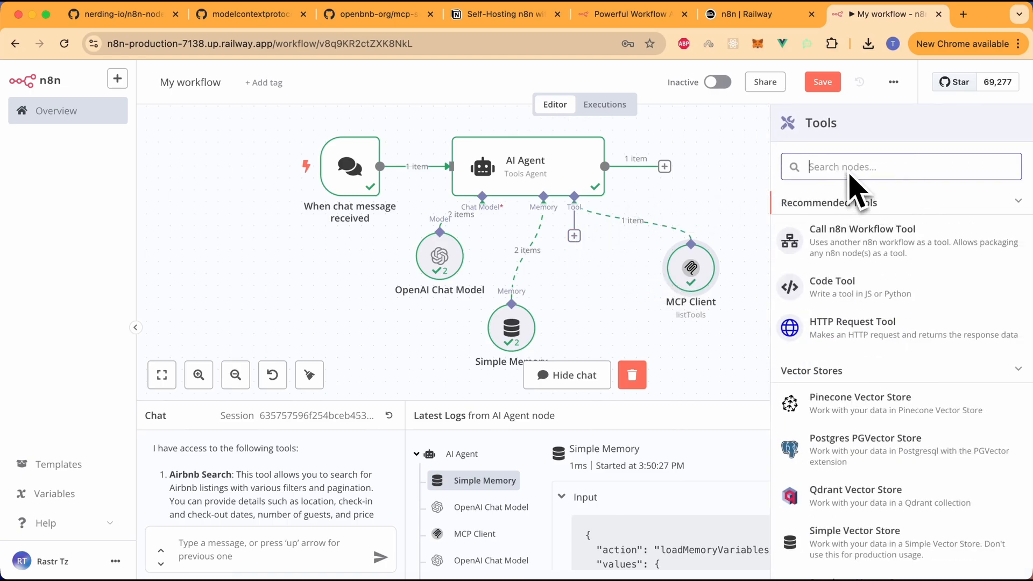
type("mcp")
left_click(841, 208)
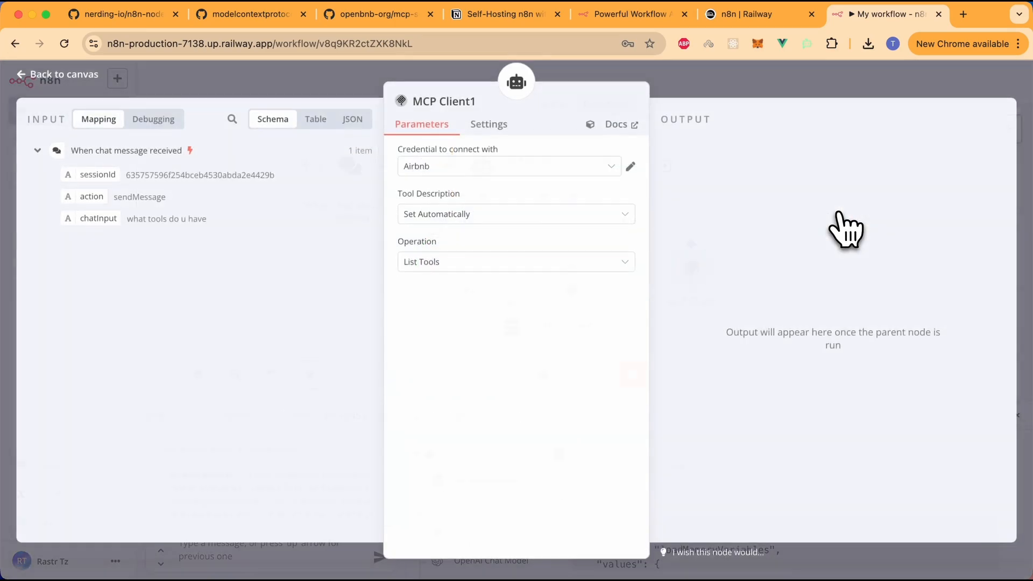
left_click(461, 265)
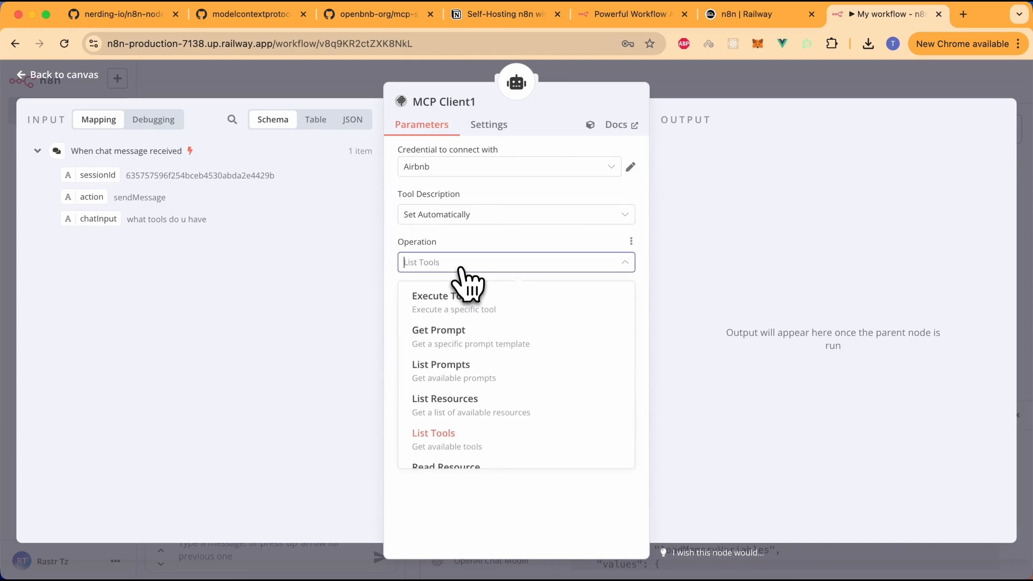
left_click(451, 318)
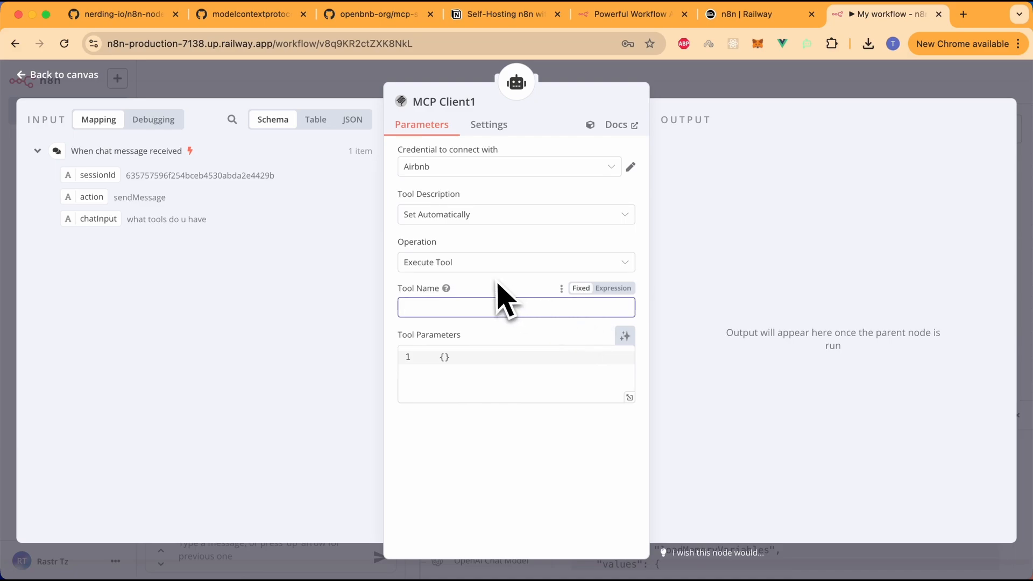
Step: Make the Tool Name an expression and enter {{ $fromAI('tool_name') }}
left_click(506, 395)
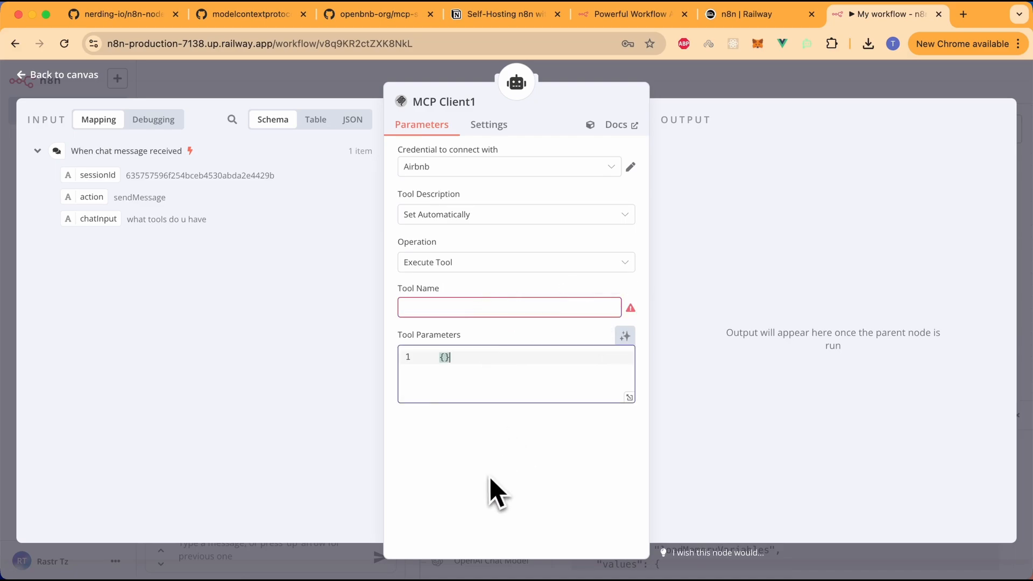
left_click(484, 304)
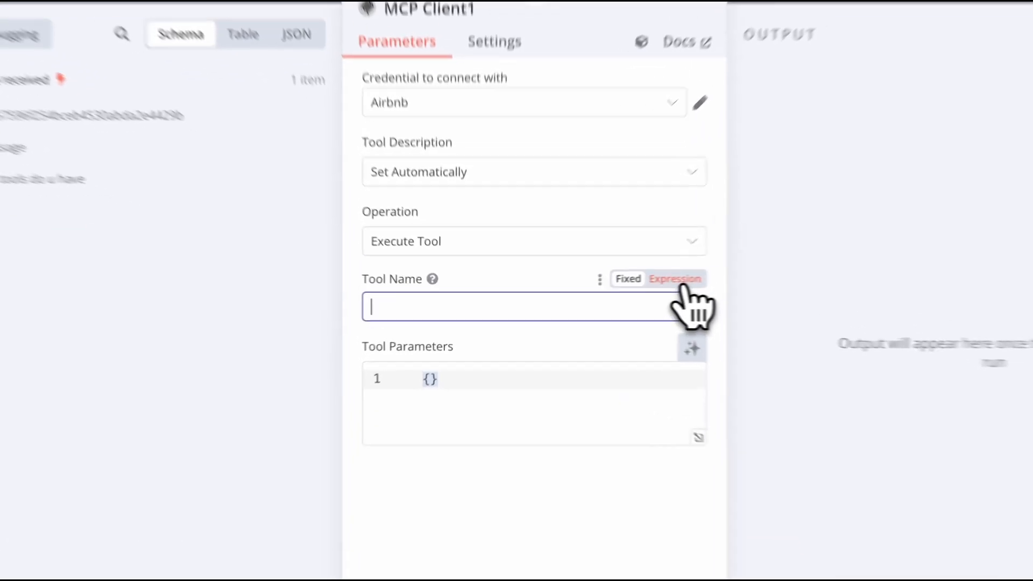
left_click(618, 290)
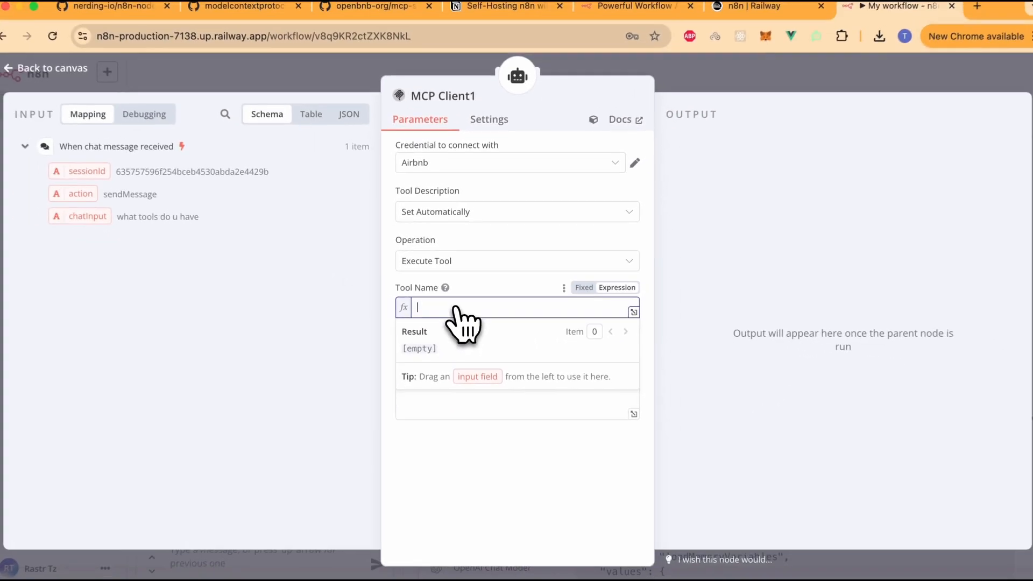
type("{{ ")
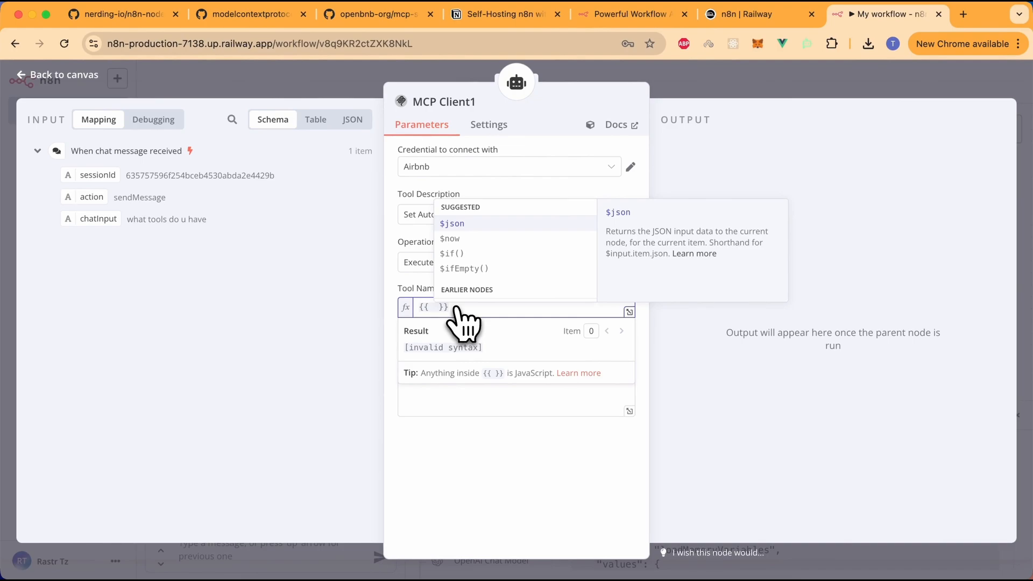
type("$fr")
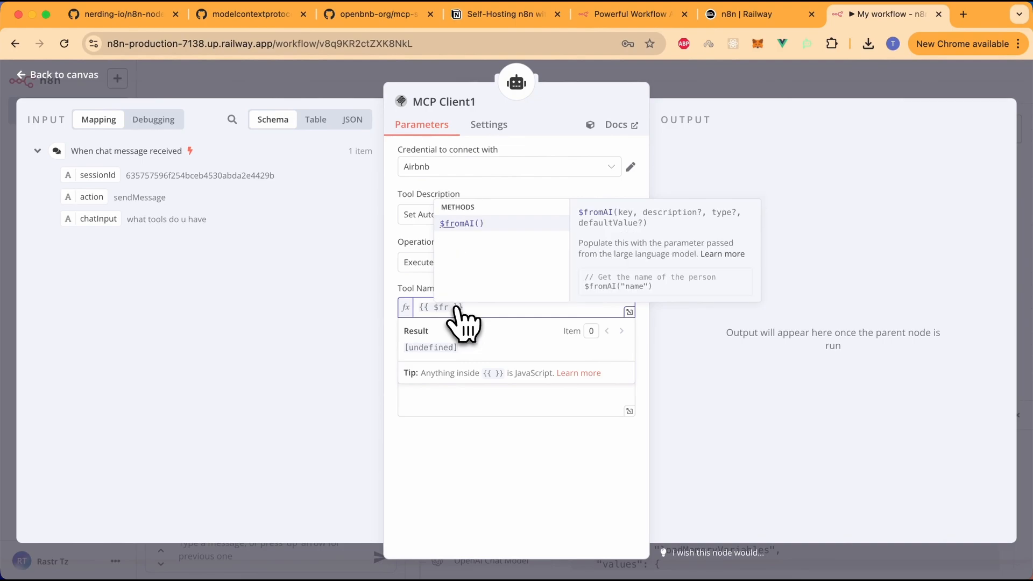
key("Return")
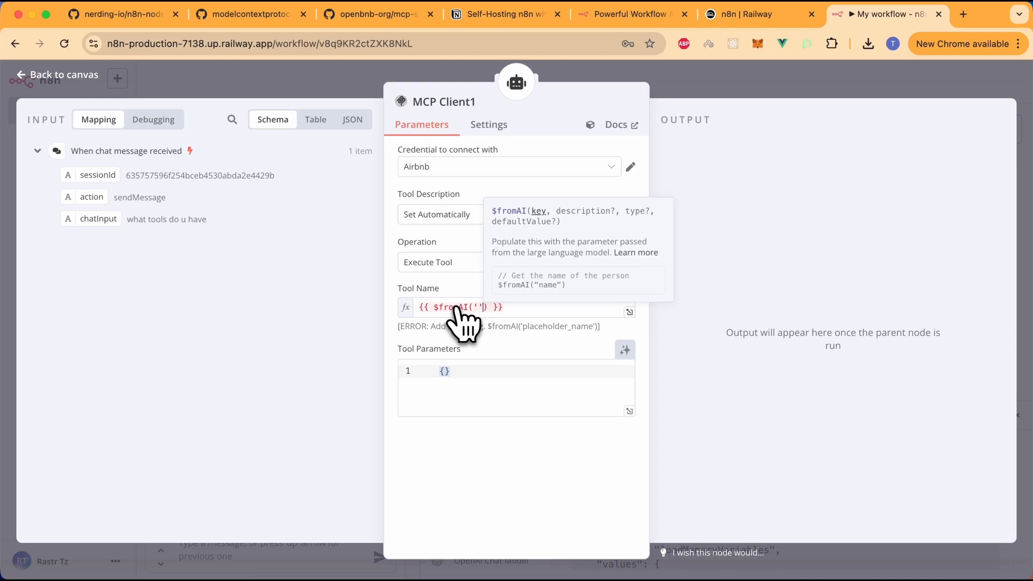
type("'tool_name")
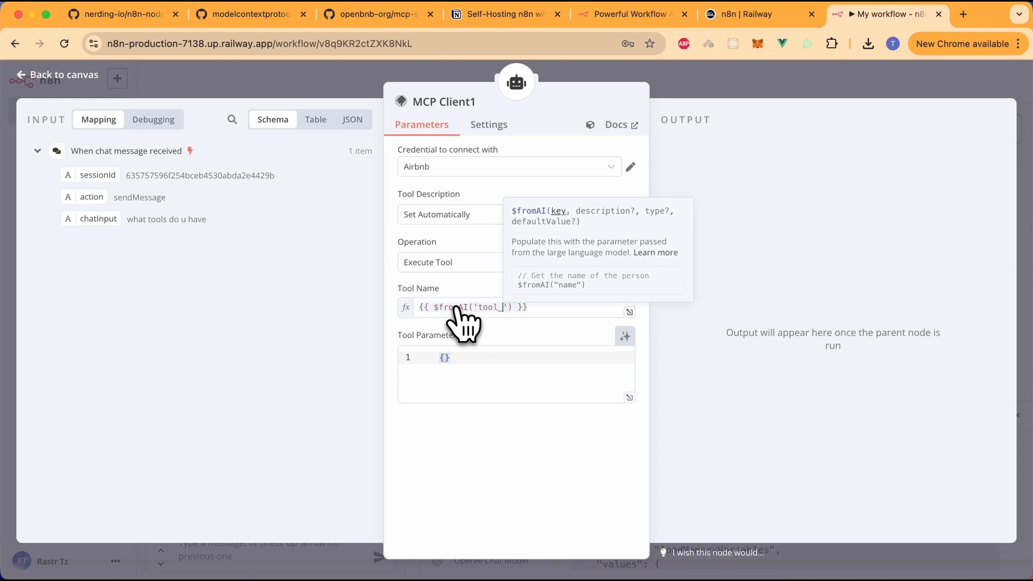
key("Left")
key("Left")
key("Left")
key("Left")
key("Left")
key("Left")
key("Left")
key("Left")
key("Left")
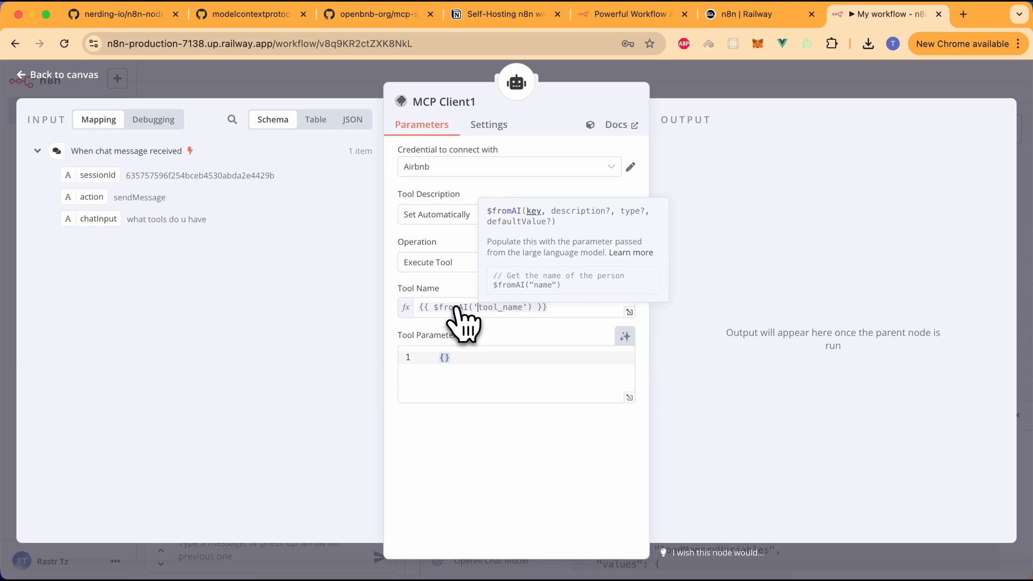
key("shift+Right")
key("shift+Right")
key("shift+Right")
key("shift+Right")
key("shift+Right")
key("shift+Right")
key("shift+Right")
key("shift+Right")
key("shift+Right")
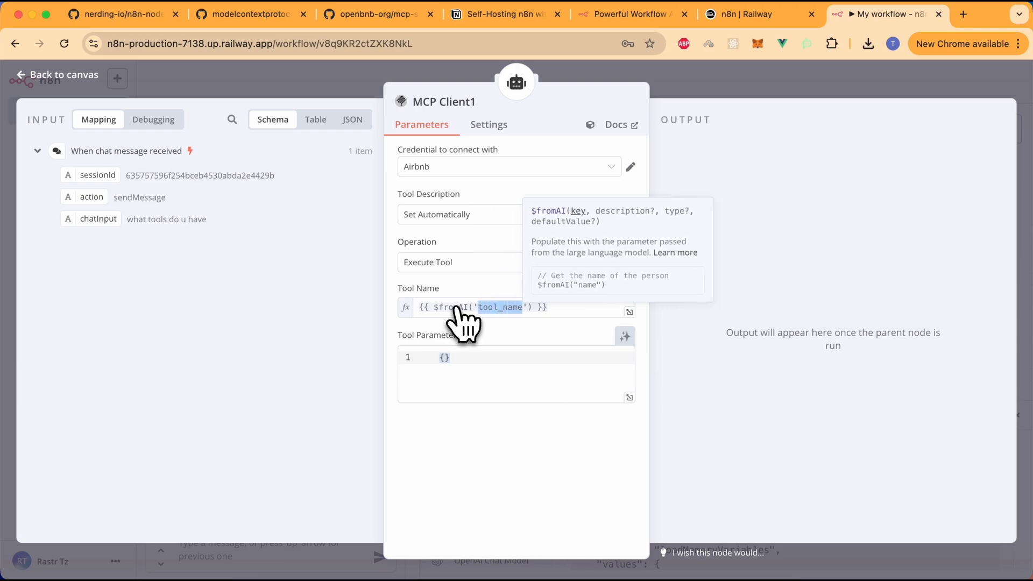
Step: Add the description 'tool name to be filled' as the second argument of the Tool Name's $fromAI expression
key("Right")
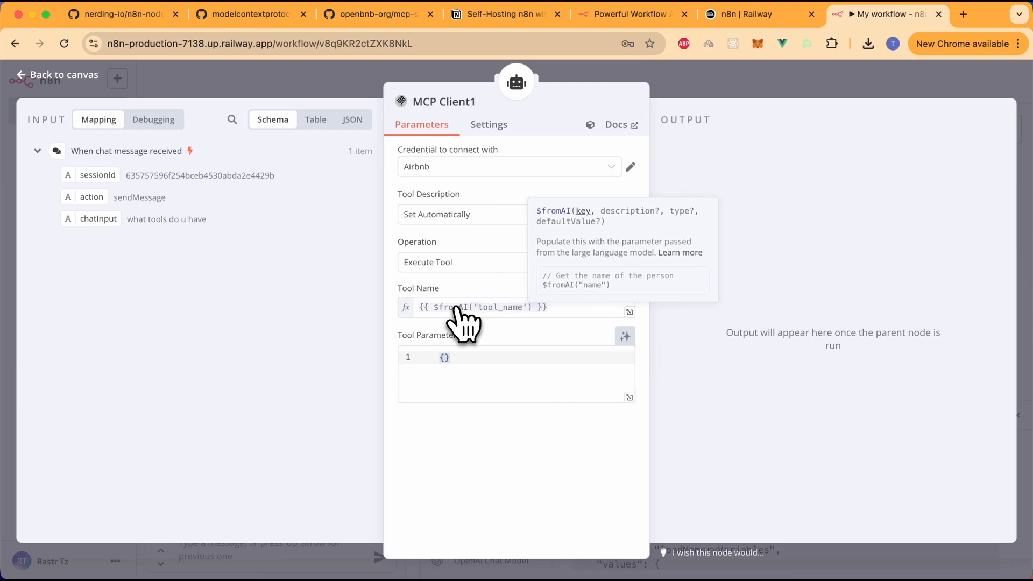
type(", '")
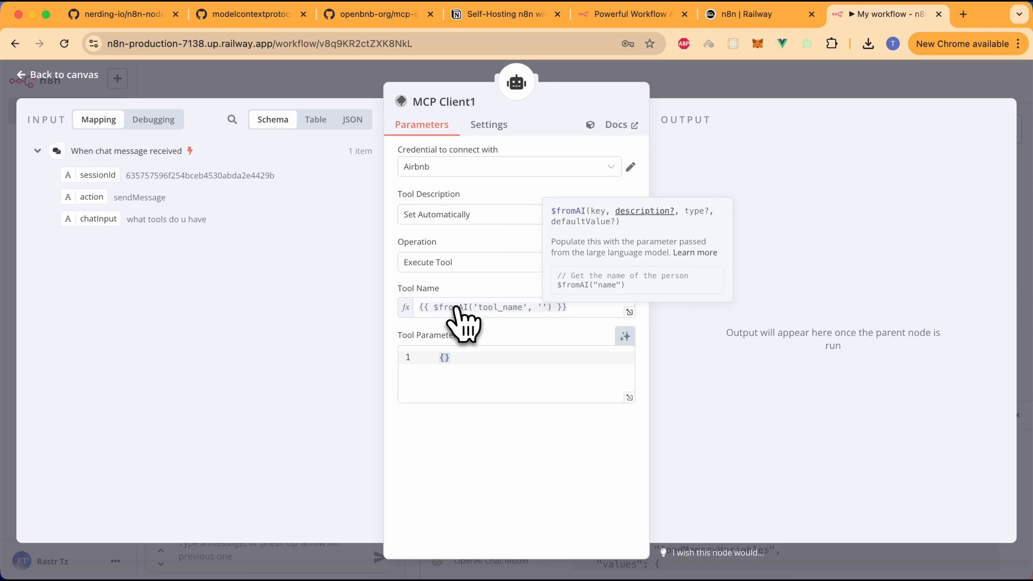
type("too")
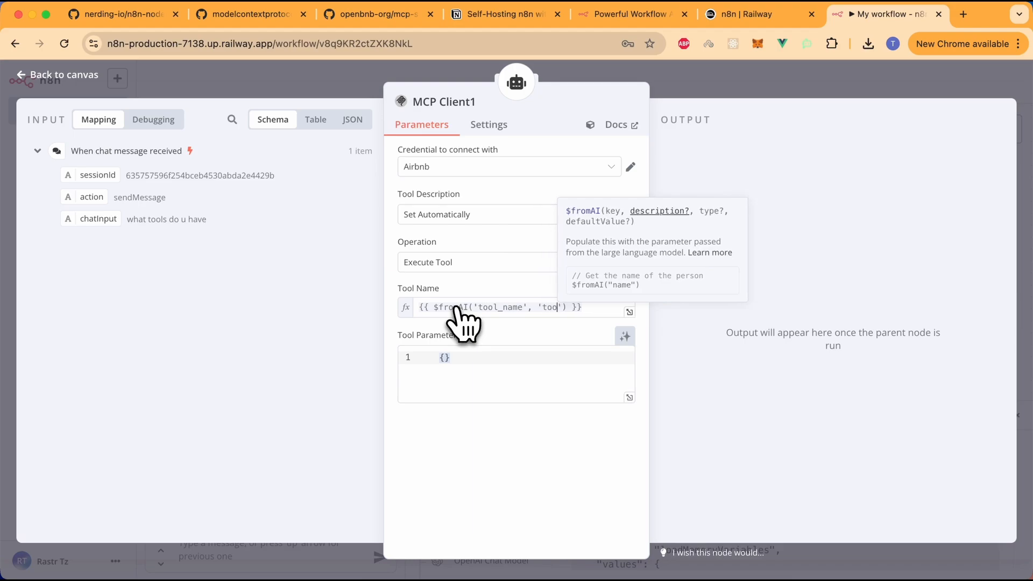
type("l name ")
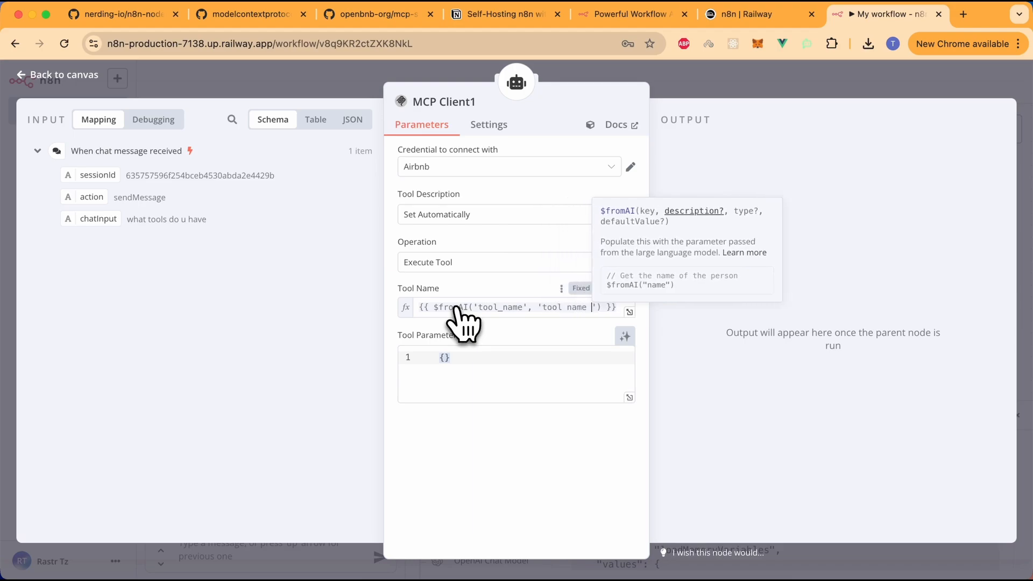
type("selected")
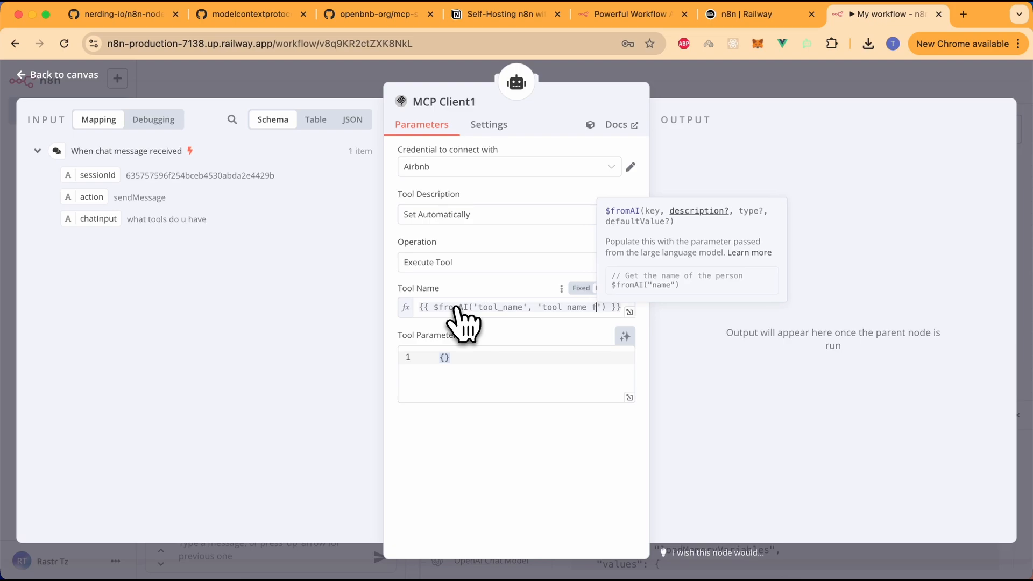
type(" from")
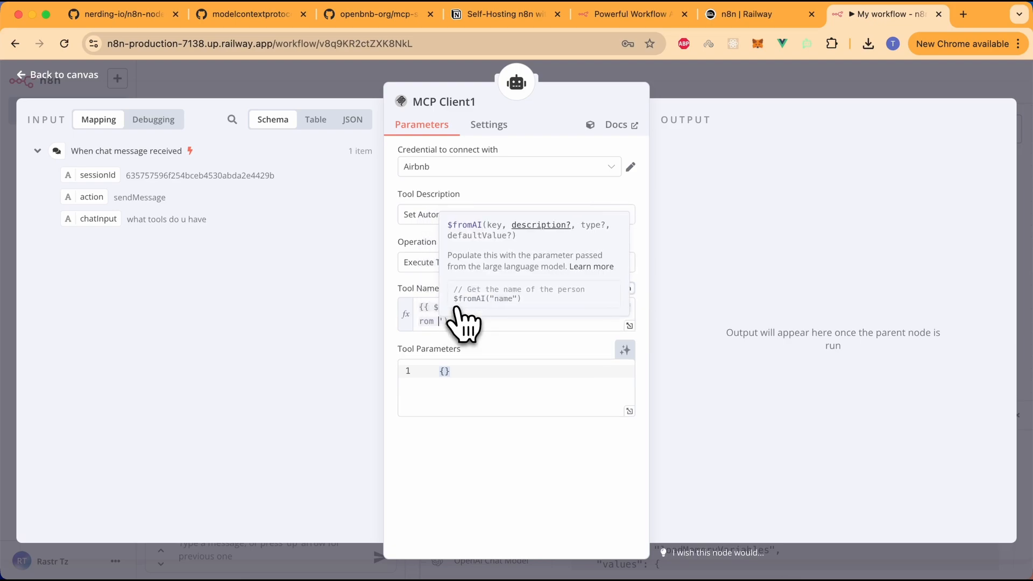
key("BackSpace")
key("BackSpace")
key("BackSpace")
key("BackSpace")
key("BackSpace")
key("BackSpace")
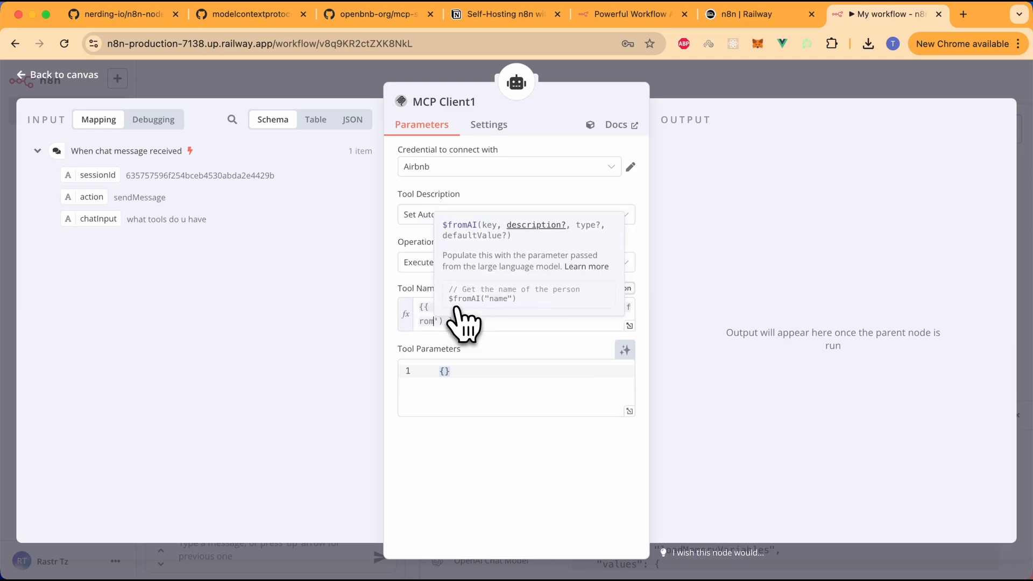
key("BackSpace")
key("BackSpace")
key("BackSpace")
key("BackSpace")
key("BackSpace")
key("BackSpace")
key("BackSpace")
key("BackSpace")
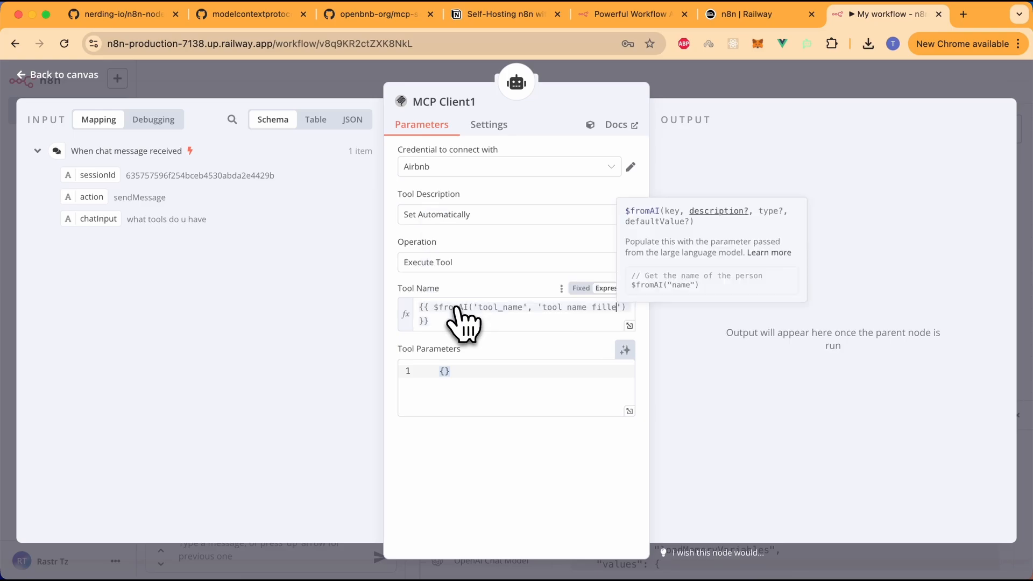
type("to be called")
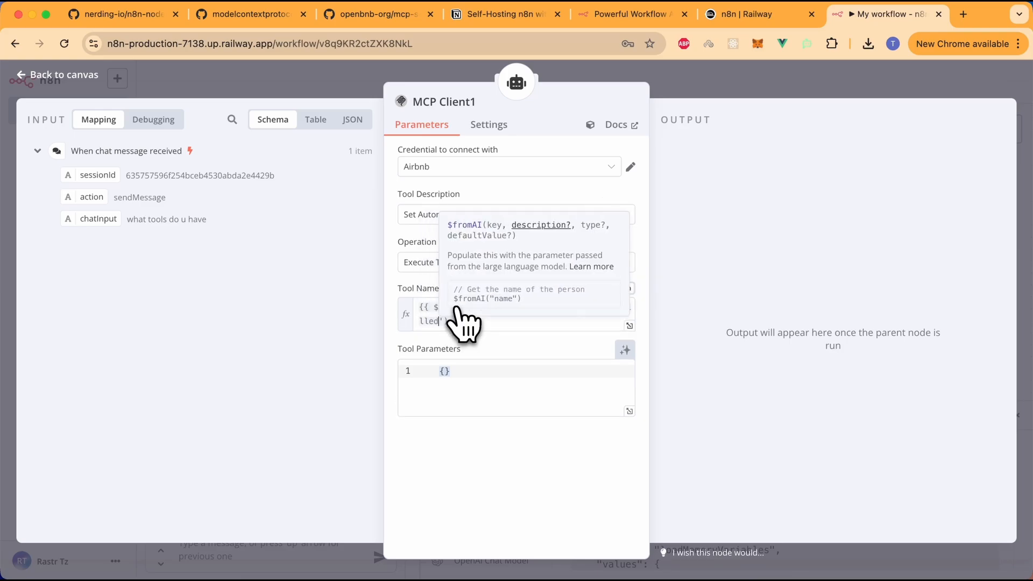
Step: Let the model define the Tool Parameters automatically and return to the canvas
left_click(446, 371)
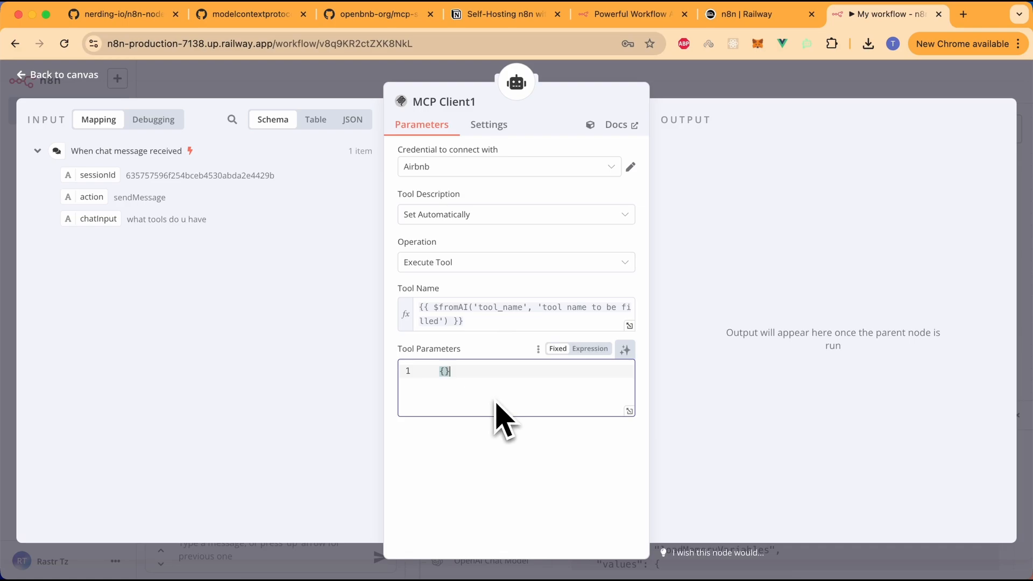
left_click(625, 350)
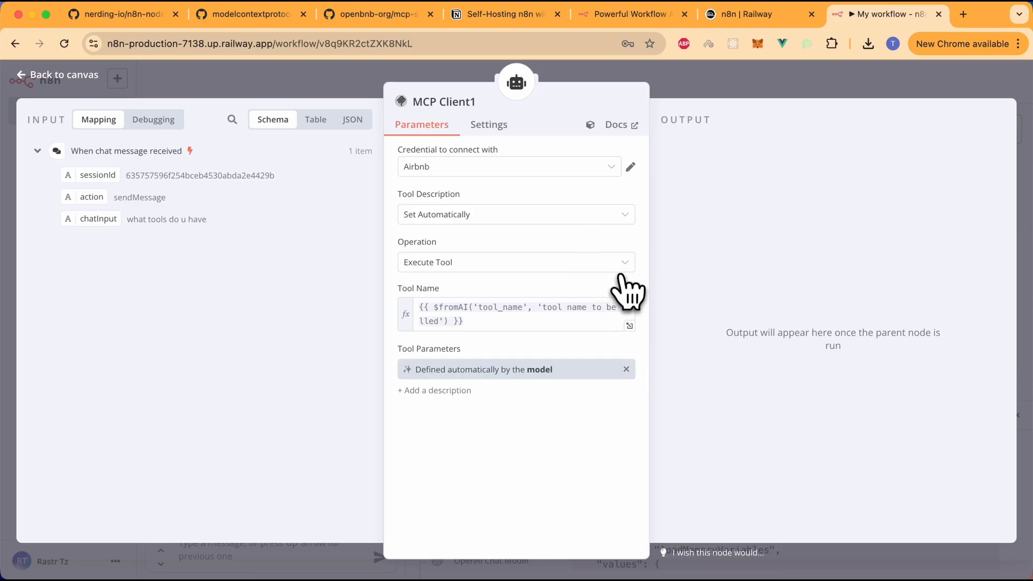
left_click(715, 87)
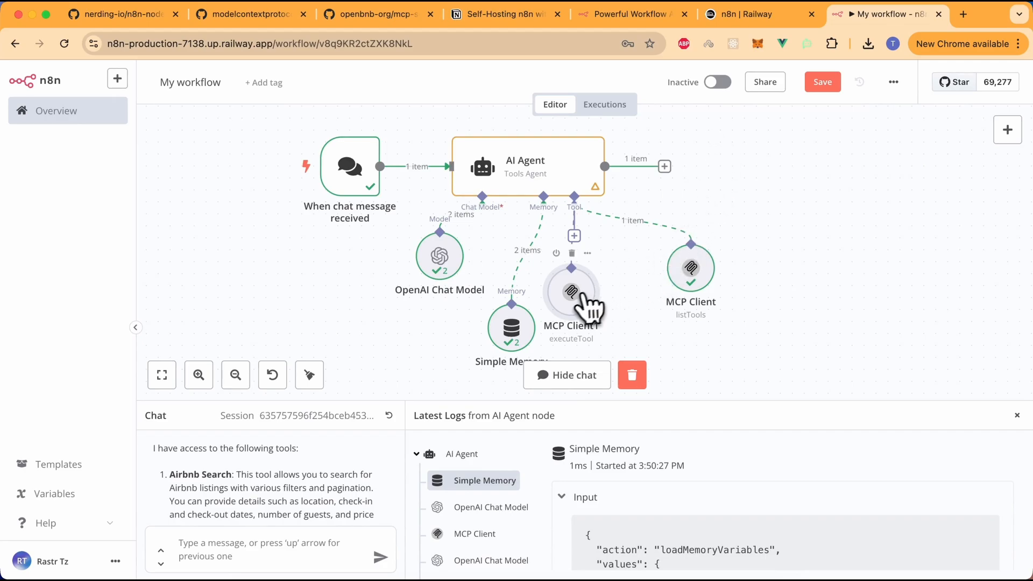
Step: Move the executeTool MCP Client node clear of Simple Memory and place the cursor in the chat message field
left_click_drag(584, 294, 623, 292)
left_click(238, 549)
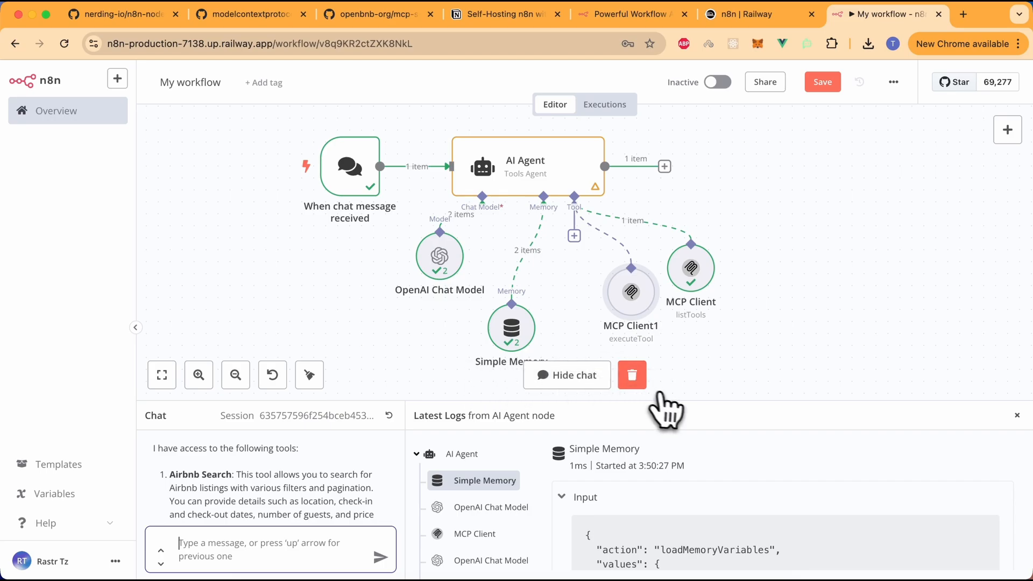
Step: Clear the last execution data and tidy up the node layout on the workflow canvas
left_click(636, 380)
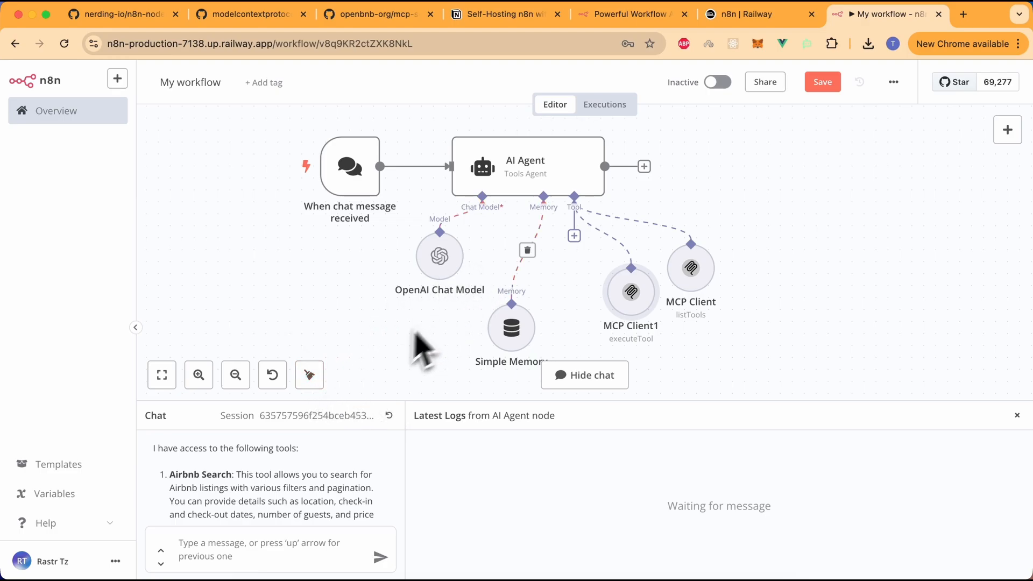
left_click(311, 375)
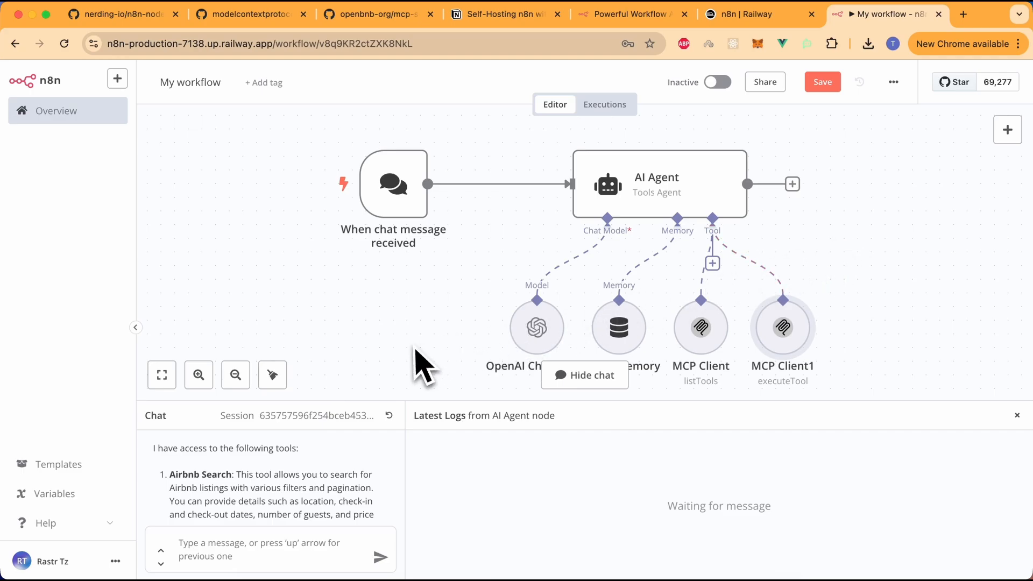
Step: Reset the chat session and send the agent the message 'hi'
left_click(389, 416)
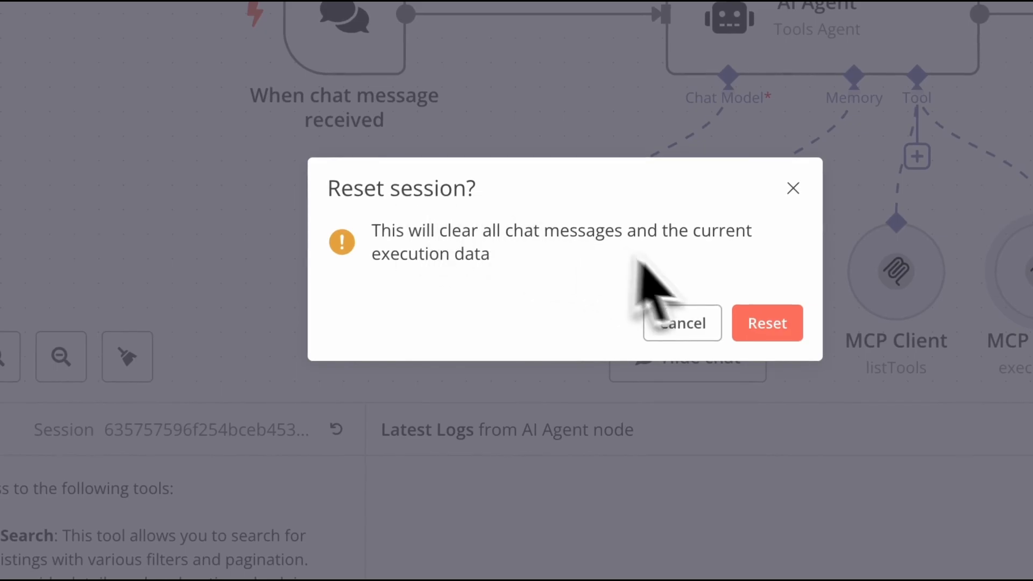
left_click(761, 329)
left_click(415, 528)
type("hi")
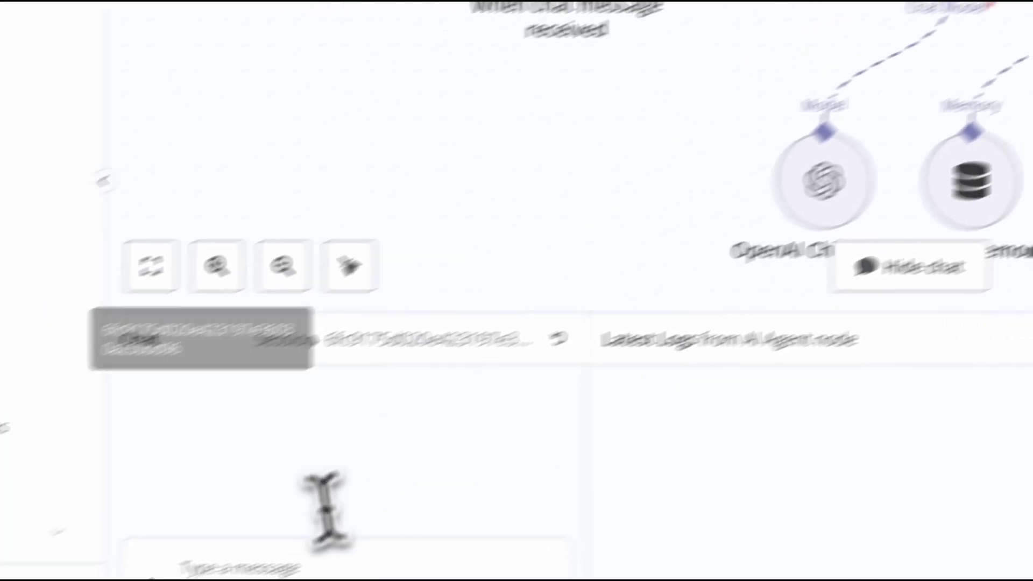
key("Return")
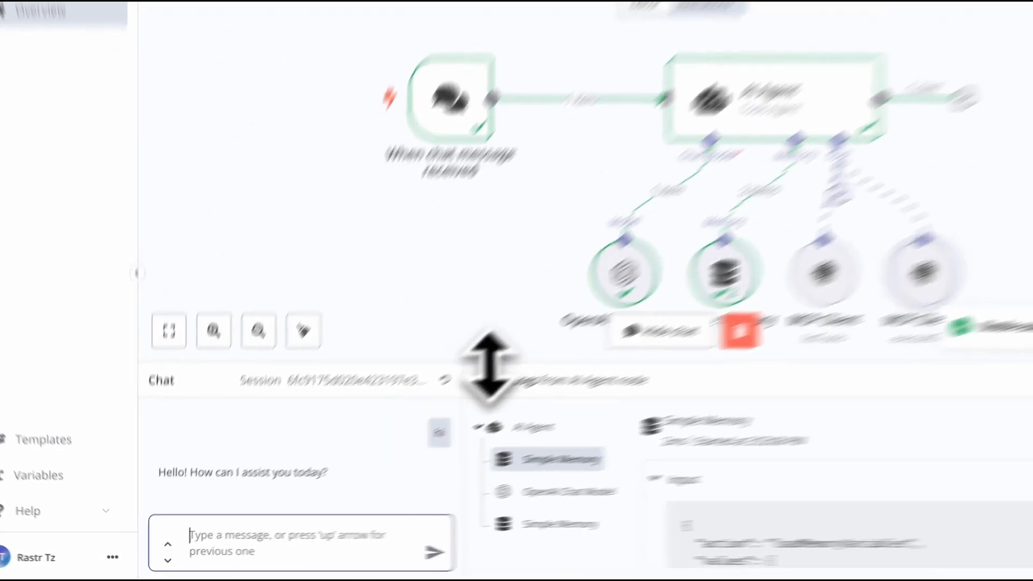
Step: Send the chat message 'can u find me an airbnb in vegas for 3 adults and 2 children, we have a pet with us.'
mouse_move(489, 368)
left_mouse_down()
mouse_move(485, 315)
mouse_move(491, 369)
left_mouse_up()
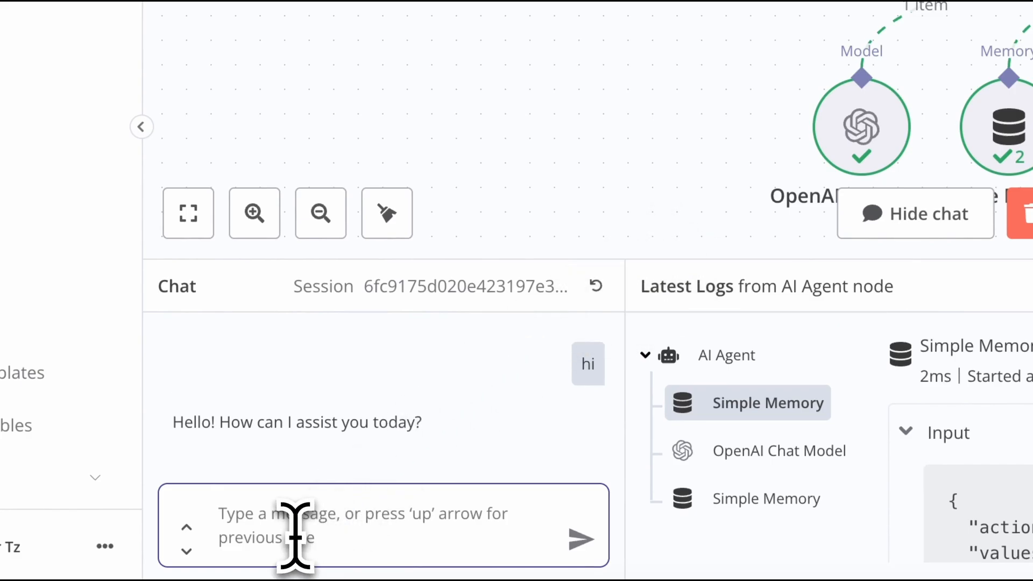
type("can u fin")
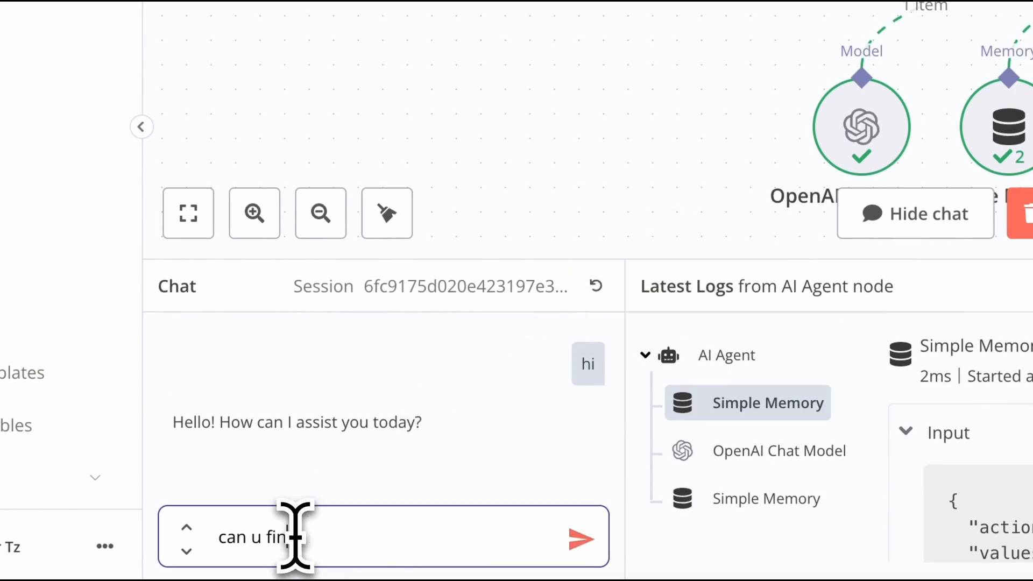
type("d me an airbnb in vegas for 3")
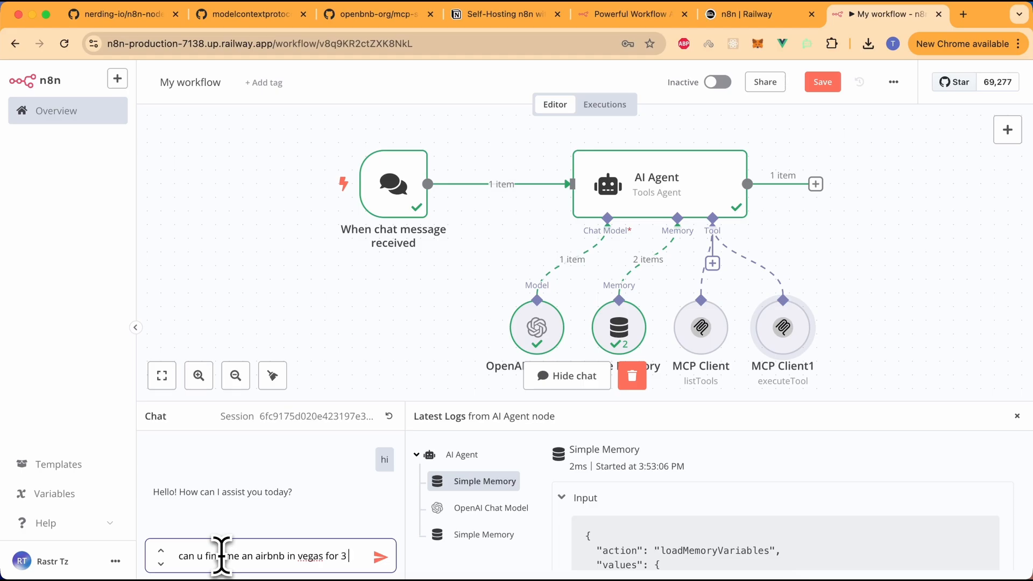
type("ad")
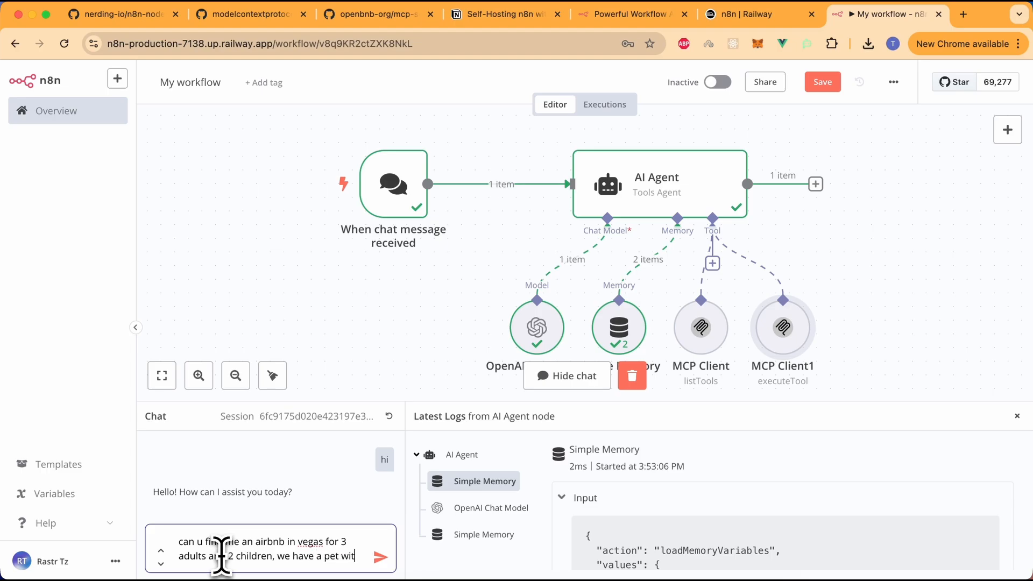
type("h us.")
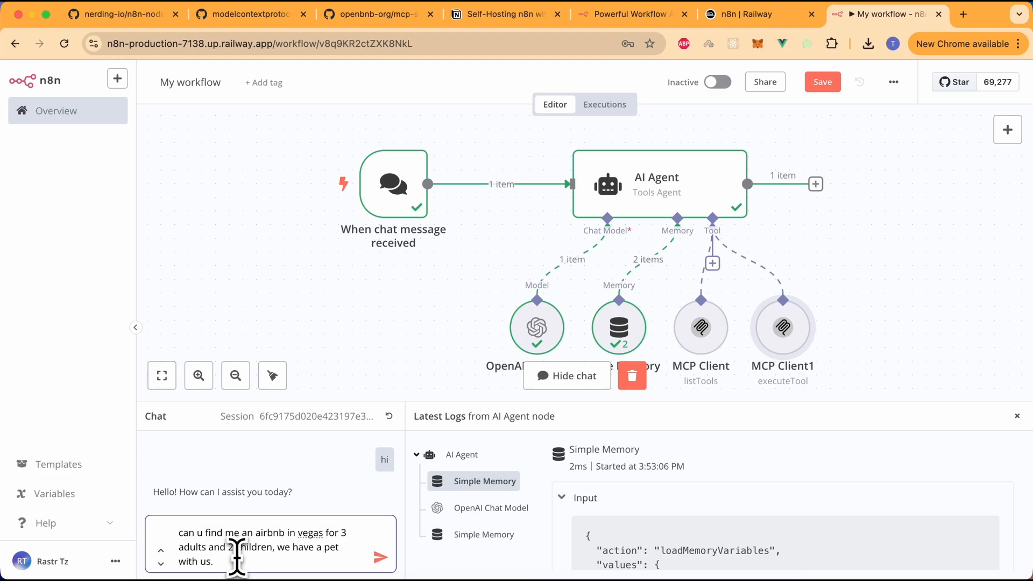
key("Return")
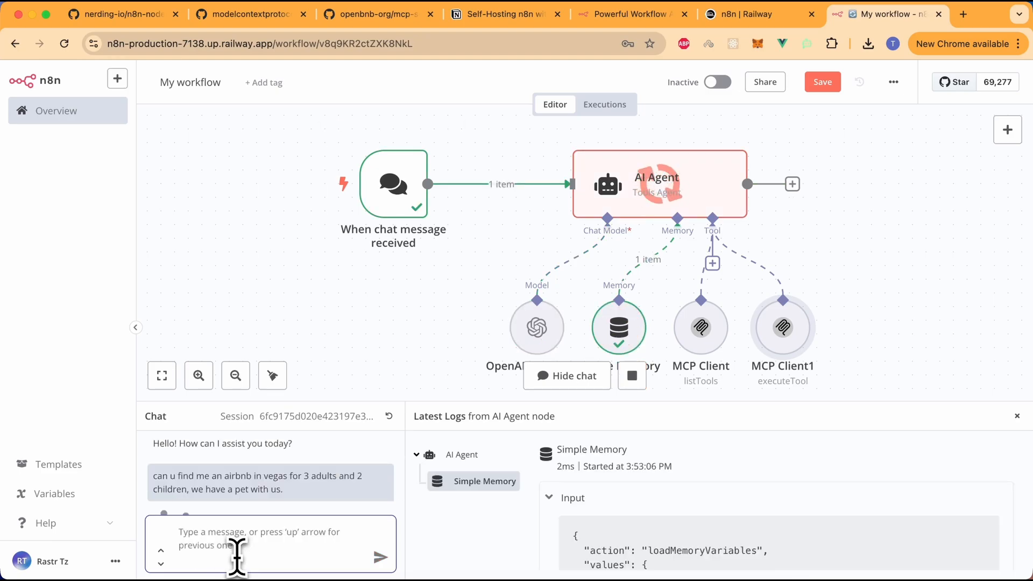
Step: Make the chat area slightly taller, ask the agent 'what tools do u have' and read its reply
left_click_drag(425, 407, 427, 380)
left_click(222, 554)
type("what")
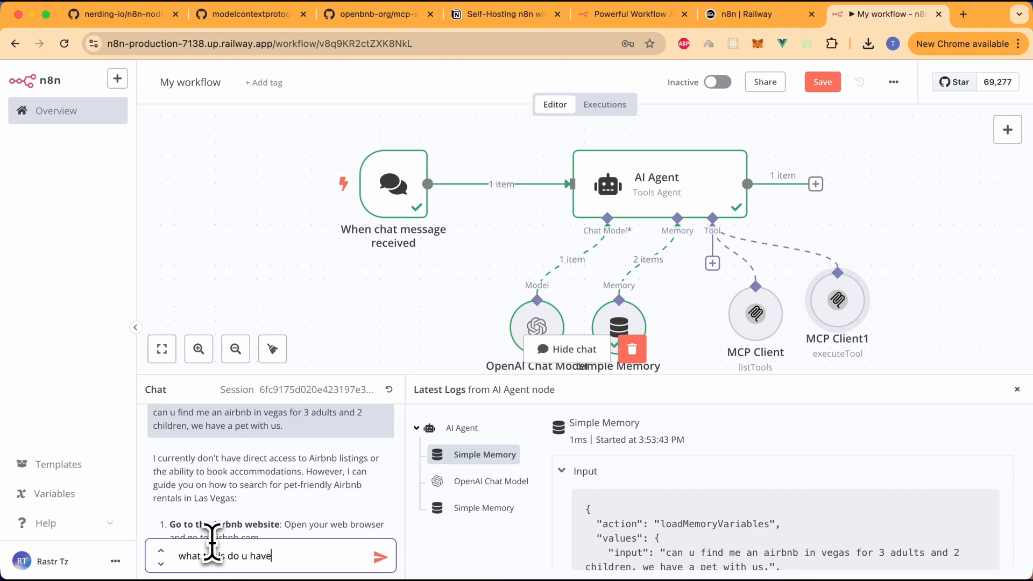
type(" tools do u have")
key("Return")
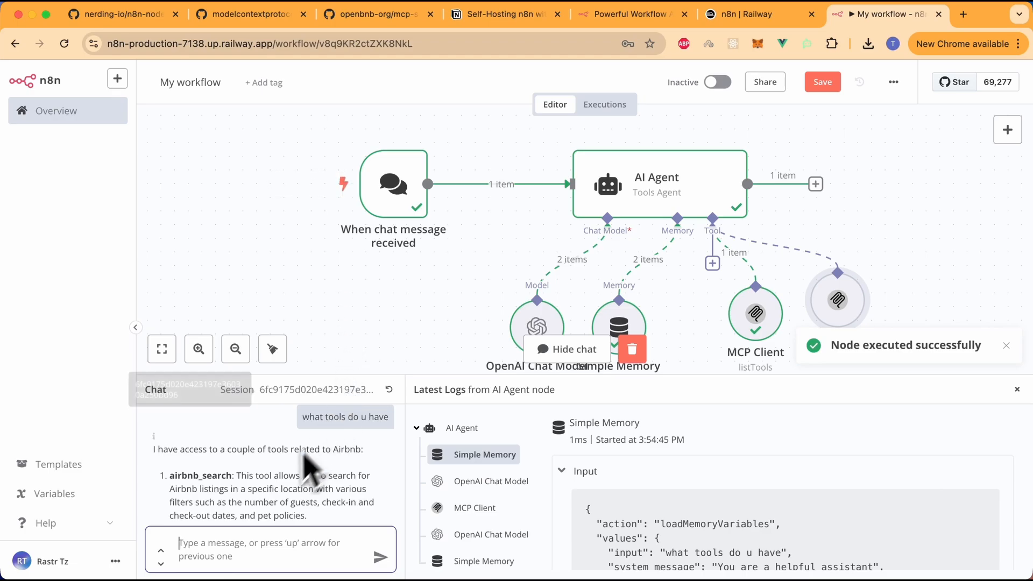
scroll(288, 487, "down", 4)
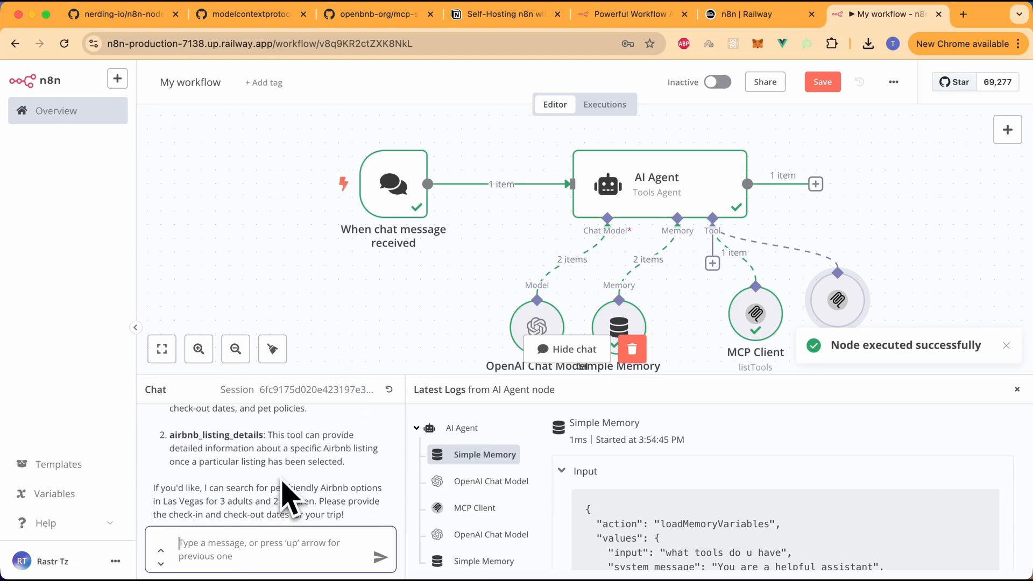
scroll(284, 483, "up", 2)
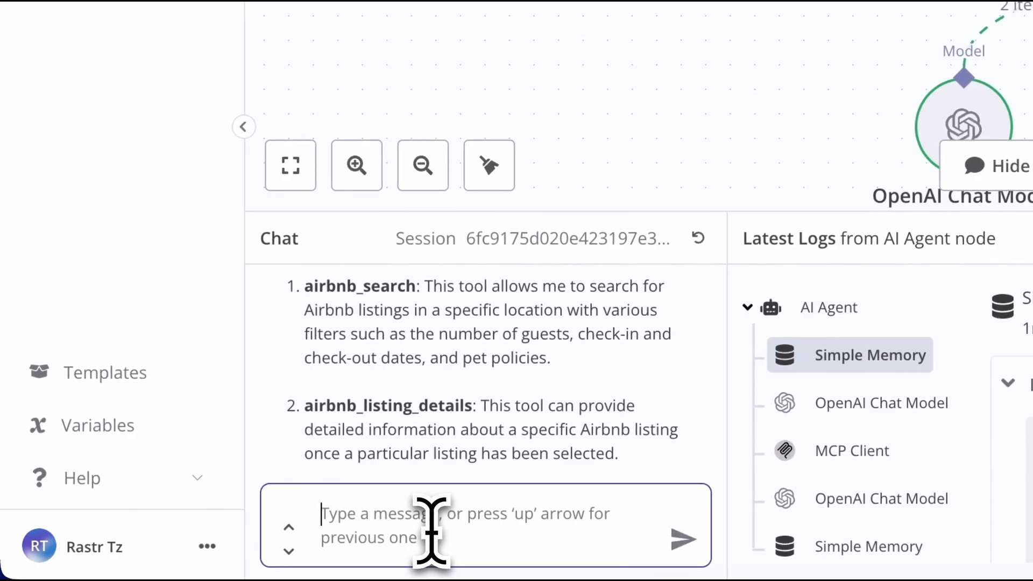
type("what")
key("BackSpace")
key("BackSpace")
key("BackSpace")
key("BackSpace")
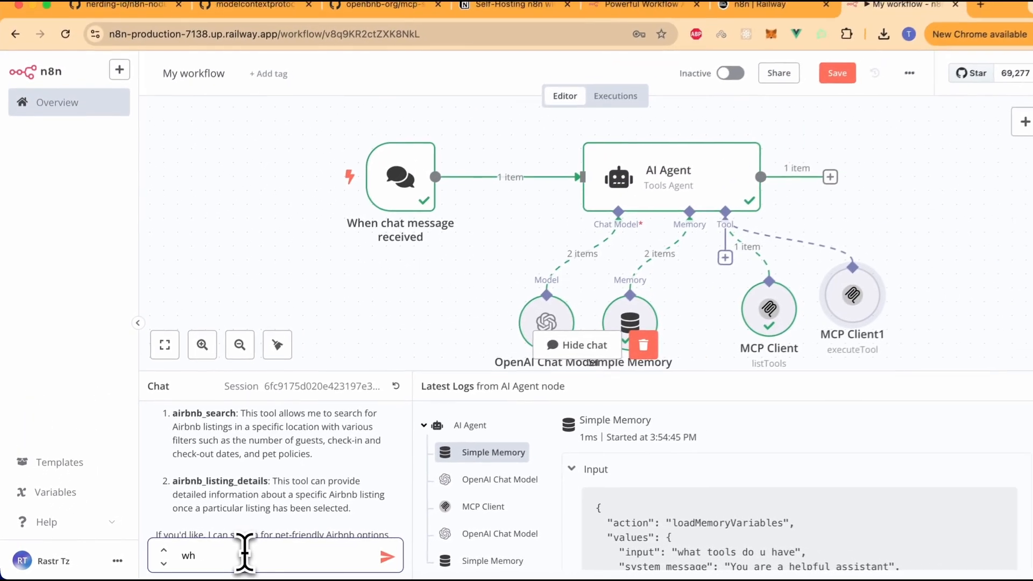
Step: Copy the earlier Vegas Airbnb request from the chat history and send it to the agent as a new message
scroll(269, 484, "up", 10)
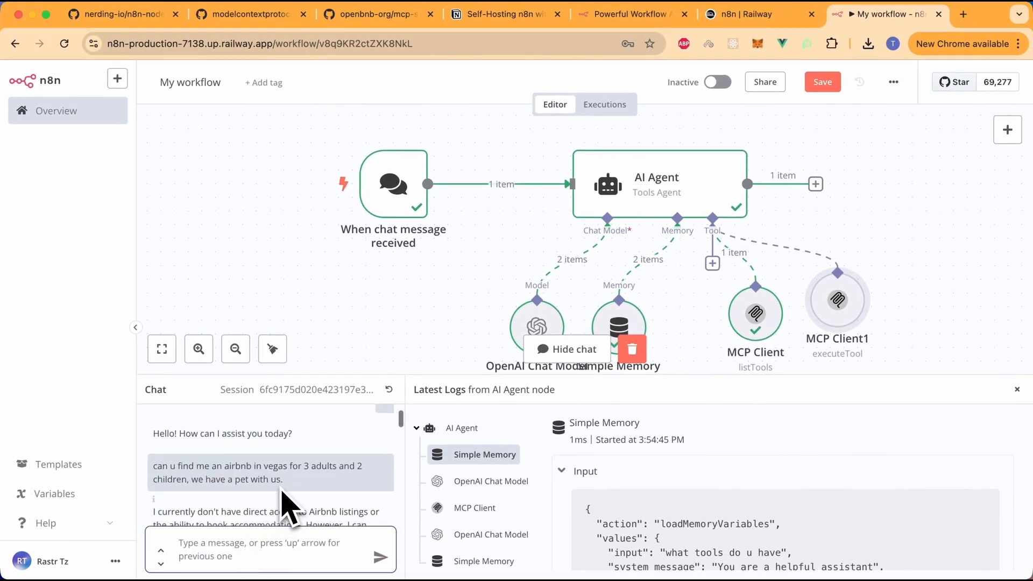
scroll(237, 492, "down", 1)
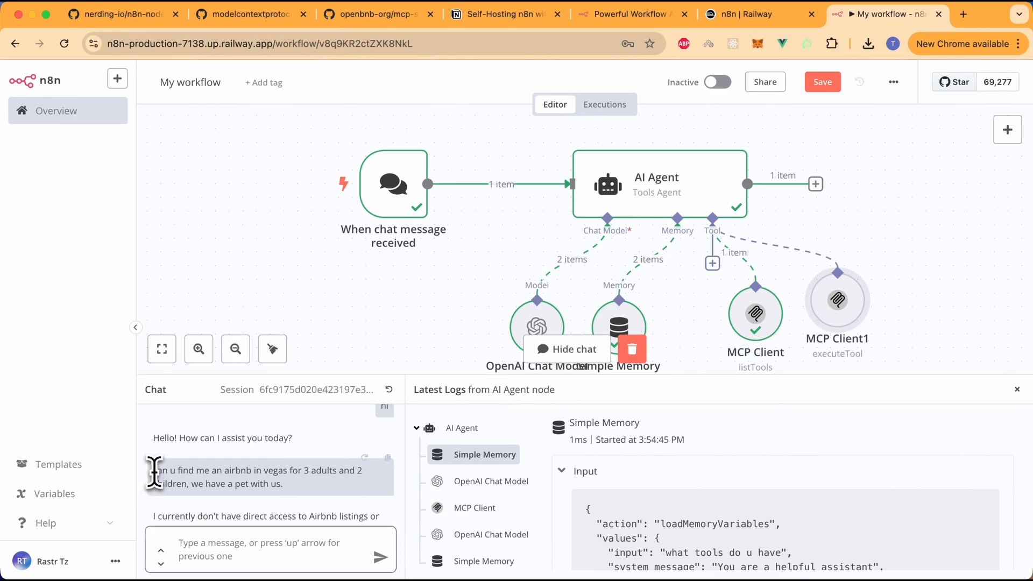
left_click_drag(155, 471, 287, 492)
key("ctrl+c")
left_click(218, 554)
key("ctrl+v")
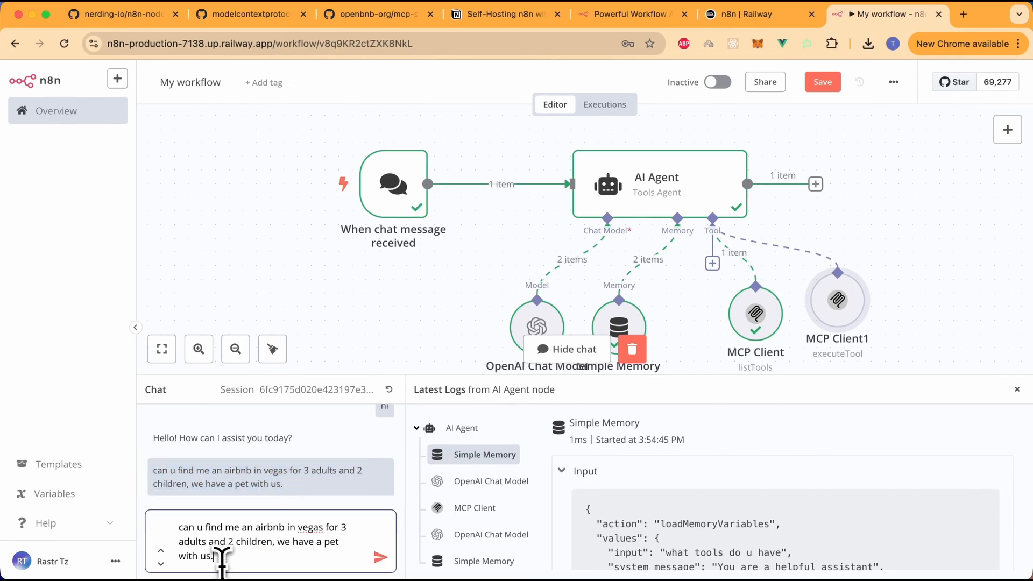
scroll(263, 468, "down", 10)
key("Return")
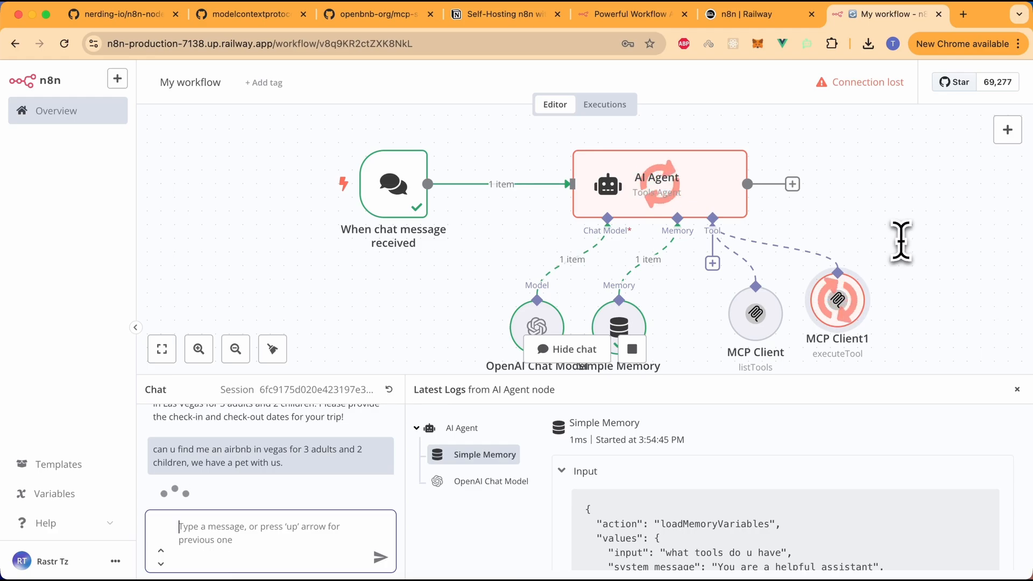
Step: Check the n8n project on Railway while the agent is running and return to the workflow
scroll(902, 240, "down", 1)
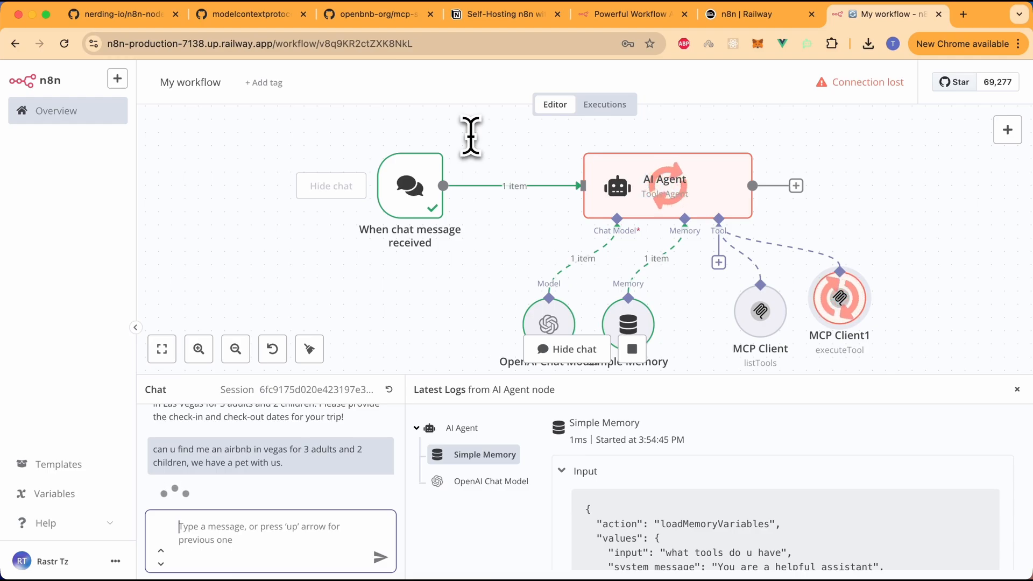
mouse_move(880, 339)
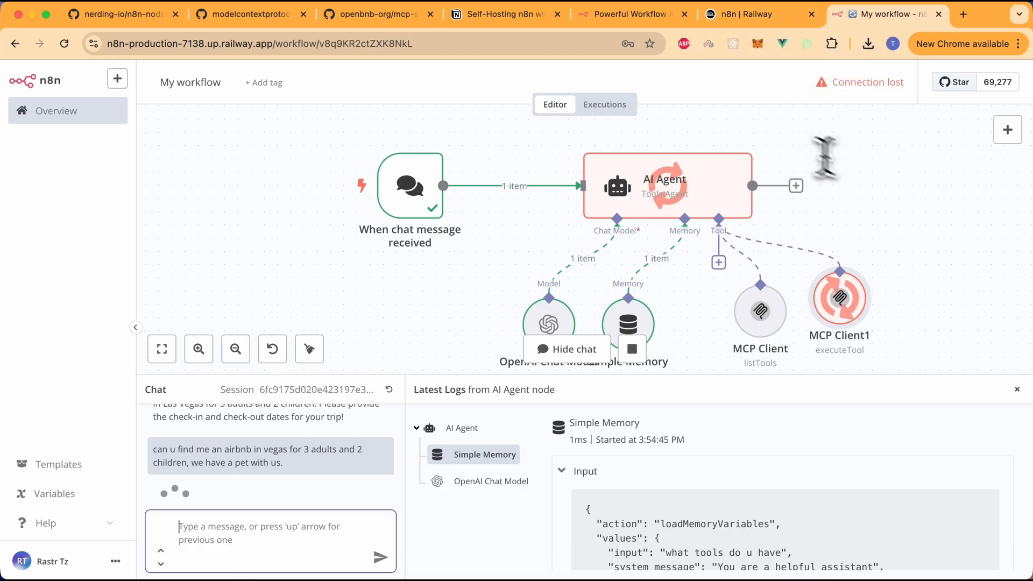
left_click(756, 14)
key("ctrl+Tab")
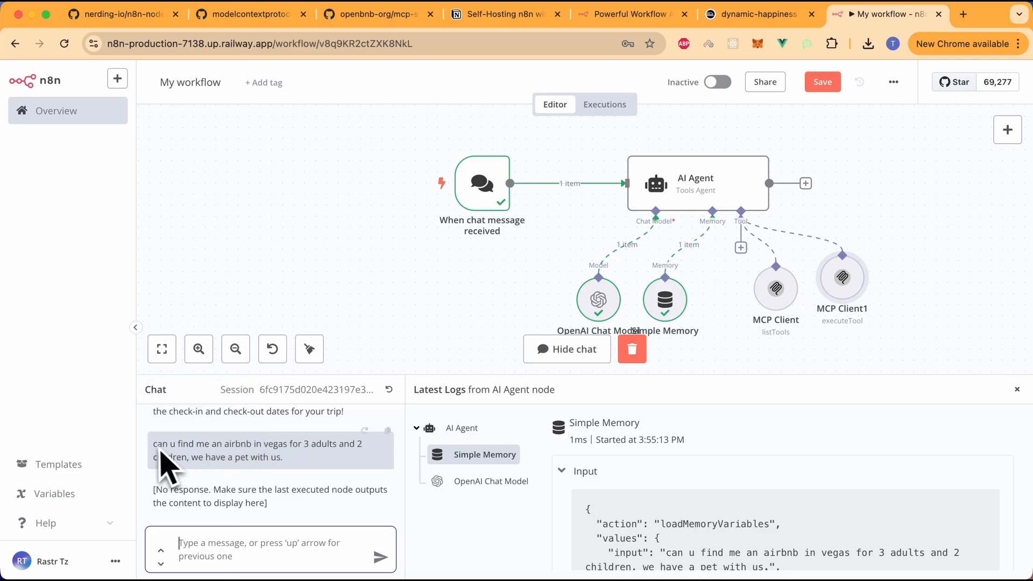
Step: Send the Vegas Airbnb request to the agent once more and save the workflow
left_click_drag(154, 447, 317, 487)
left_click(207, 547)
key("ctrl+v")
key("Return")
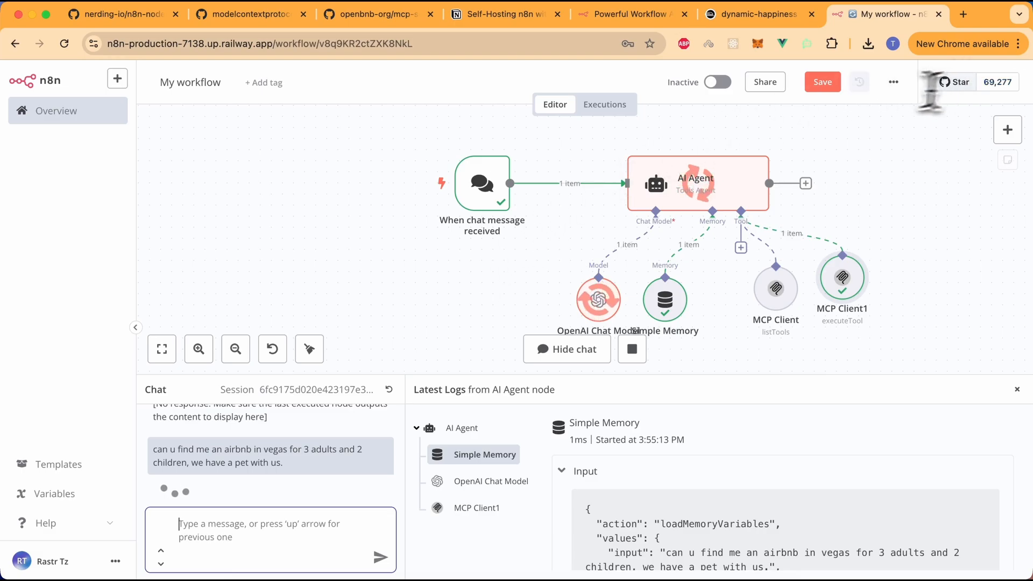
left_click(834, 82)
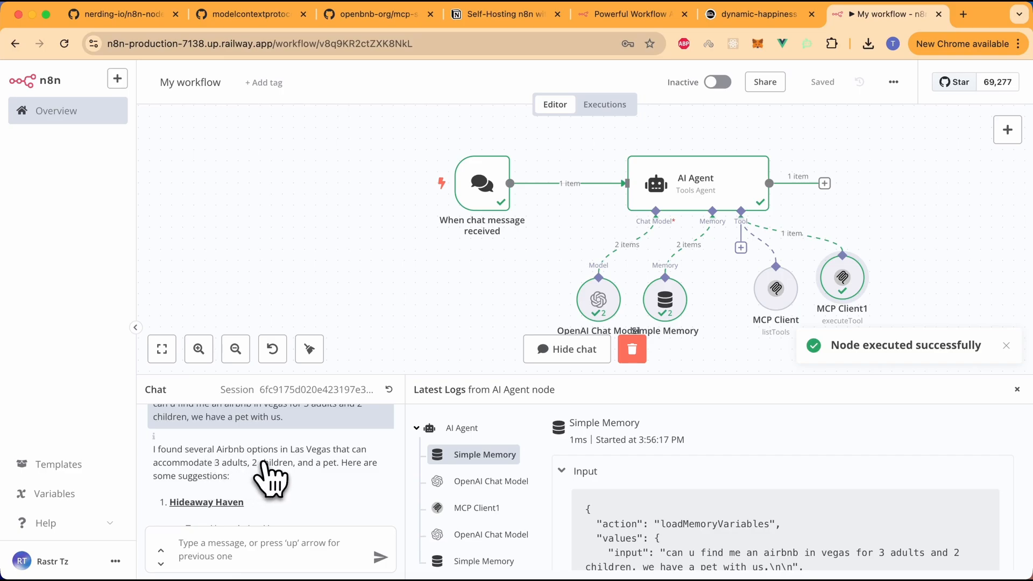
Step: Review the agent's listing suggestions, view the Hideaway Haven listing in a new browser tab and close that tab
scroll(263, 463, "down", 1)
scroll(272, 479, "down", 4)
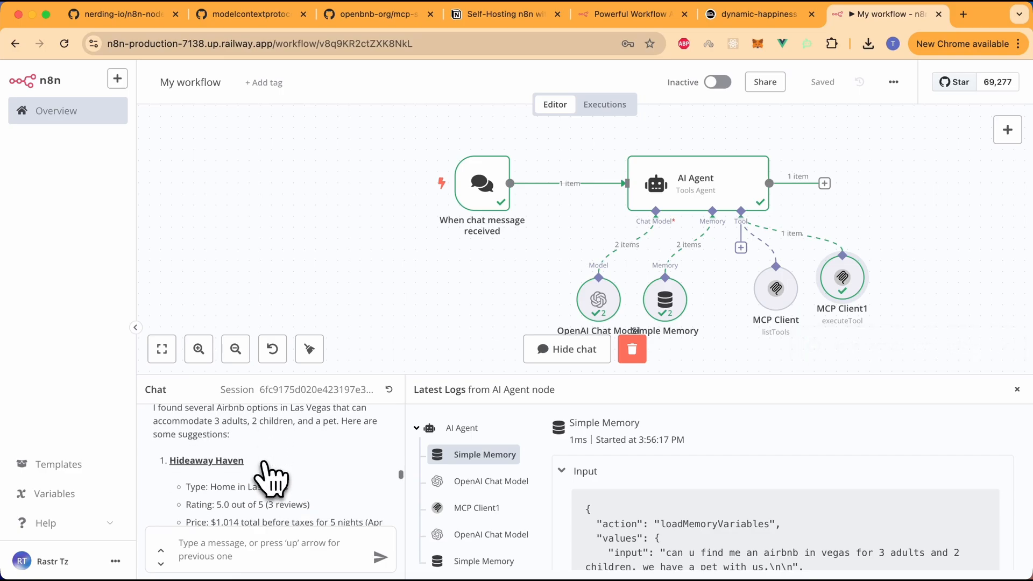
scroll(271, 477, "up", 2)
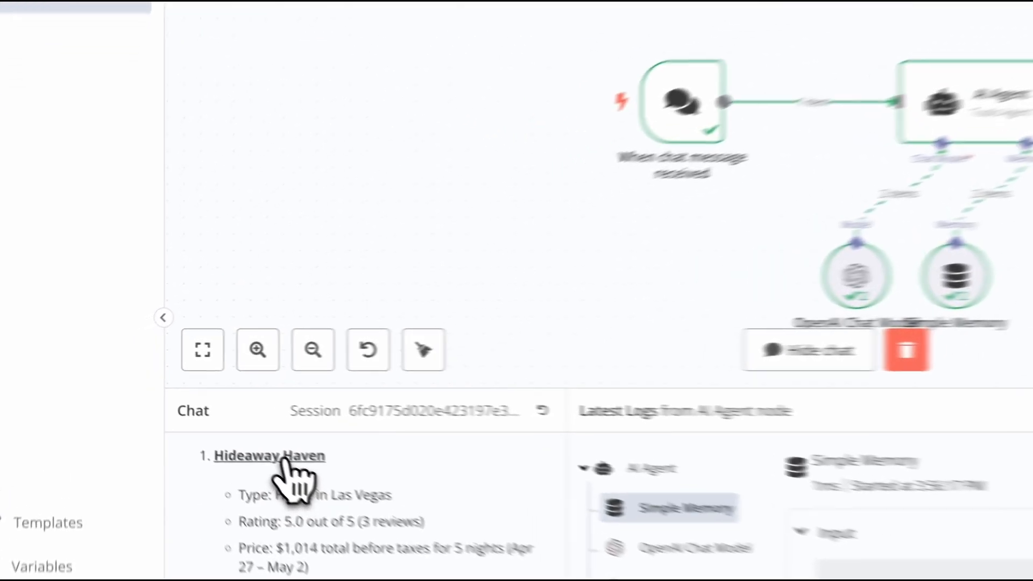
right_click(207, 422)
left_click(433, 360)
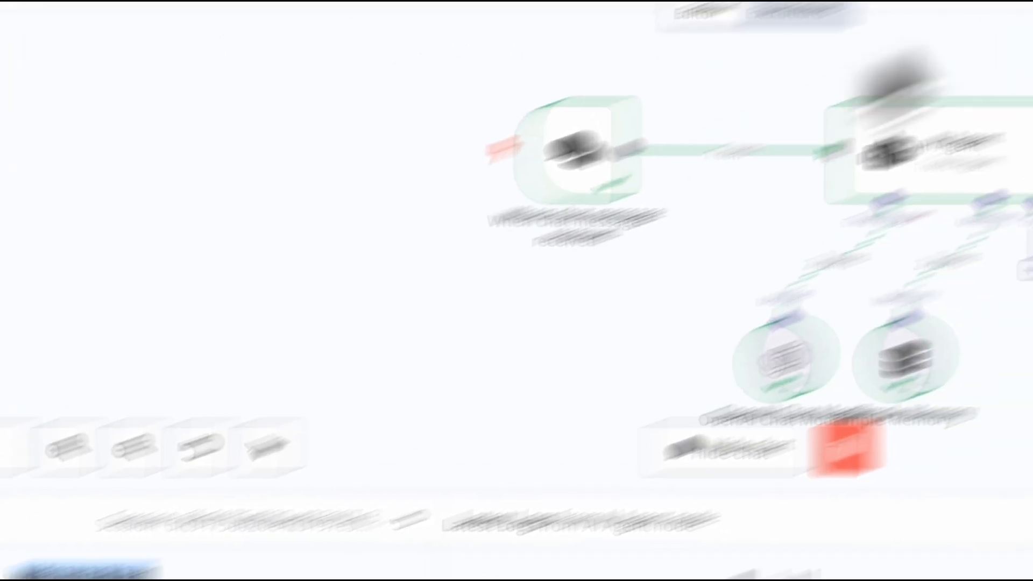
left_click(879, 24)
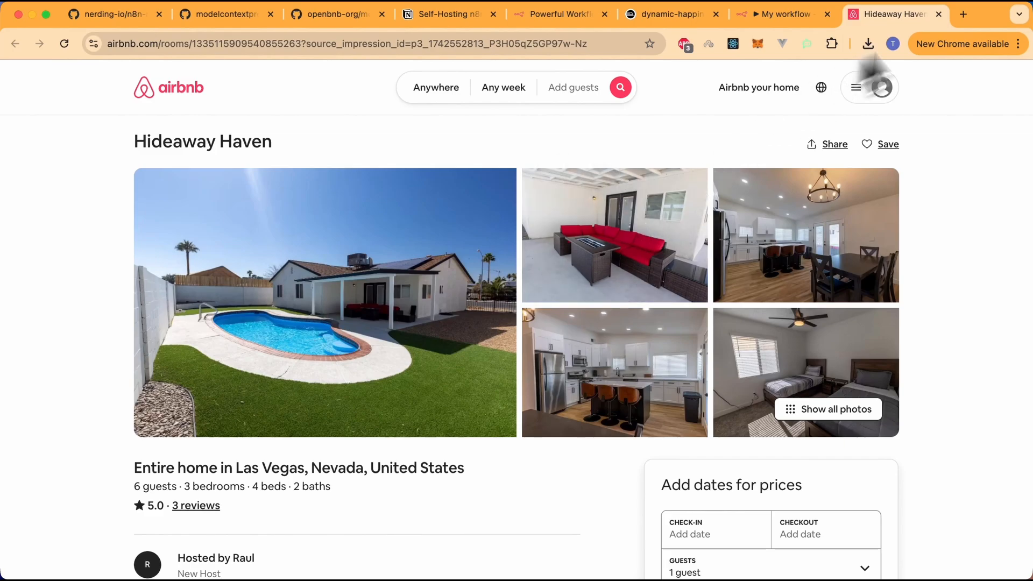
left_click(939, 14)
Step: Read the remaining suggestions, view the reply's link to more Airbnb options in a new browser tab and close that tab
scroll(261, 503, "down", 10)
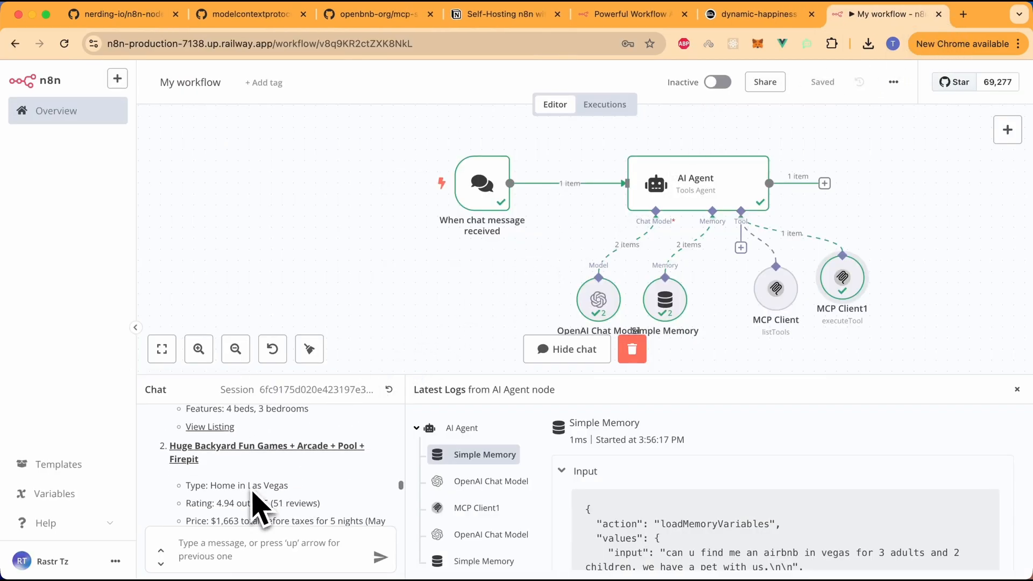
scroll(260, 509, "down", 3)
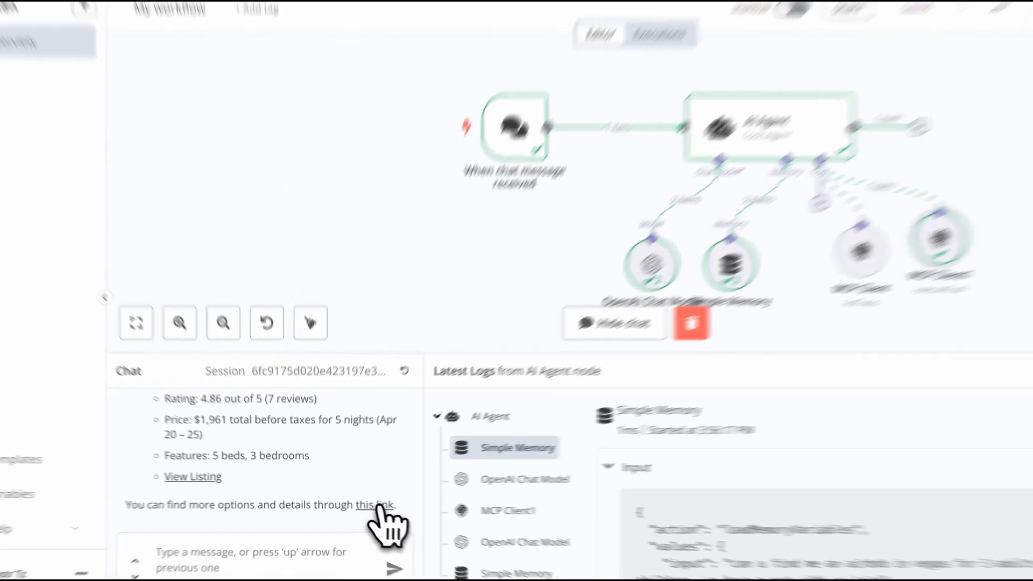
right_click(380, 507)
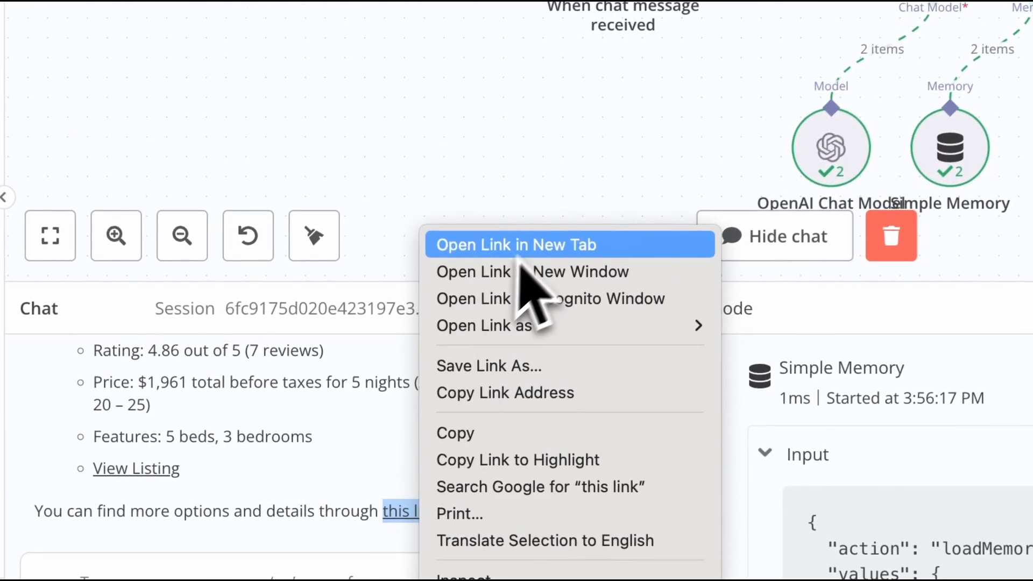
left_click(474, 278)
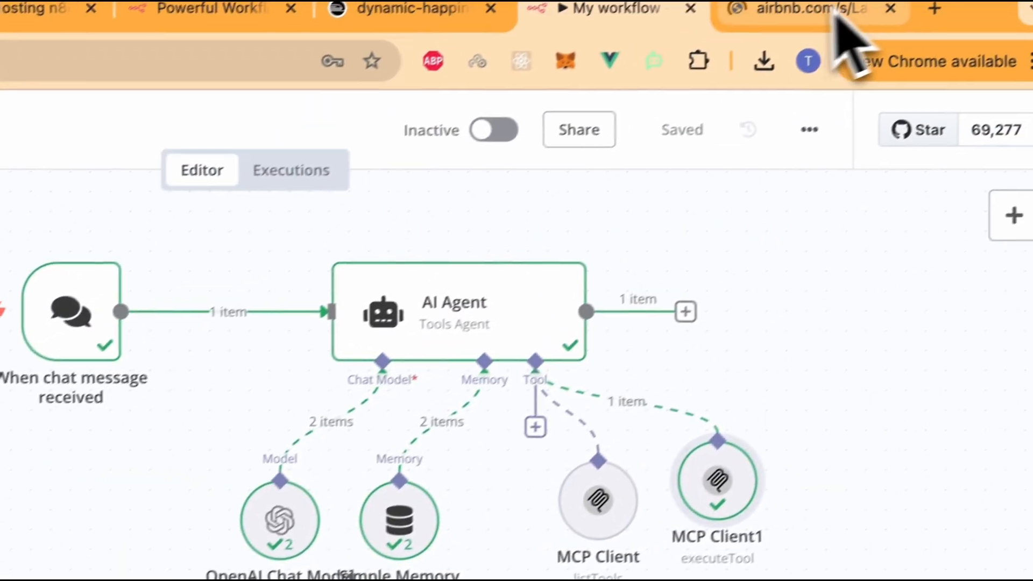
left_click(837, 16)
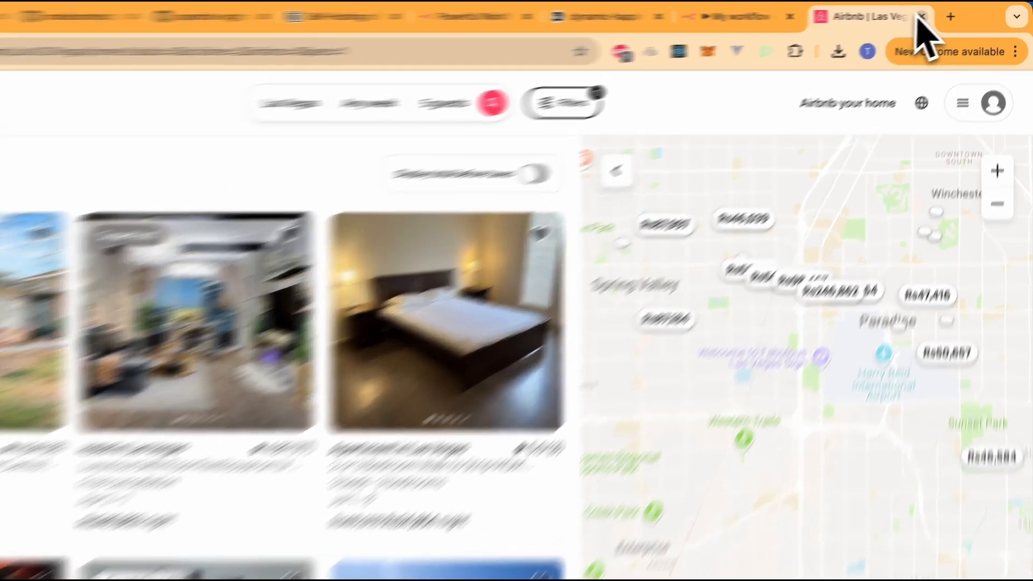
left_click(939, 15)
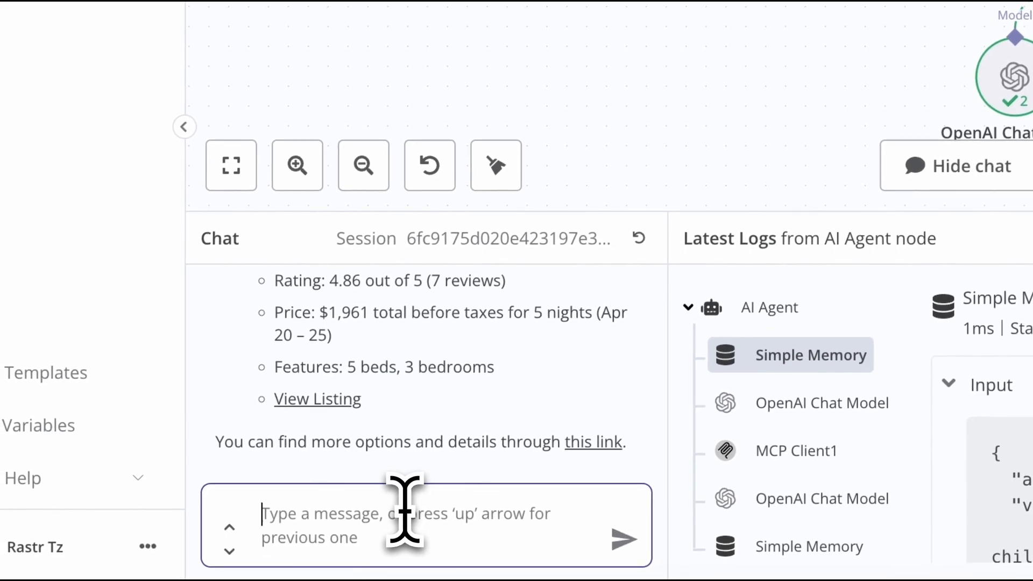
Step: Send the agent the follow-up message "we actually have another adult." and read through its reply
type("we ac")
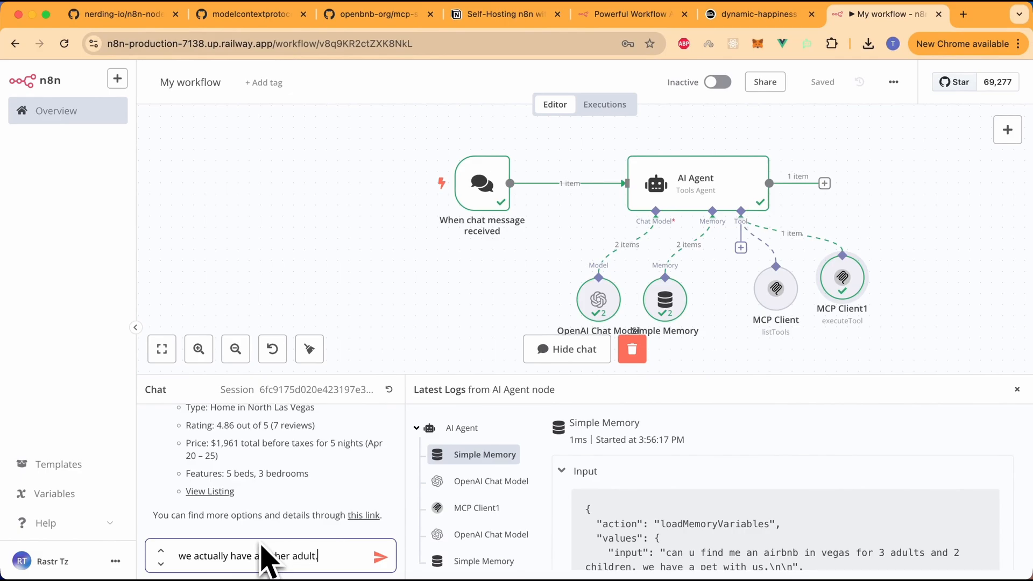
type("tually have another adult.")
key("Return")
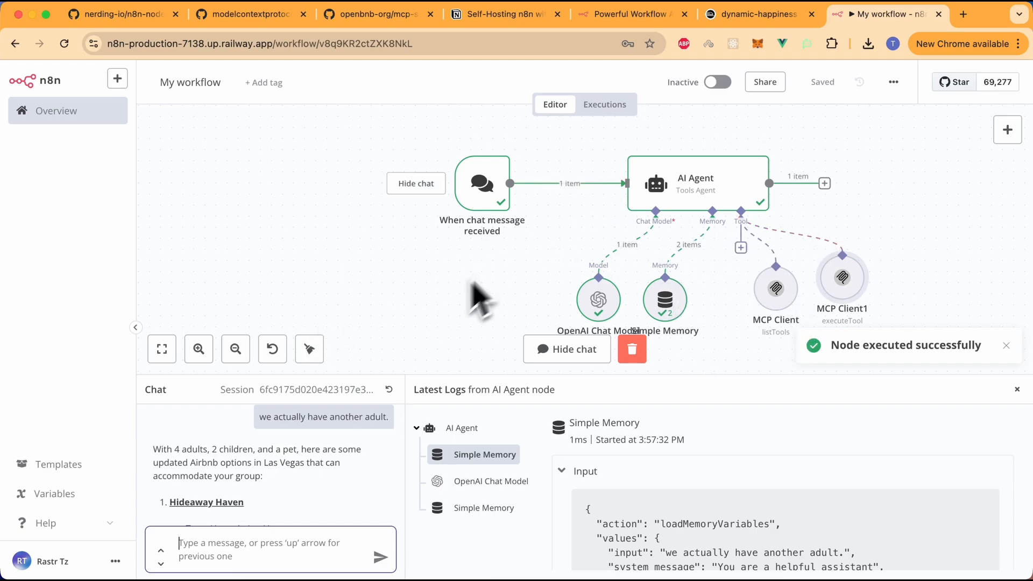
scroll(272, 521, "down", 6)
scroll(272, 521, "down", 3)
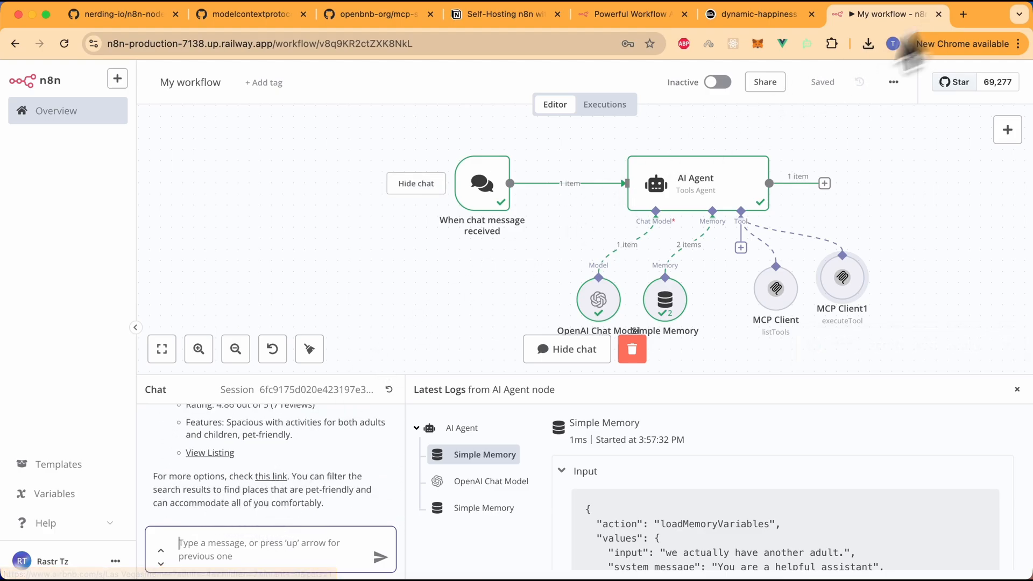
Step: Open the earlier reply's link to more Airbnb options in a new browser tab, check its search guests and return to the workflow
scroll(295, 492, "up", 10)
scroll(295, 492, "down", 5)
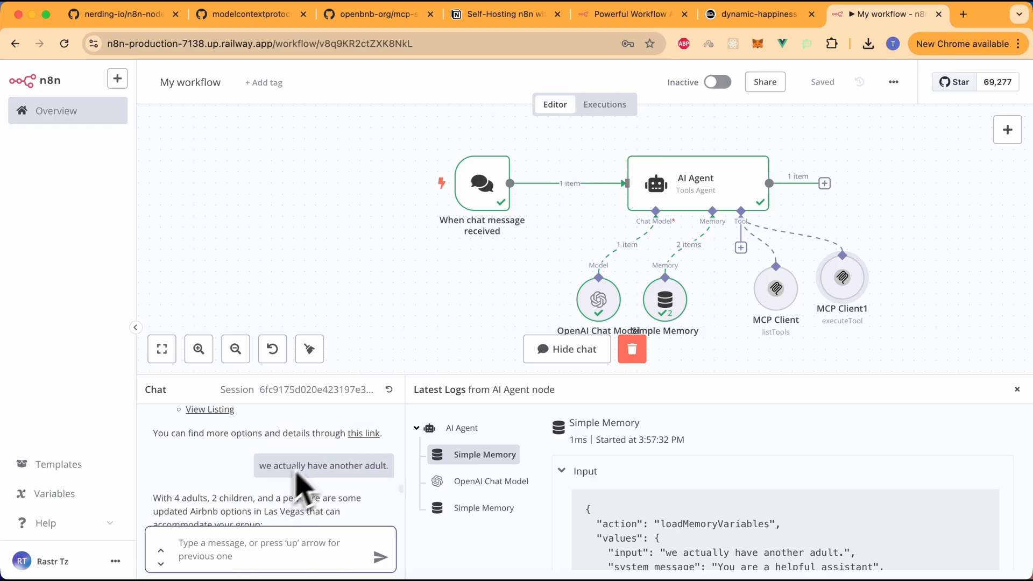
right_click(364, 434)
left_click(409, 357)
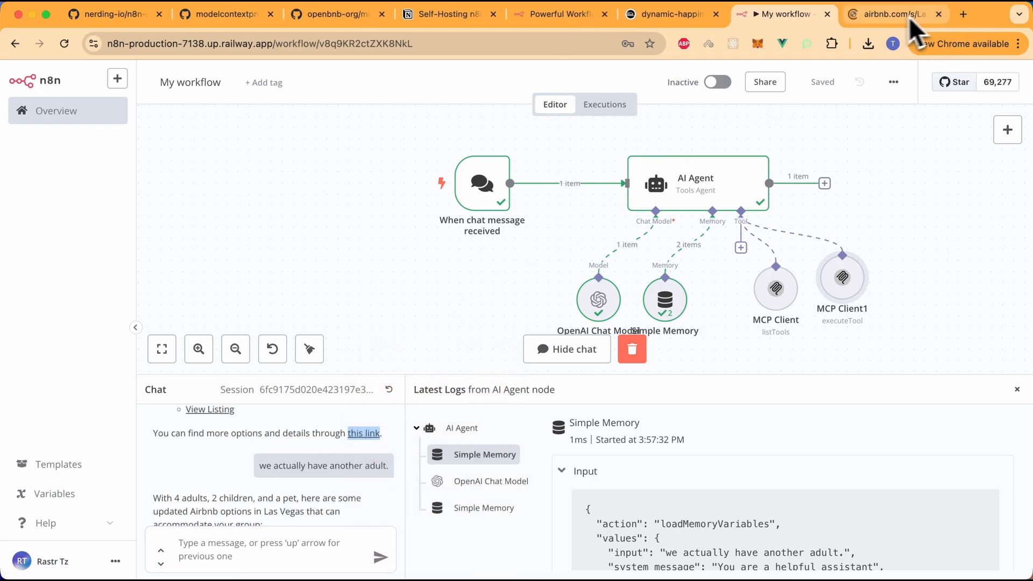
left_click(910, 15)
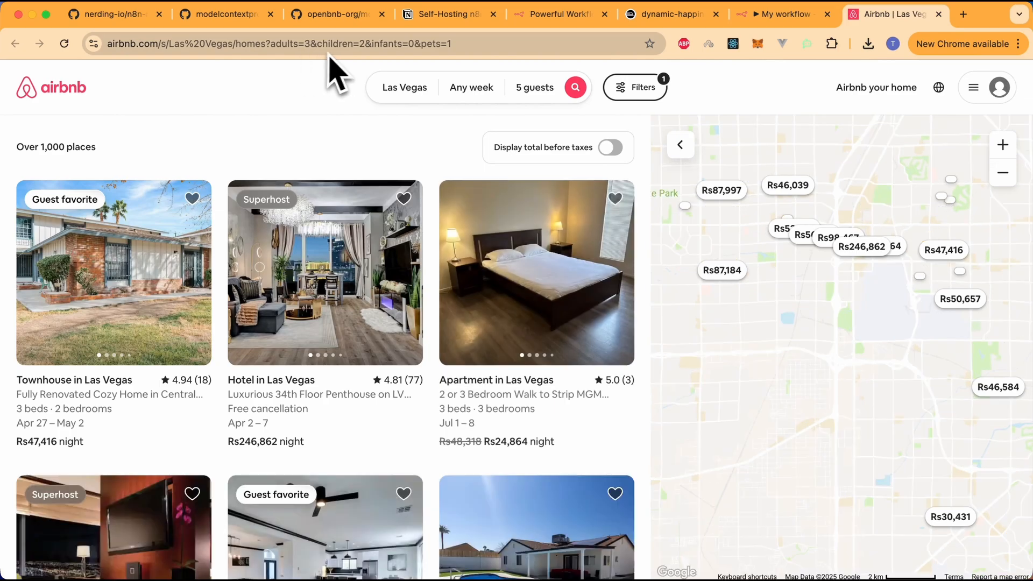
left_click(786, 15)
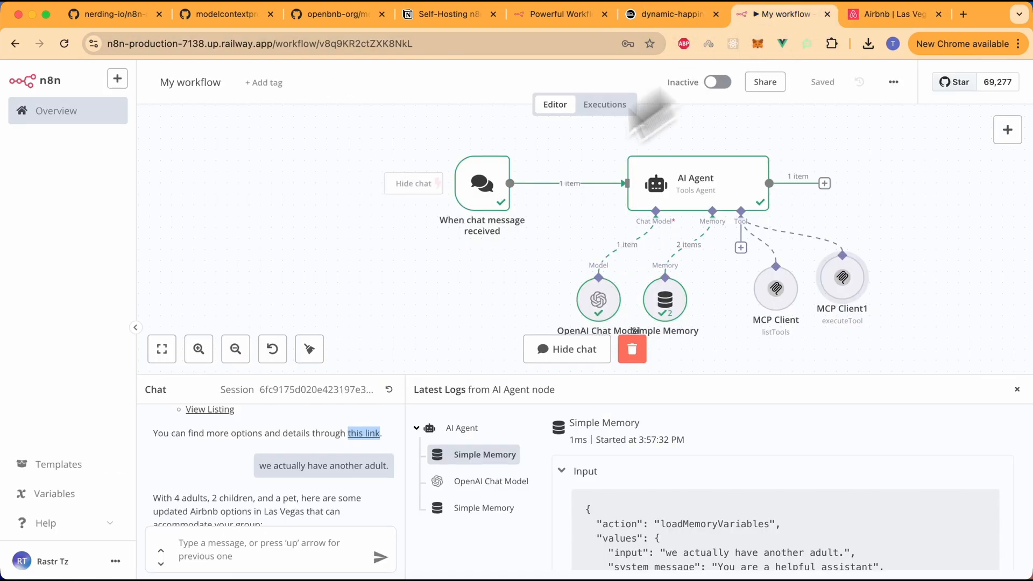
Step: Open the updated reply's link to more options in a new browser tab, check its guest numbers and return to the workflow
scroll(309, 474, "down", 5)
scroll(309, 474, "down", 6)
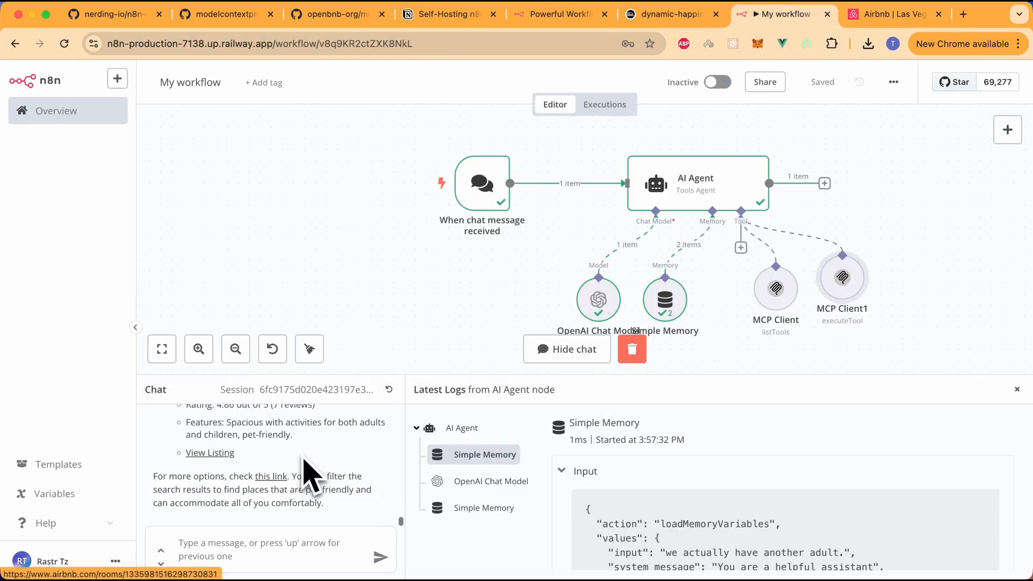
right_click(274, 476)
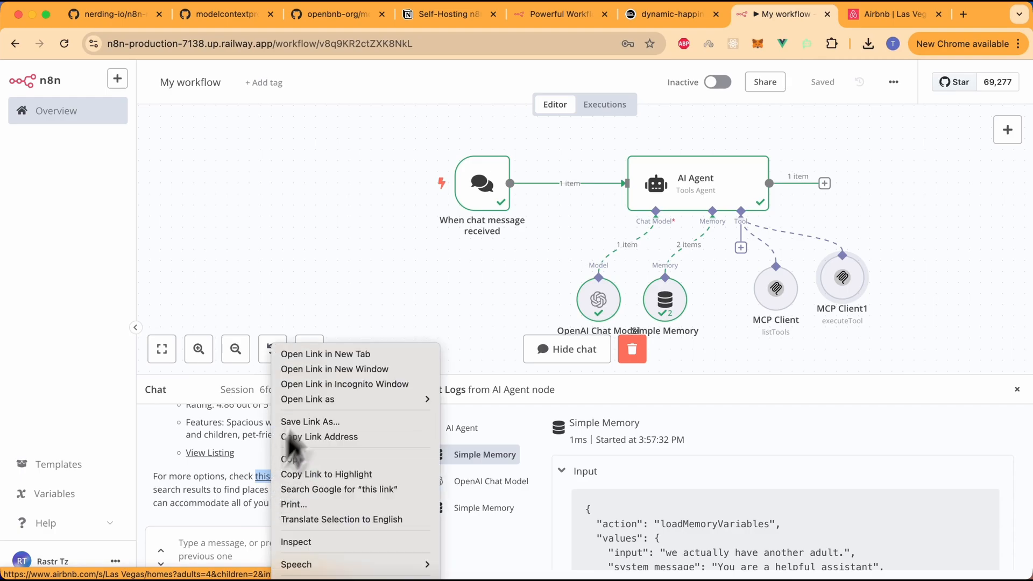
left_click(362, 358)
left_click(900, 15)
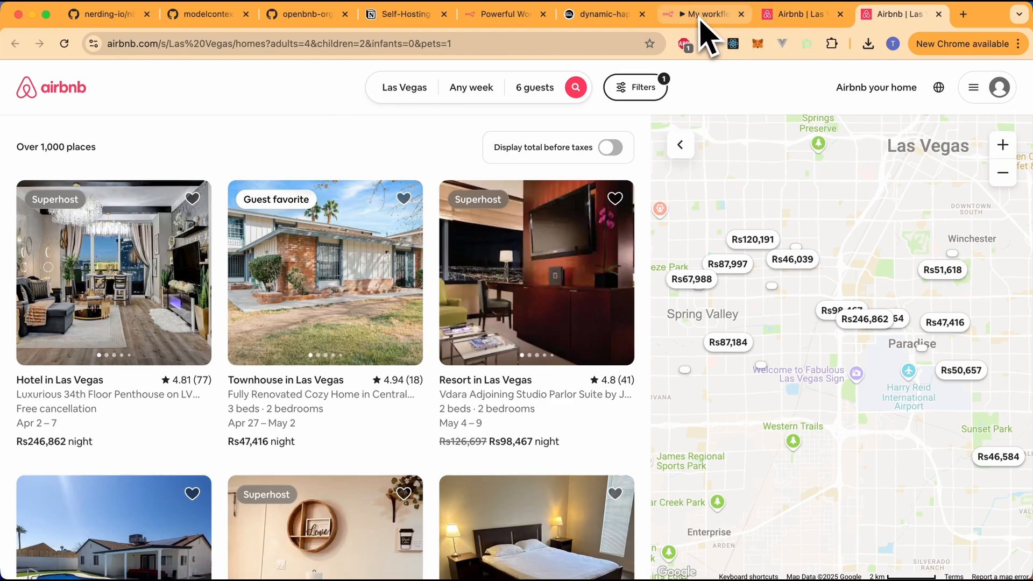
left_click(700, 16)
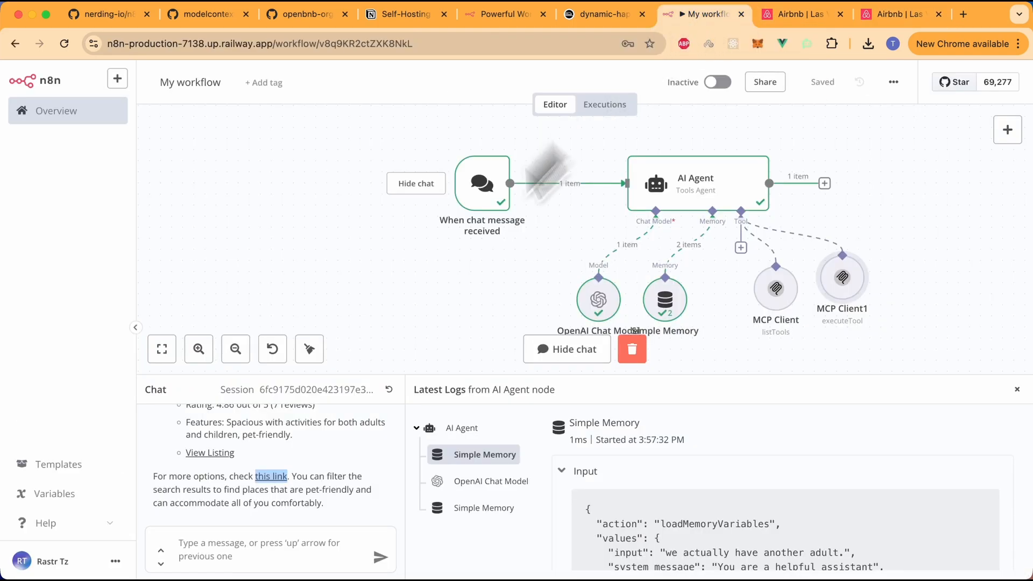
Step: Look back over the conversation and move the Simple Memory node farther away from the OpenAI Chat Model node
scroll(295, 468, "up", 3)
scroll(296, 468, "down", 10)
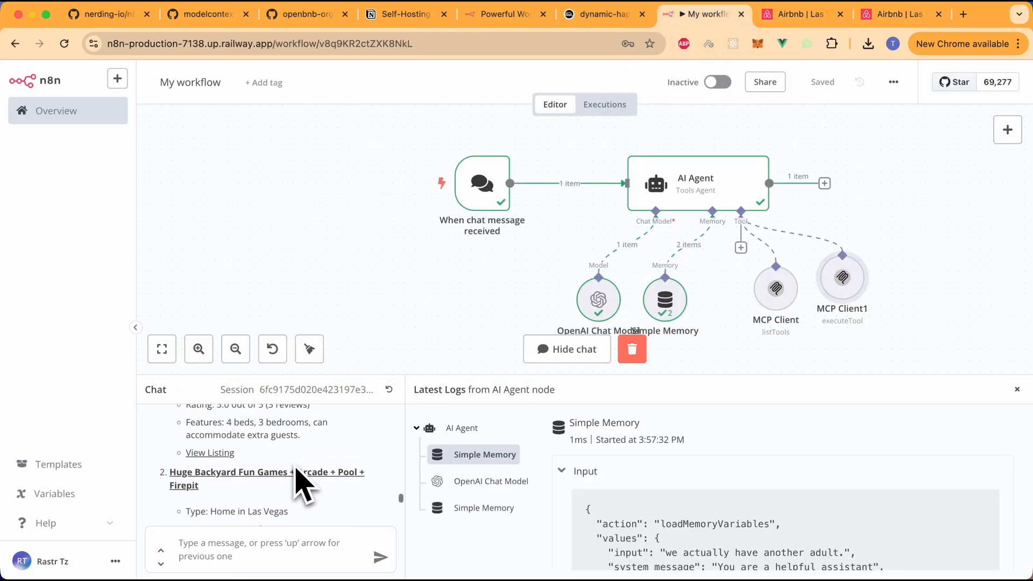
scroll(296, 468, "up", 3)
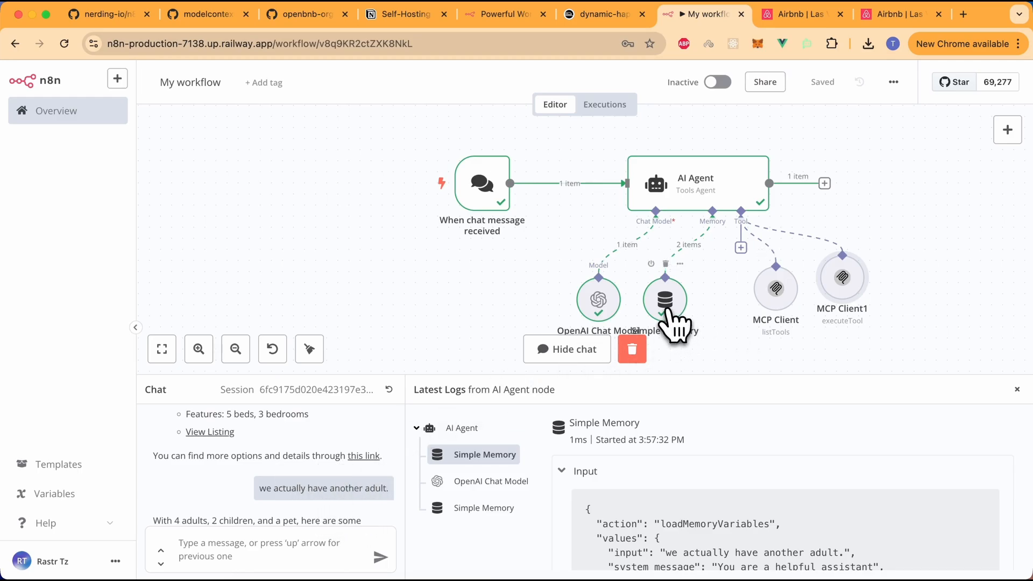
left_click_drag(668, 311, 701, 311)
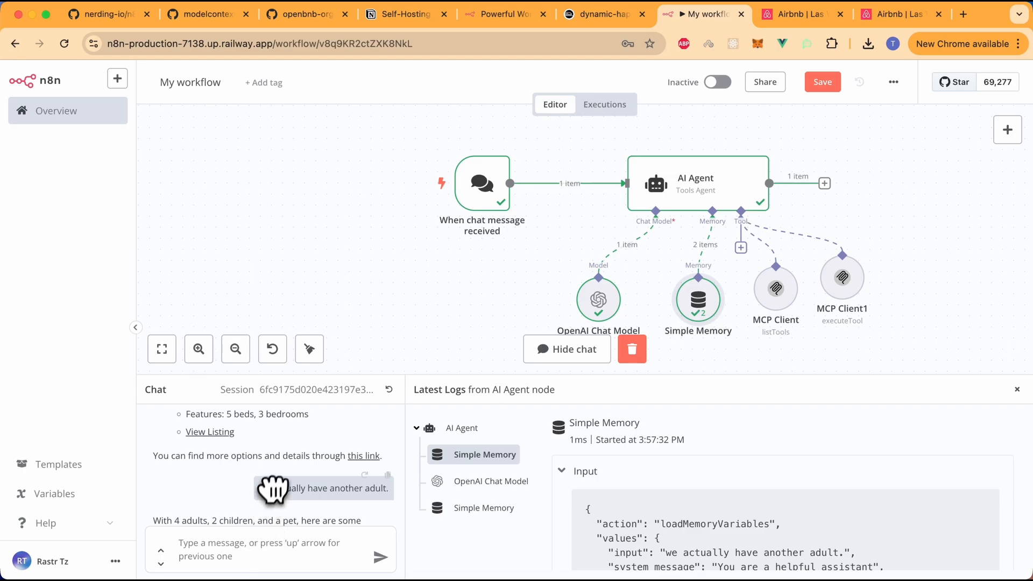
scroll(272, 491, "down", 10)
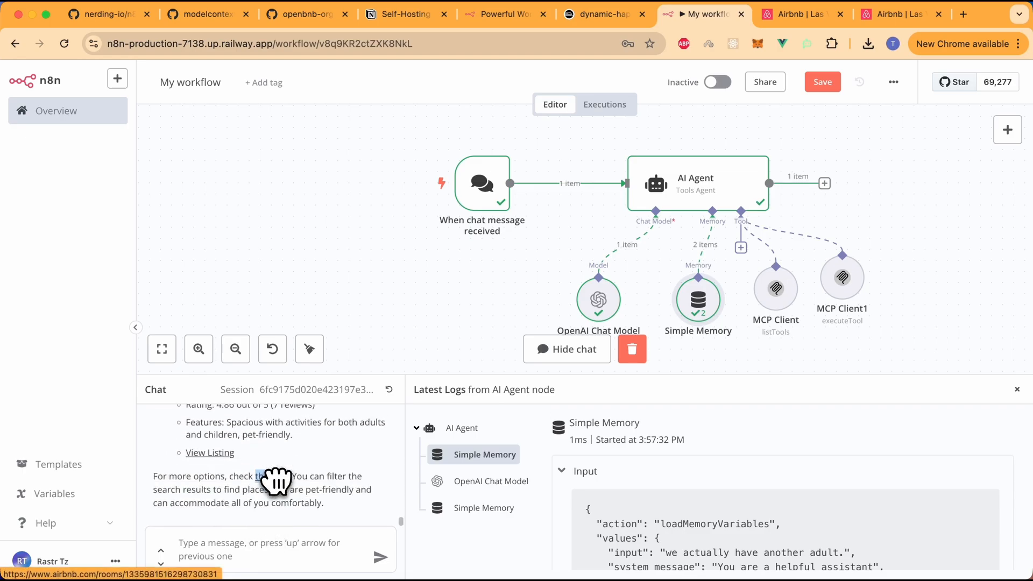
left_click(272, 545)
scroll(333, 491, "up", 3)
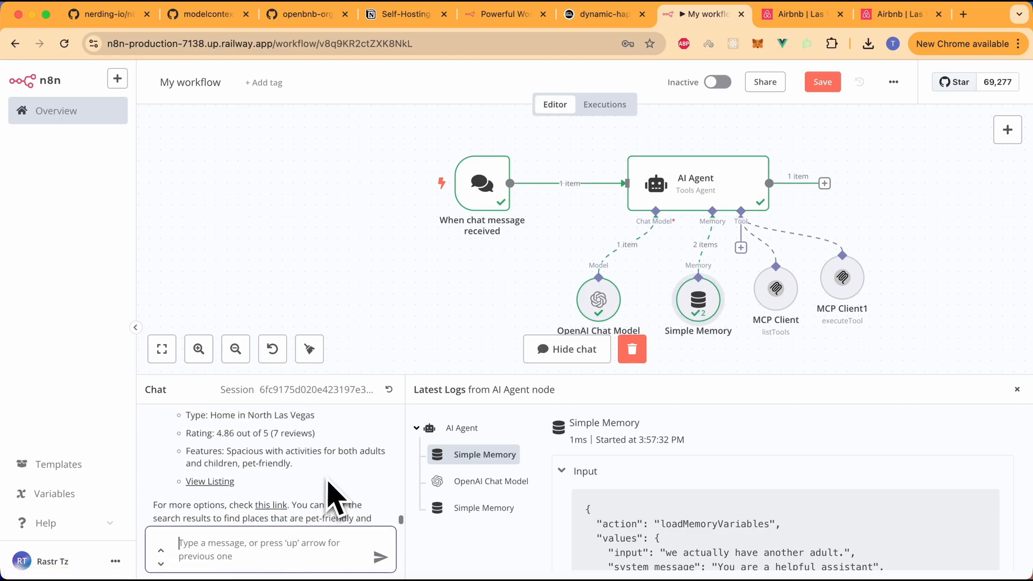
scroll(333, 491, "down", 4)
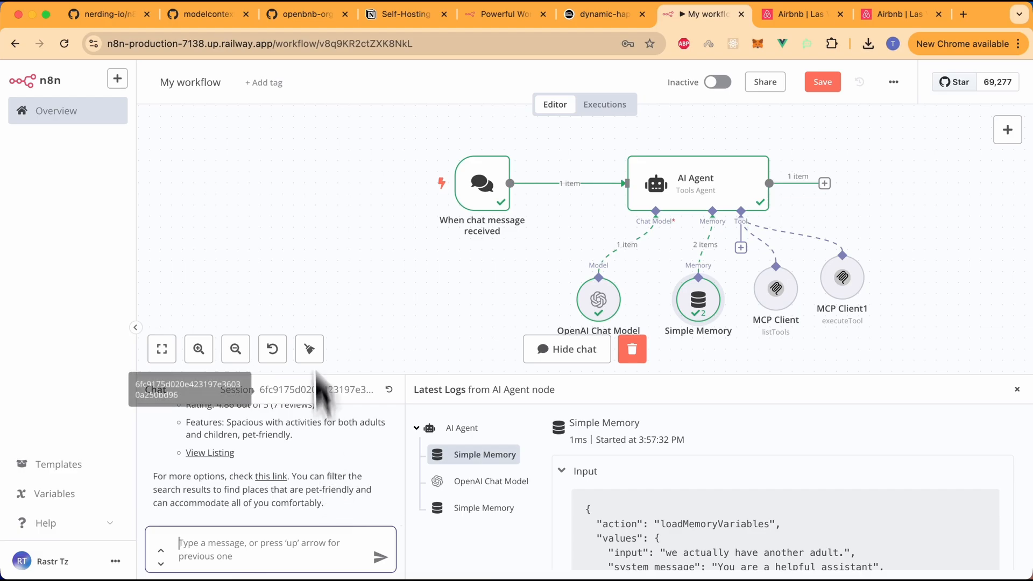